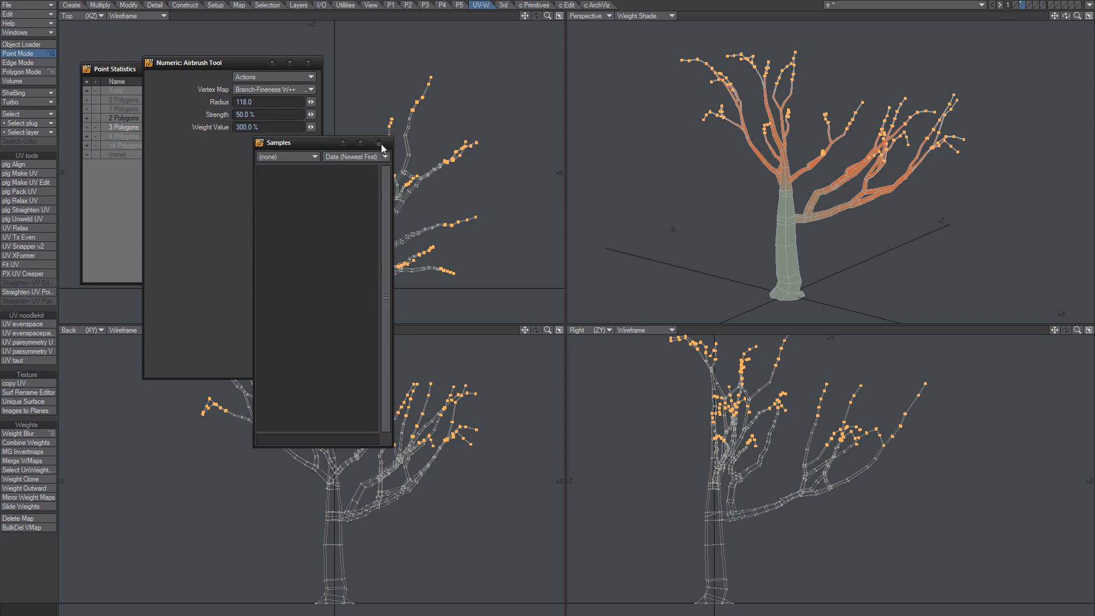
- Close the Samples window and select the Branch-Fineness W++ weight map from the vertex map list
{"action": "left_click", "coordinate": [379, 143]}
{"action": "key", "text": "F7"}
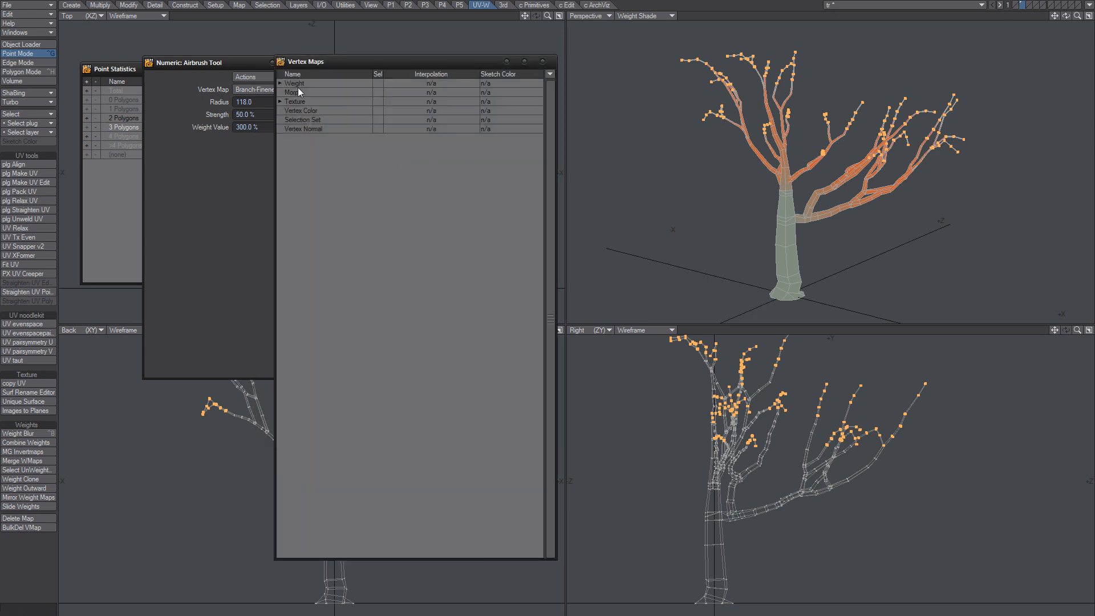
{"action": "left_click", "coordinate": [280, 83]}
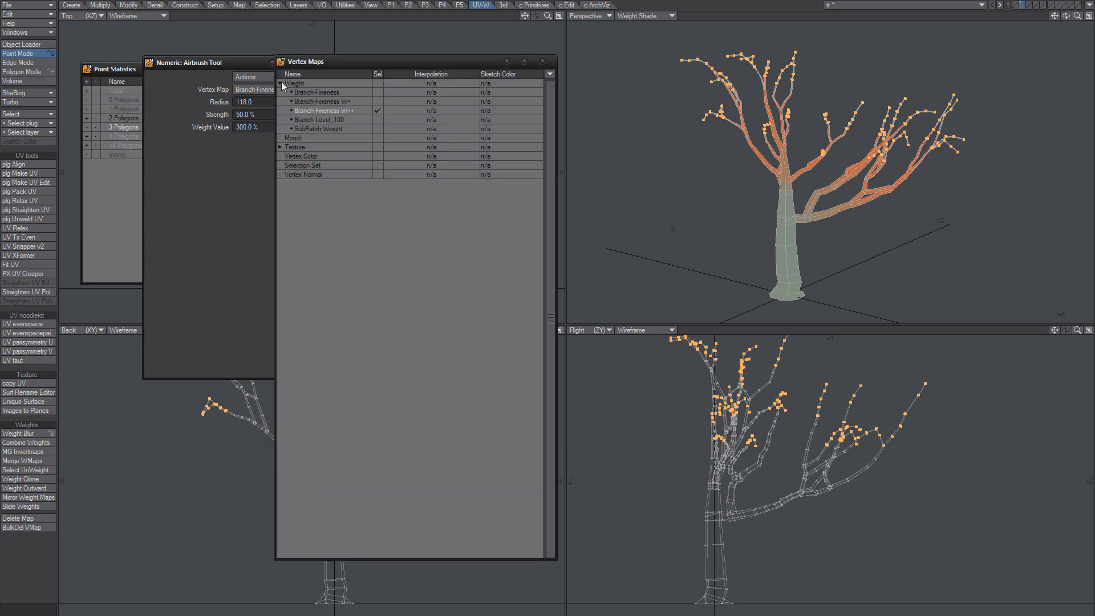
{"action": "left_click", "coordinate": [337, 92]}
{"action": "left_click", "coordinate": [345, 111]}
- Examine the Branch-Fineness W++ weight shading and the selected points along the tree's branches and tips
{"action": "left_click_drag", "start_coordinate": [904, 127], "coordinate": [859, 159], "text": "alt"}
{"action": "scroll", "coordinate": [859, 88], "scroll_direction": "up", "scroll_amount": 6}
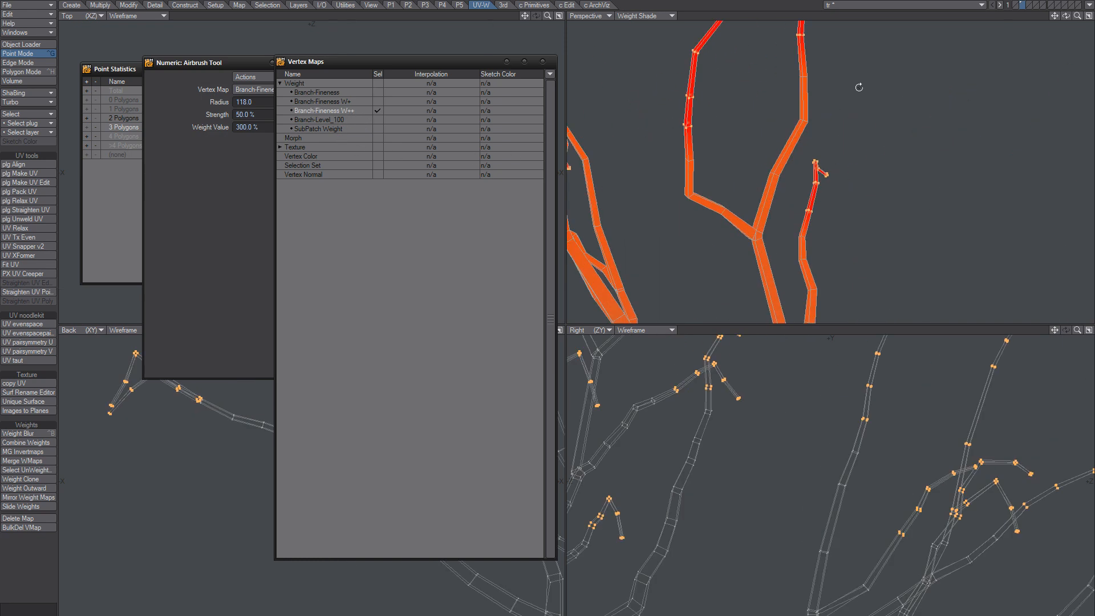
{"action": "left_click_drag", "start_coordinate": [858, 88], "coordinate": [822, 197], "text": "alt+shift"}
{"action": "scroll", "coordinate": [835, 226], "scroll_direction": "down", "scroll_amount": 1}
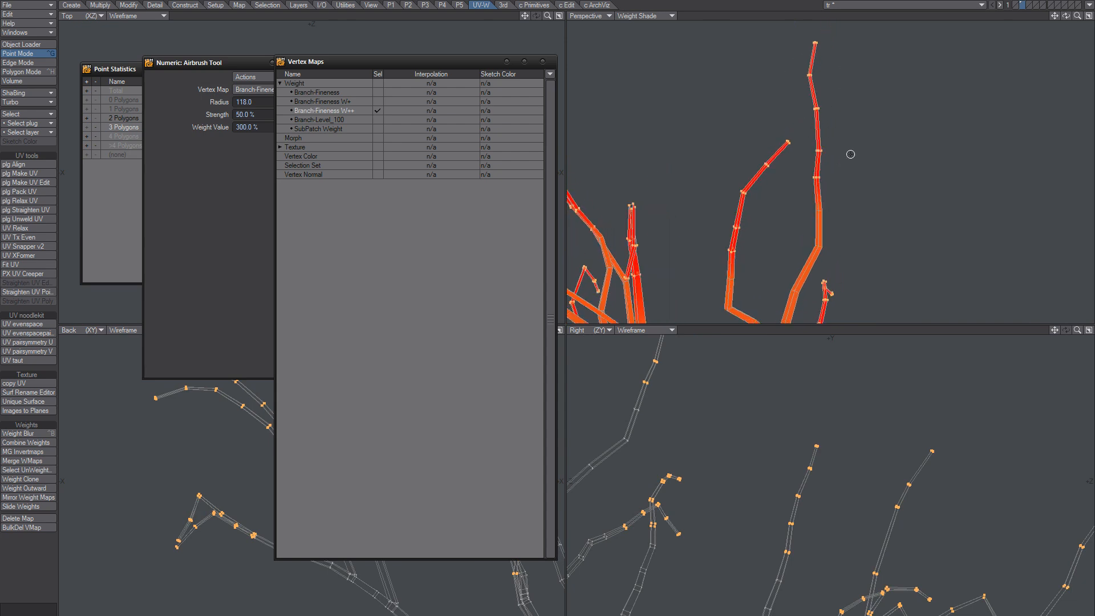
{"action": "left_click_drag", "start_coordinate": [848, 154], "coordinate": [769, 156], "text": "alt"}
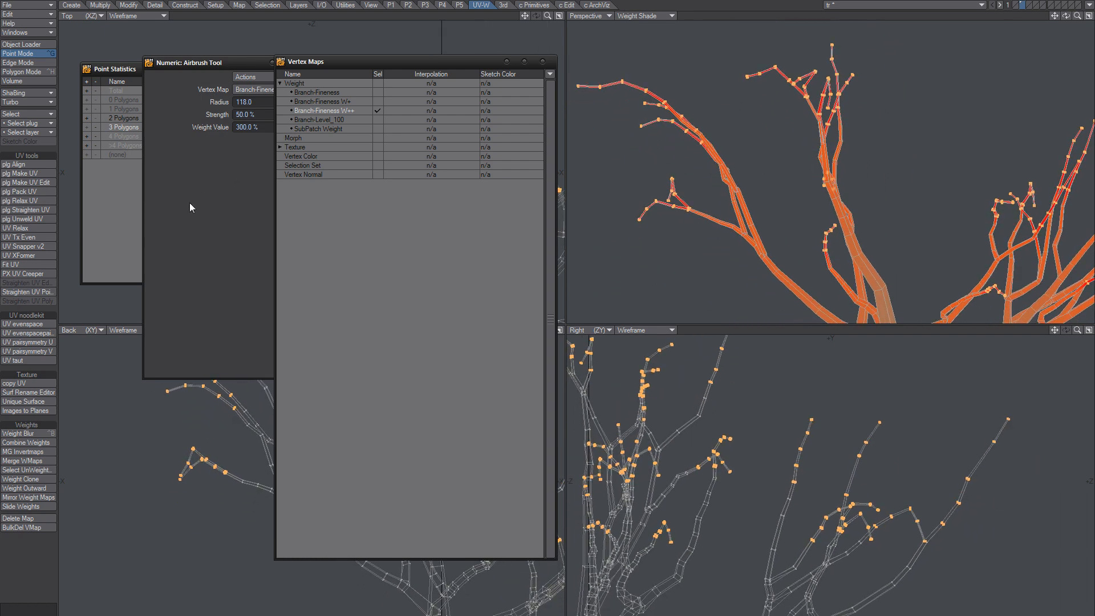
{"action": "left_click", "coordinate": [209, 214]}
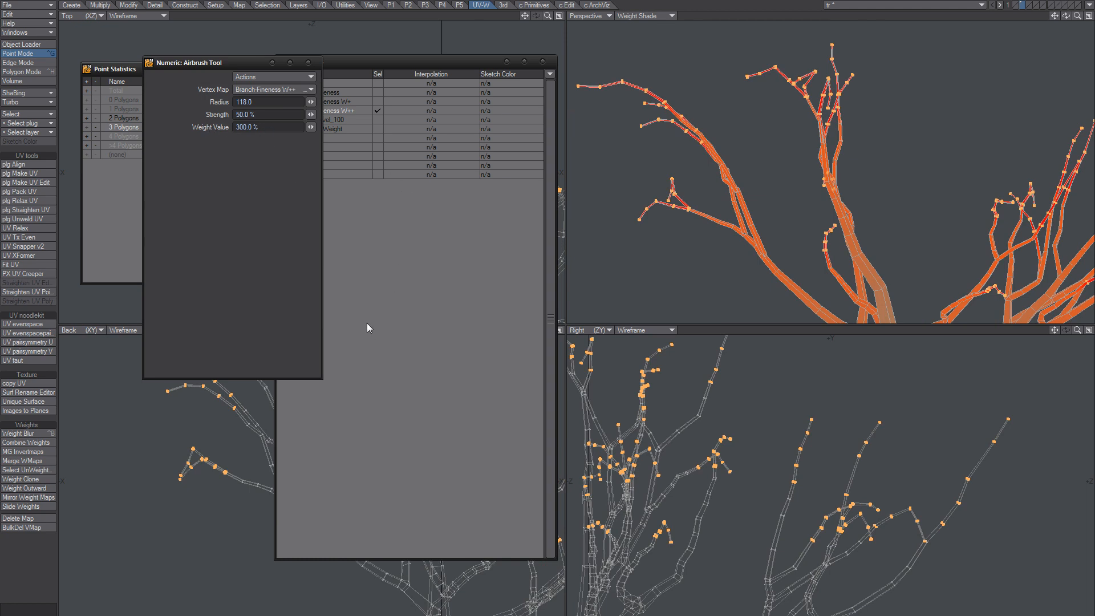
{"action": "scroll", "coordinate": [830, 166], "scroll_direction": "down", "scroll_amount": 6}
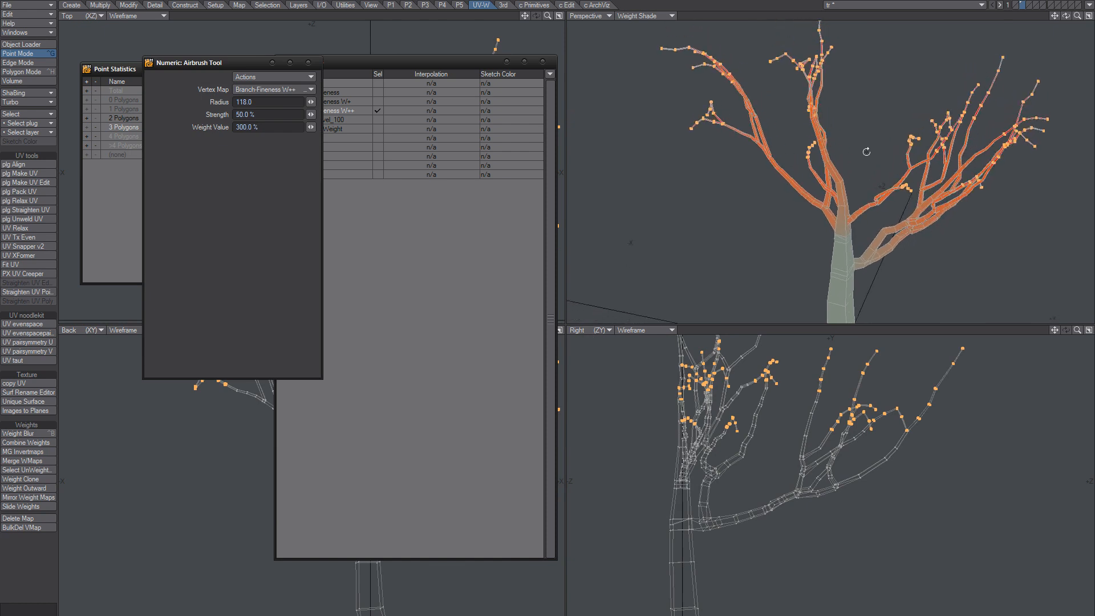
{"action": "mouse_move", "coordinate": [856, 144]}
{"action": "left_mouse_down", "text": "alt+shift"}
{"action": "mouse_move", "coordinate": [855, 171]}
{"action": "mouse_move", "coordinate": [848, 159]}
{"action": "left_mouse_up", "text": "alt+shift"}
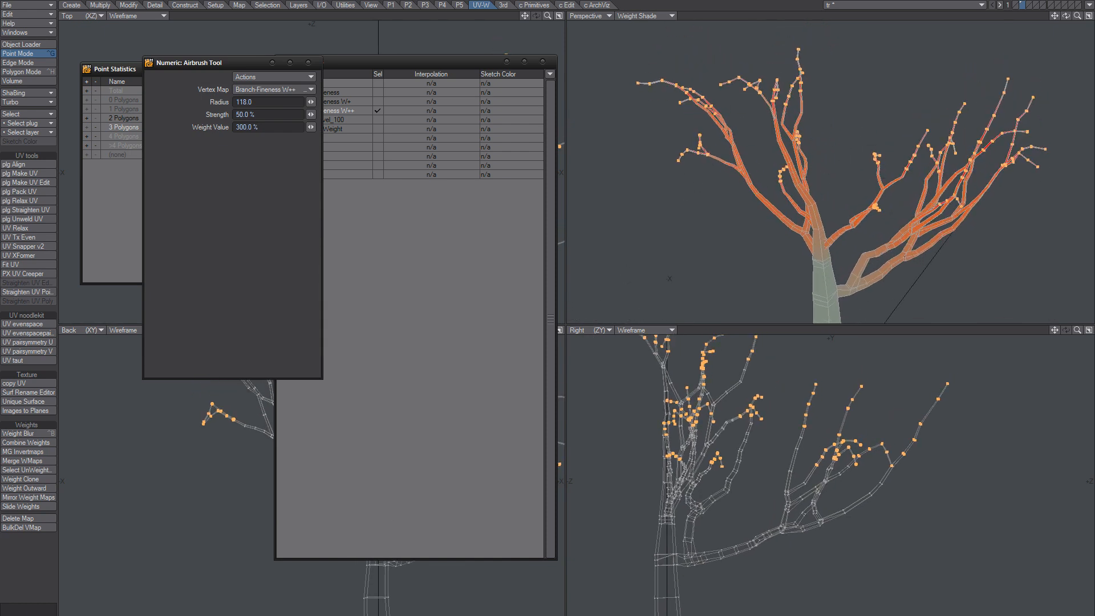
- Switch to LightWave Layout and show the FX assigned to Null-Wind
{"action": "key", "text": "F12"}
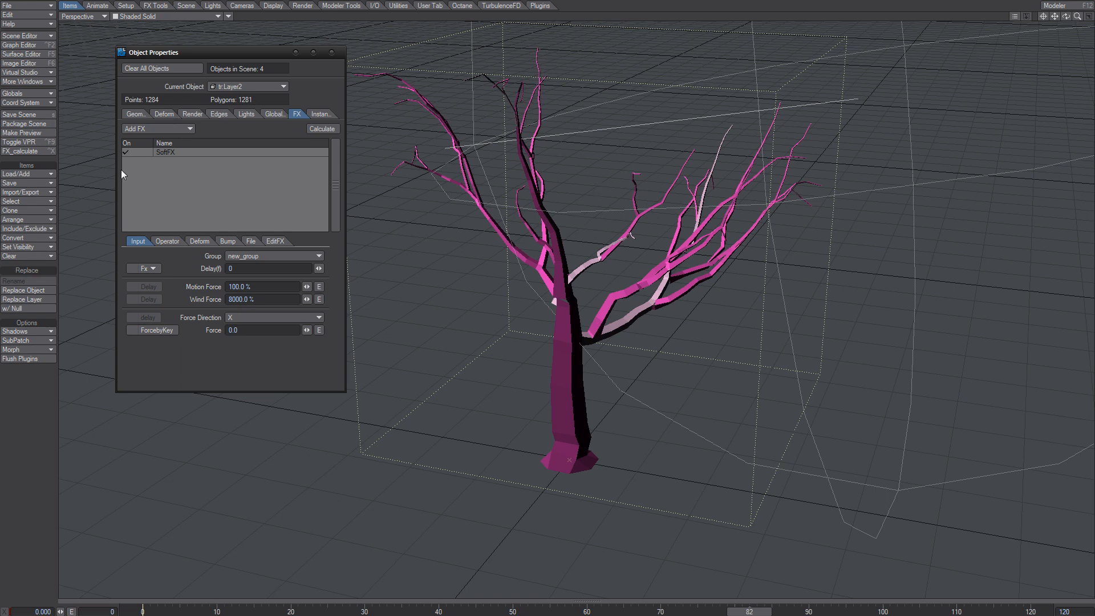
{"action": "left_click", "coordinate": [254, 87]}
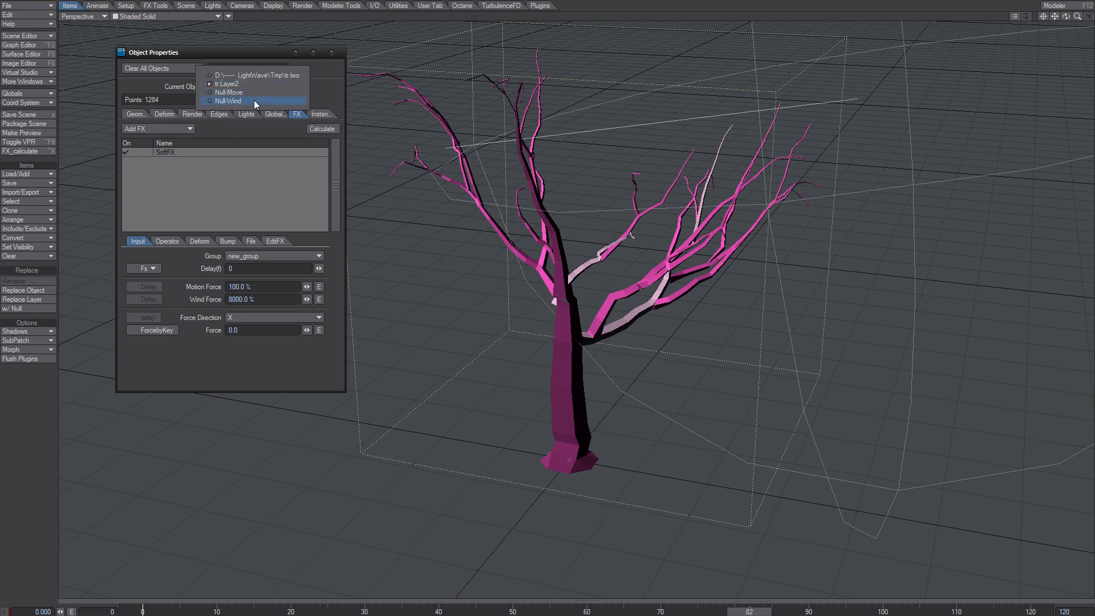
{"action": "left_click", "coordinate": [254, 100]}
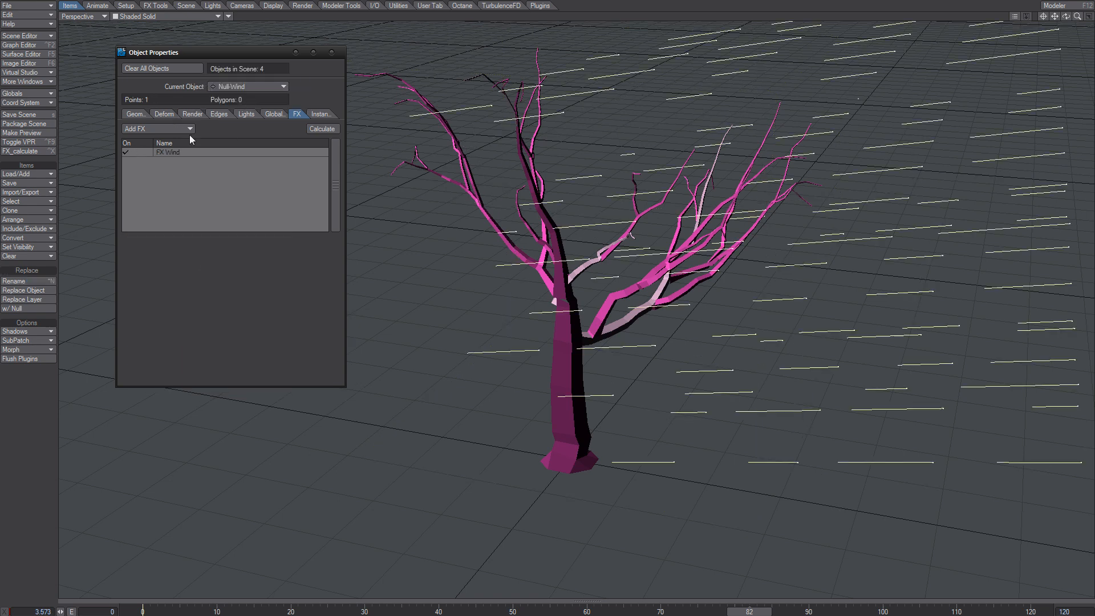
- Make Null-Move the current object and calculate the FX dynamics for the scene
{"action": "left_click", "coordinate": [245, 84]}
{"action": "left_click", "coordinate": [238, 74]}
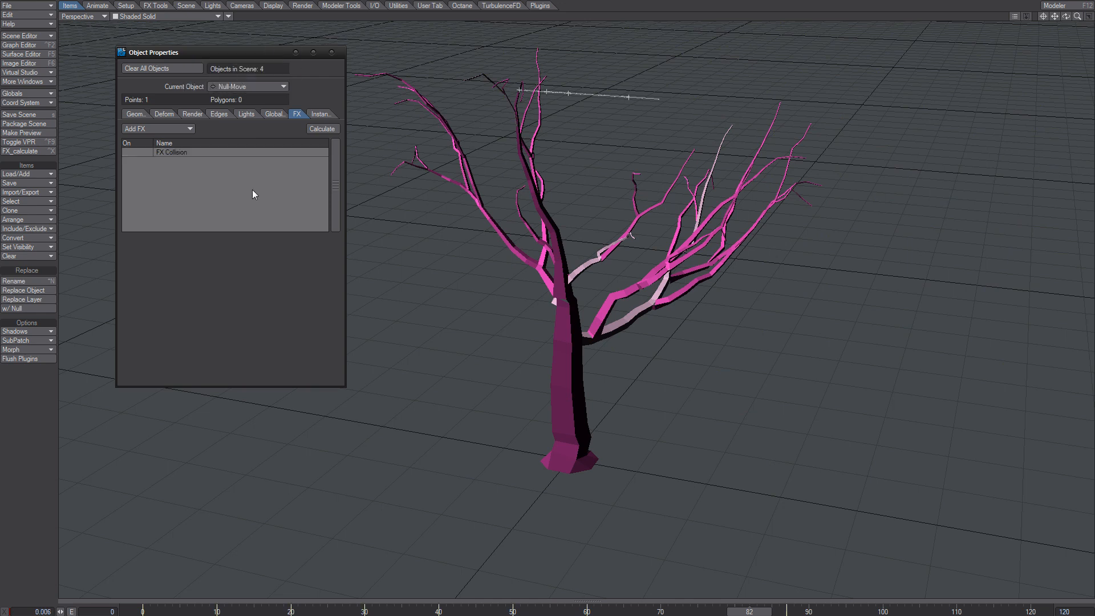
{"action": "left_click", "coordinate": [319, 129]}
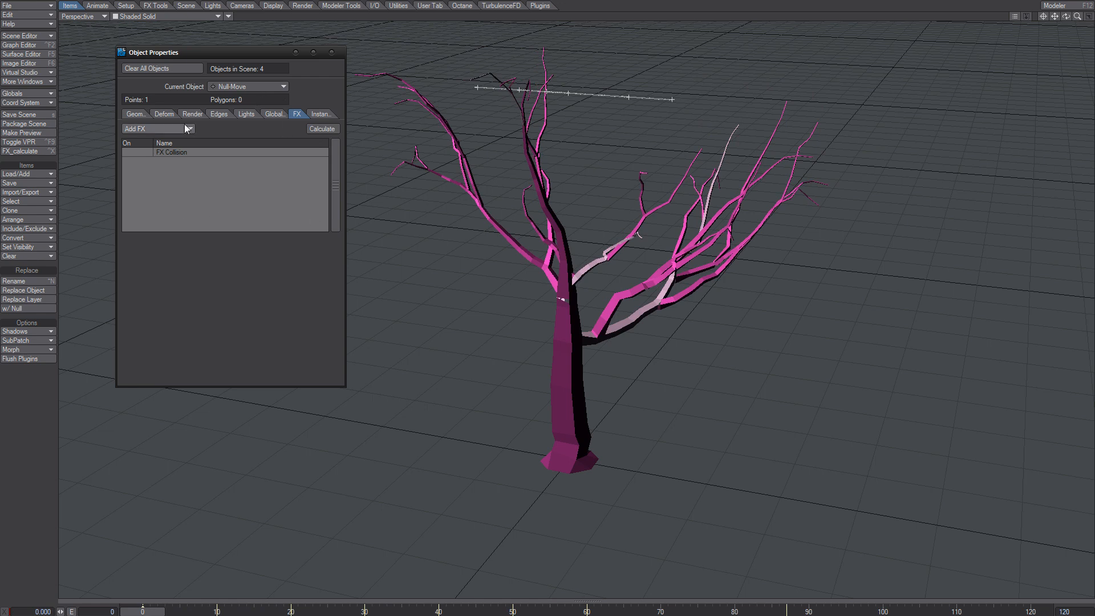
- Look through the available Layout tool categories, from setup and animation to utilities and plugins, for a motion-related command
{"action": "left_click", "coordinate": [127, 6]}
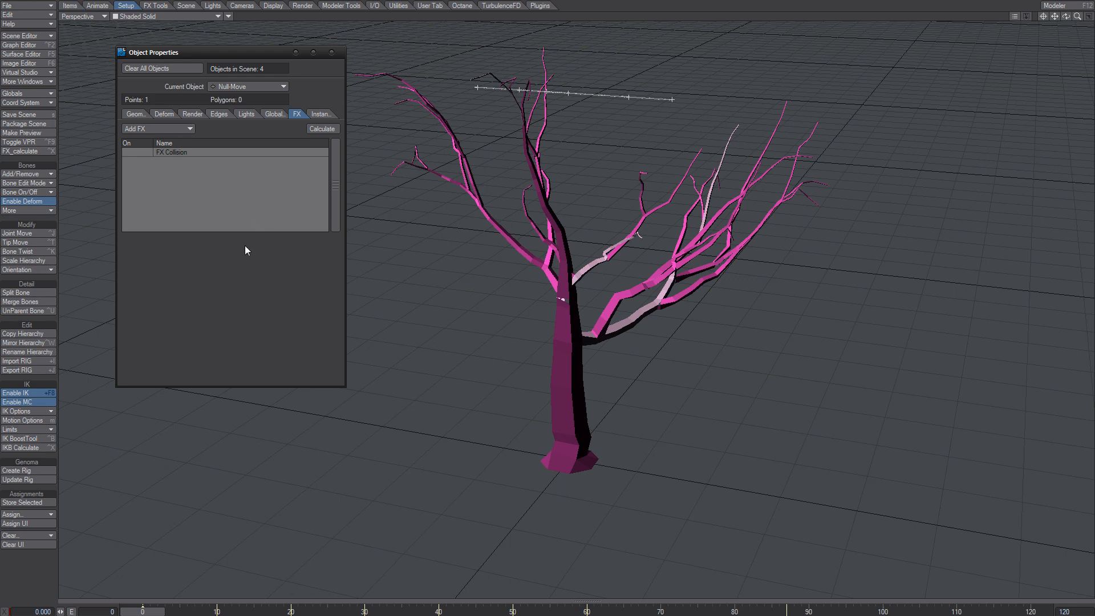
{"action": "left_click", "coordinate": [546, 6]}
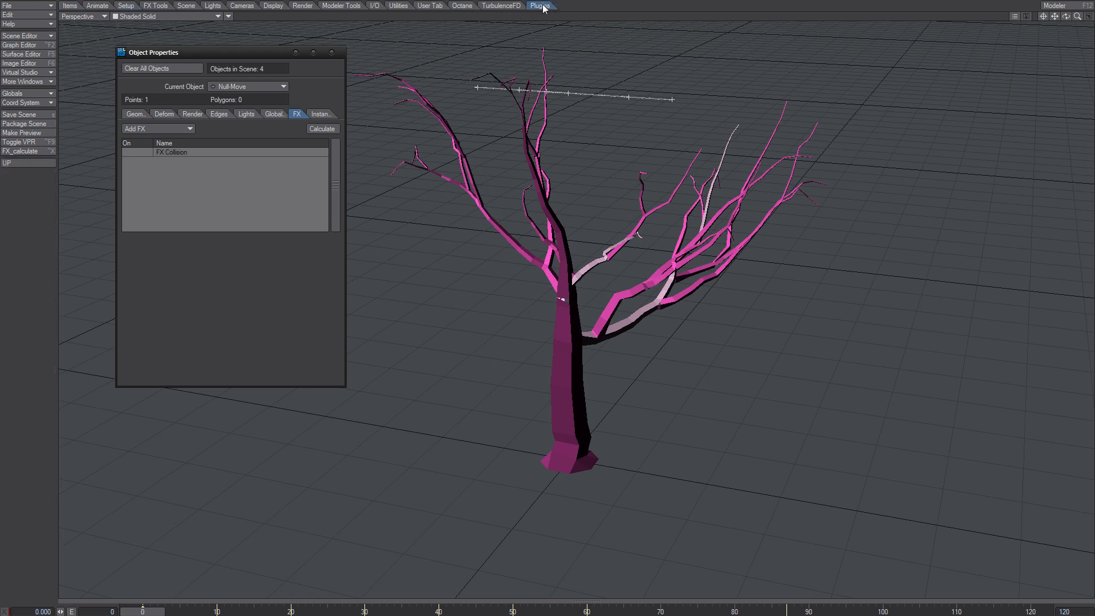
{"action": "left_click", "coordinate": [71, 6]}
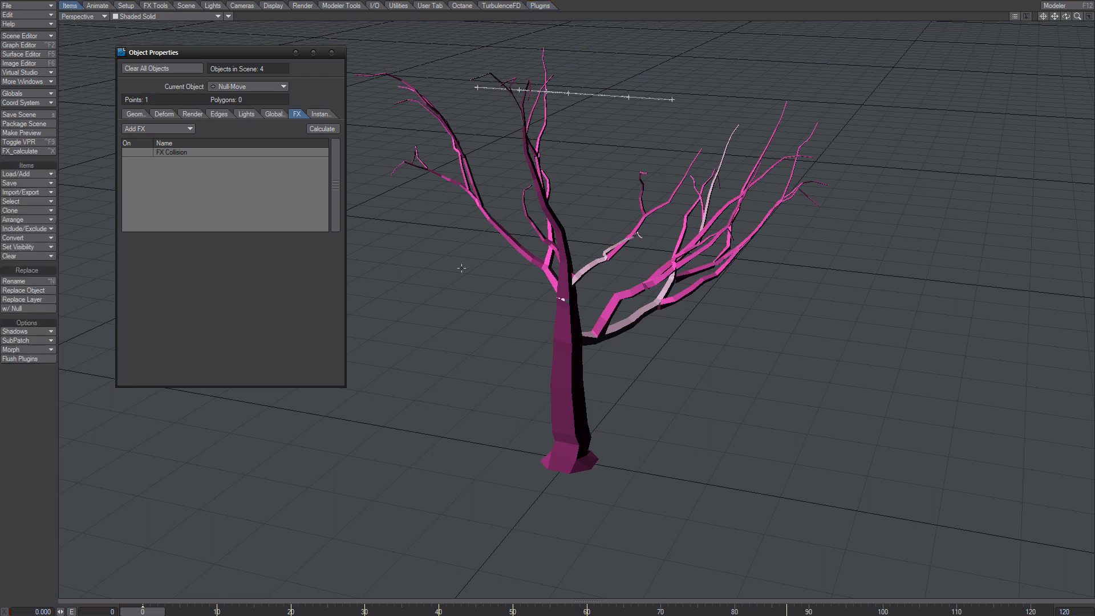
{"action": "left_click", "coordinate": [97, 6]}
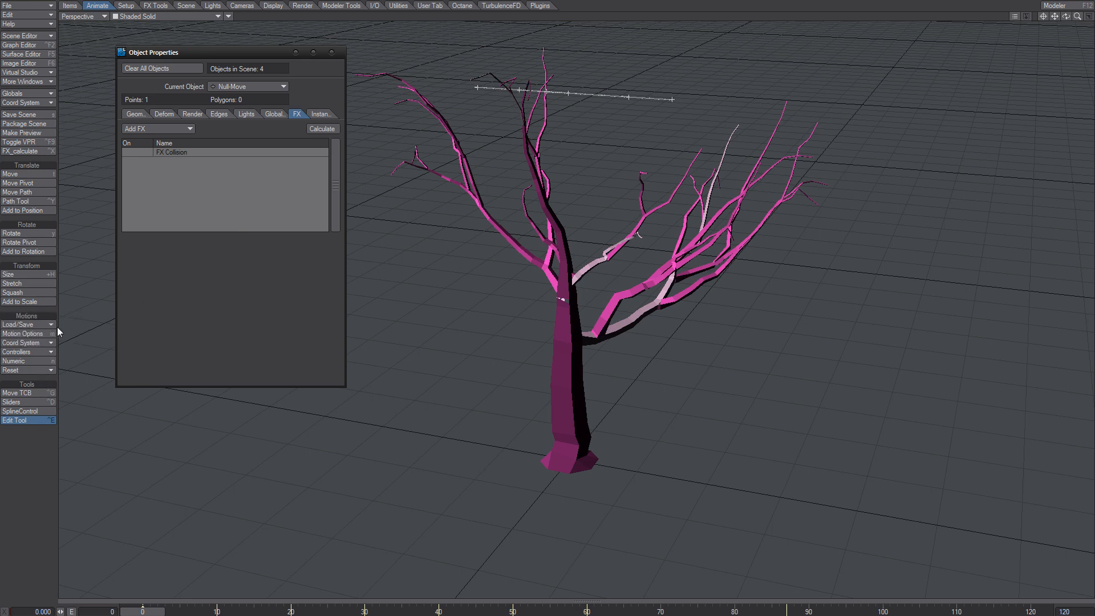
{"action": "left_click", "coordinate": [126, 6]}
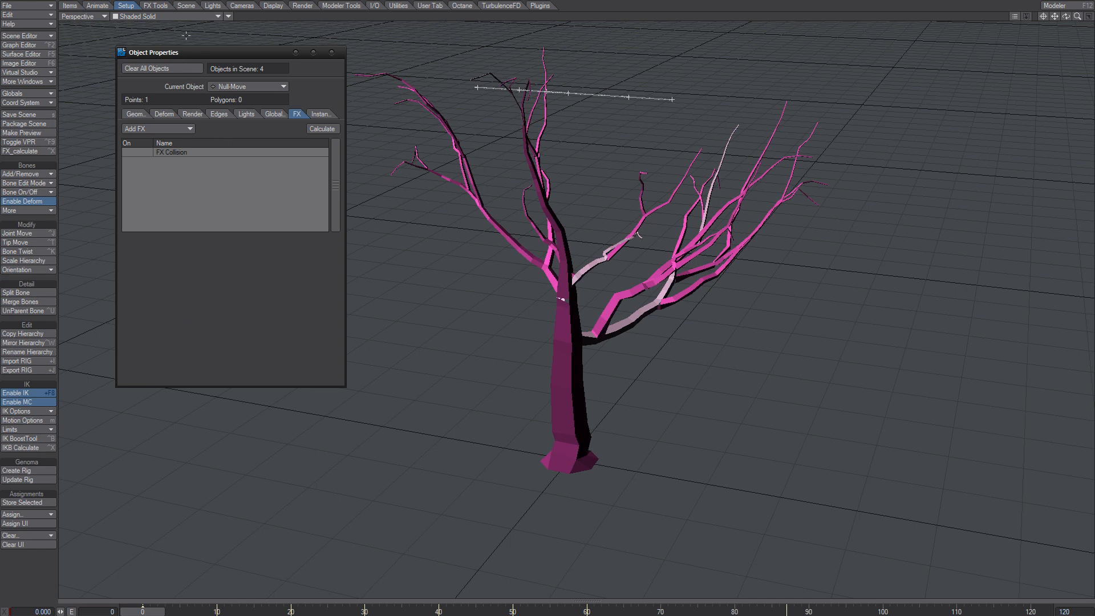
{"action": "left_click", "coordinate": [160, 6]}
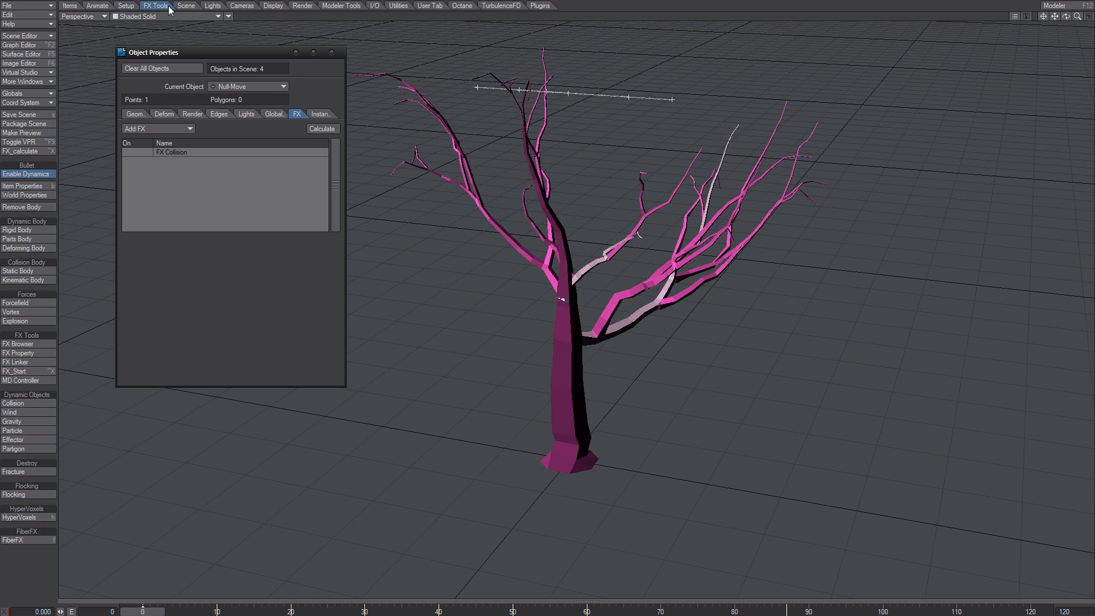
{"action": "left_click", "coordinate": [189, 7]}
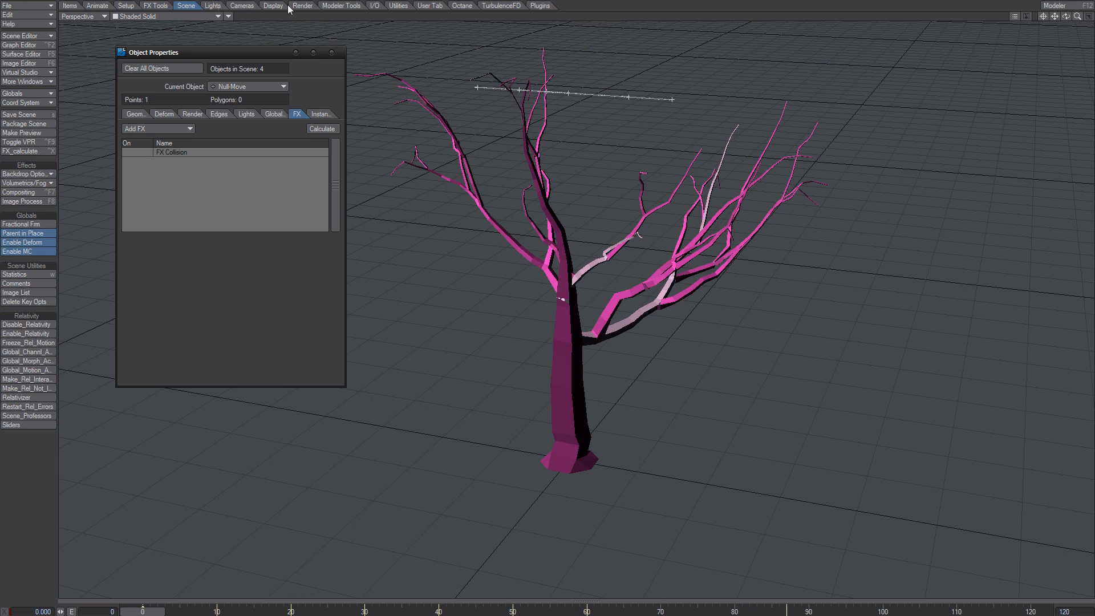
{"action": "left_click", "coordinate": [410, 6]}
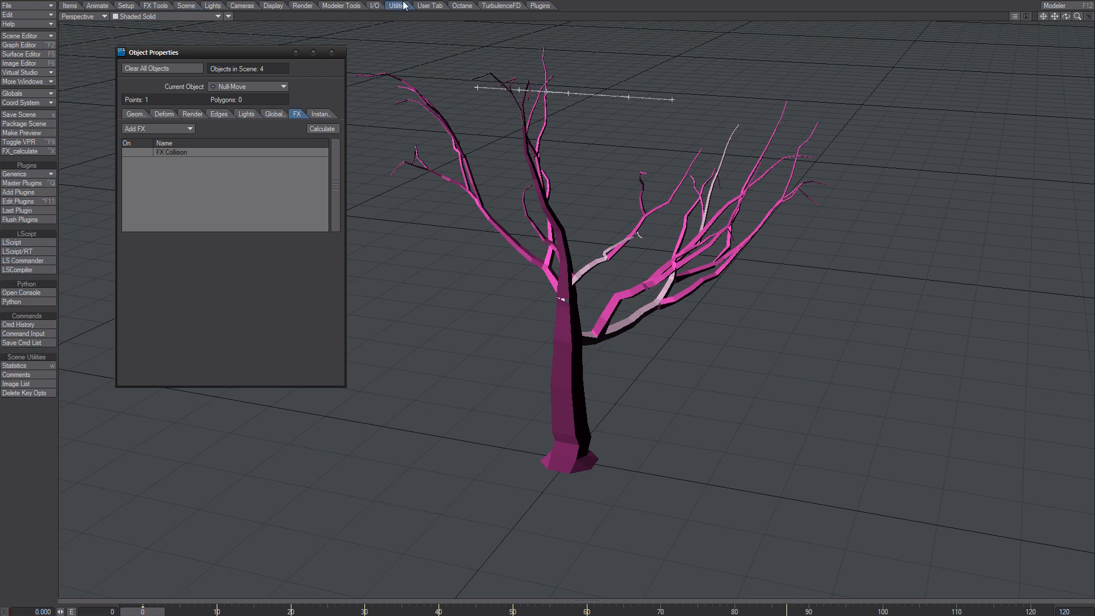
{"action": "left_click", "coordinate": [430, 6]}
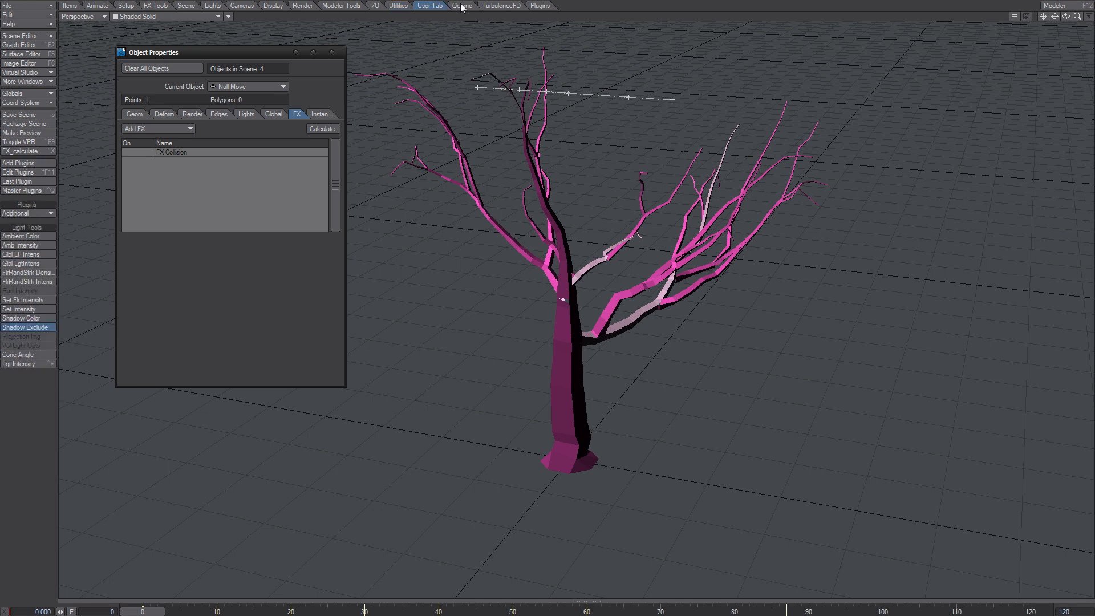
{"action": "left_click", "coordinate": [461, 6]}
{"action": "left_click", "coordinate": [499, 6]}
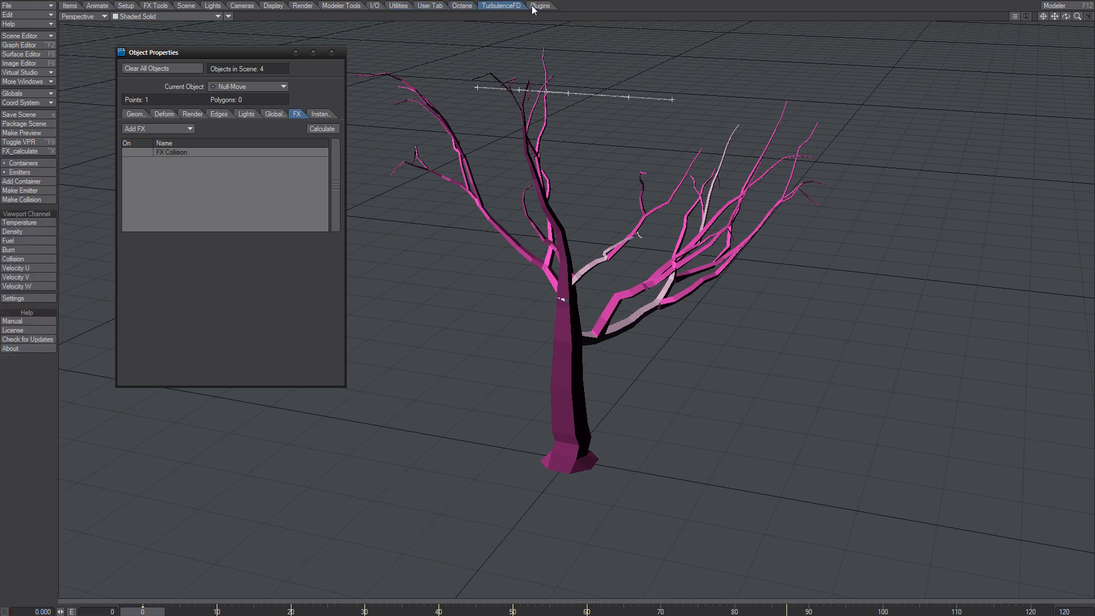
{"action": "left_click", "coordinate": [536, 6]}
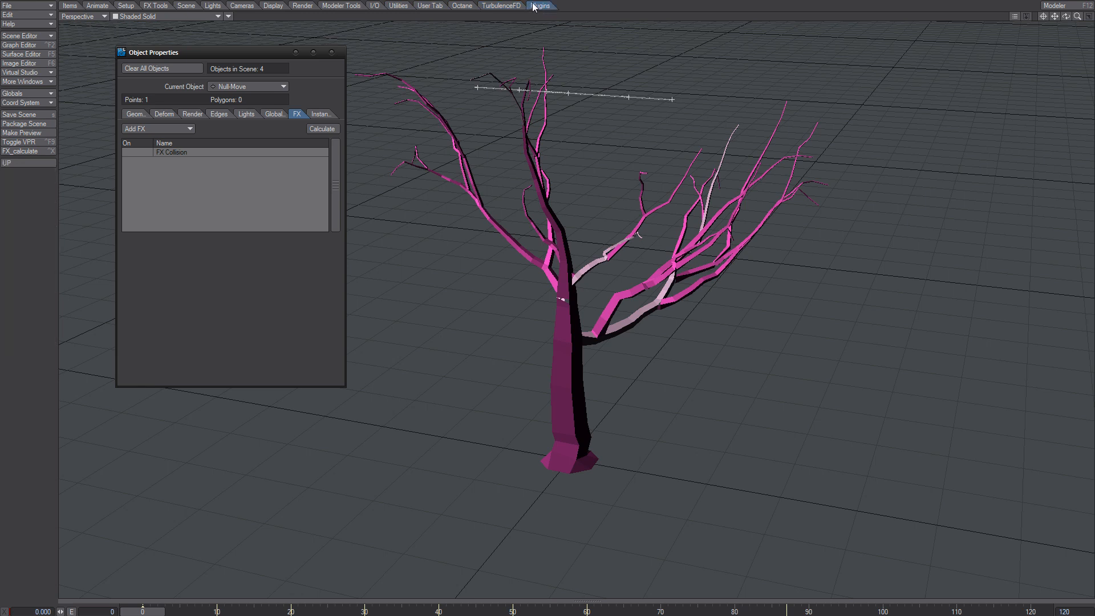
{"action": "left_click", "coordinate": [71, 6]}
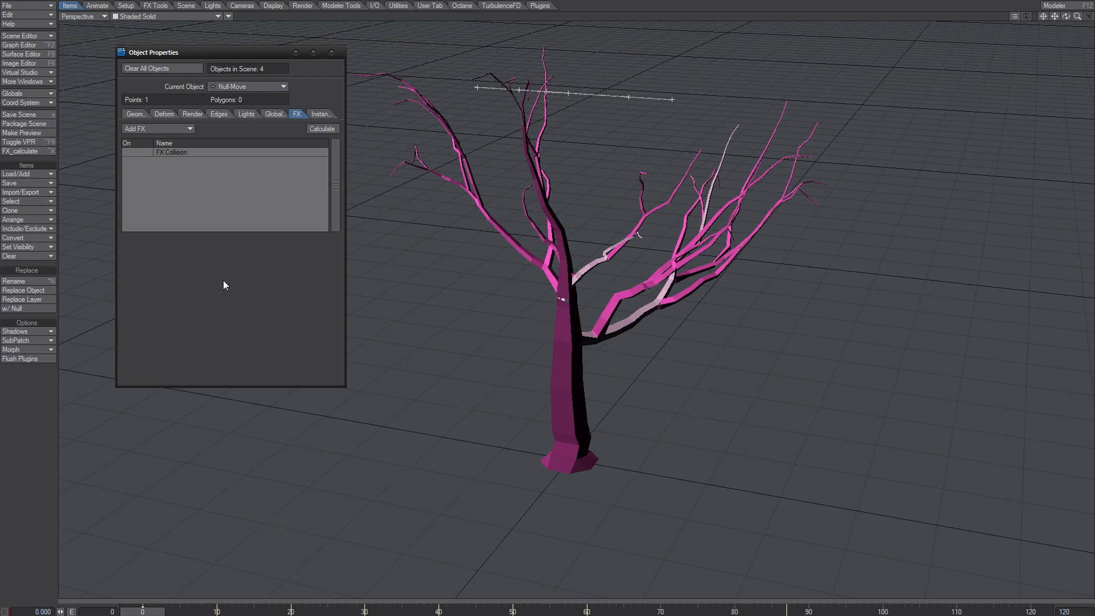
{"action": "left_click", "coordinate": [48, 174]}
- Open the menu configuration and search its command list for "copy"
{"action": "key", "text": "alt+F9"}
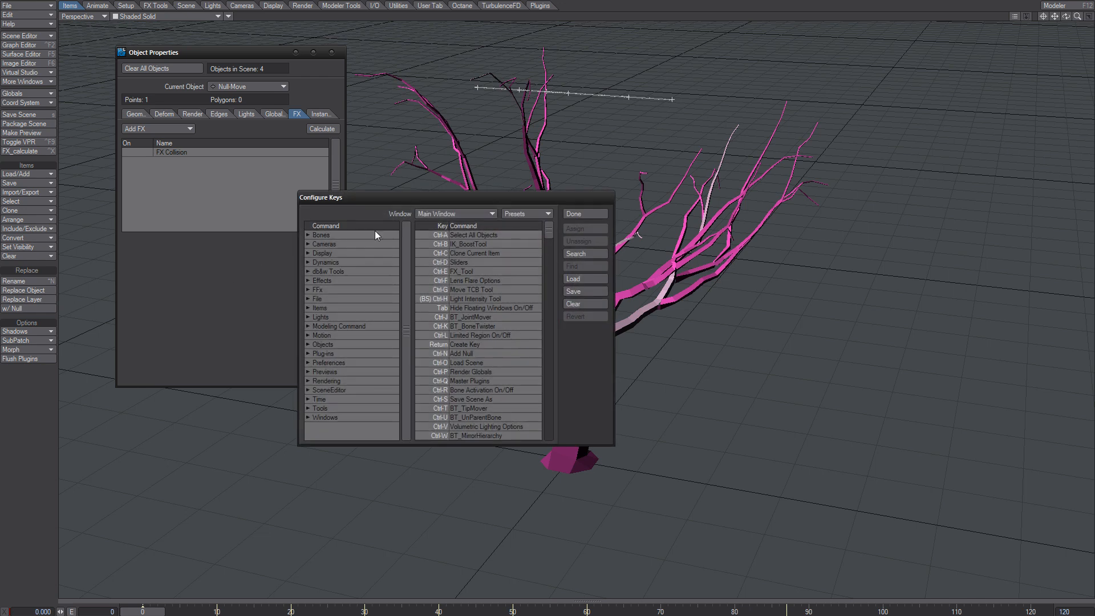
{"action": "left_click", "coordinate": [579, 214]}
{"action": "key", "text": "alt+F10"}
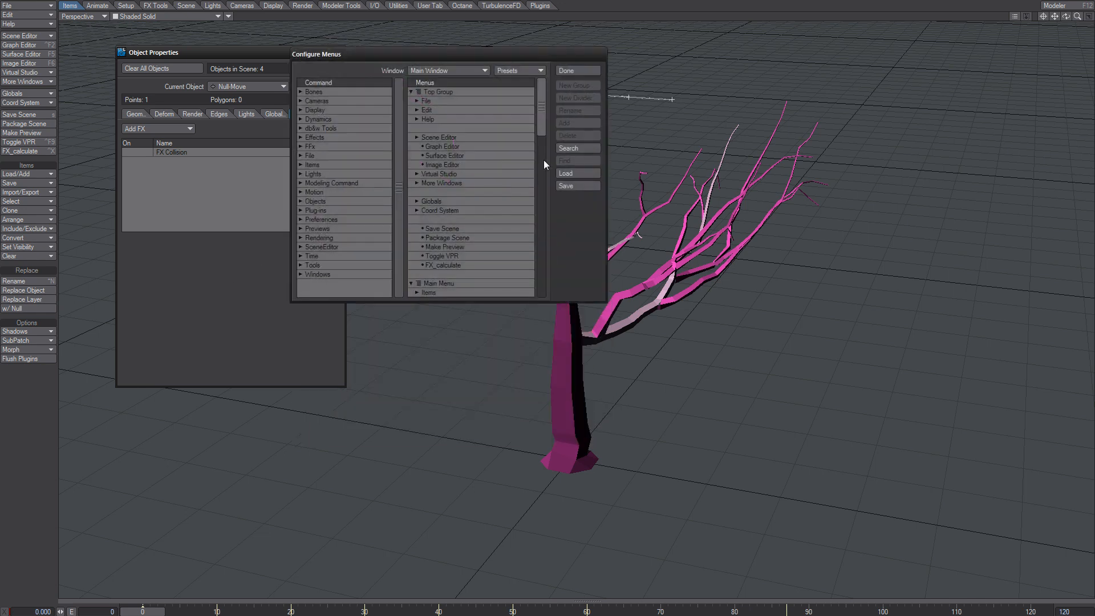
{"action": "left_click", "coordinate": [565, 148]}
{"action": "type", "text": "co"}
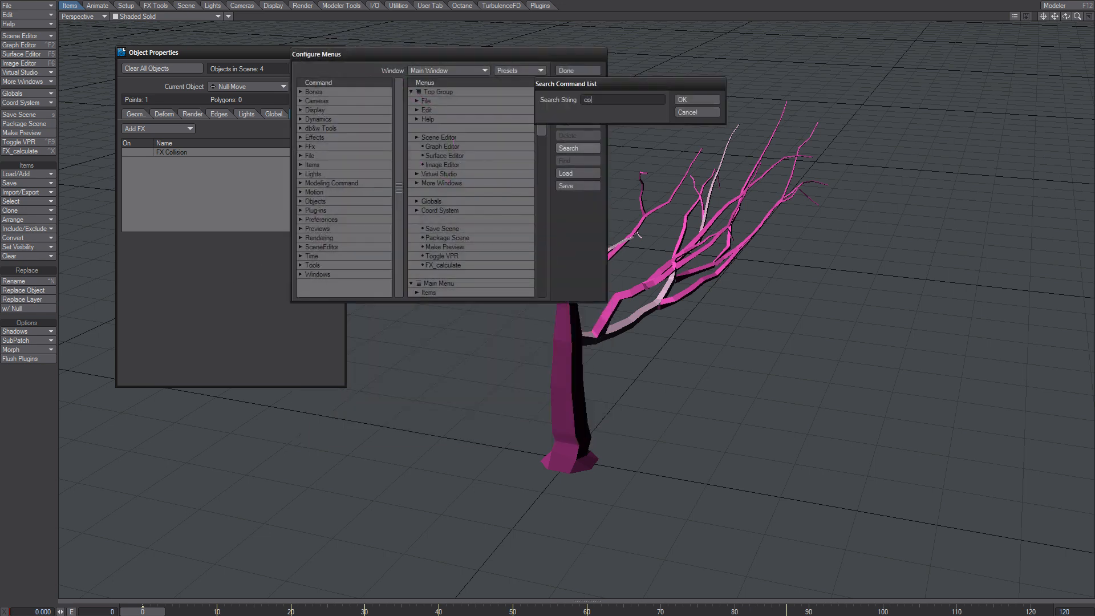
{"action": "type", "text": "py"}
{"action": "key", "text": "Return"}
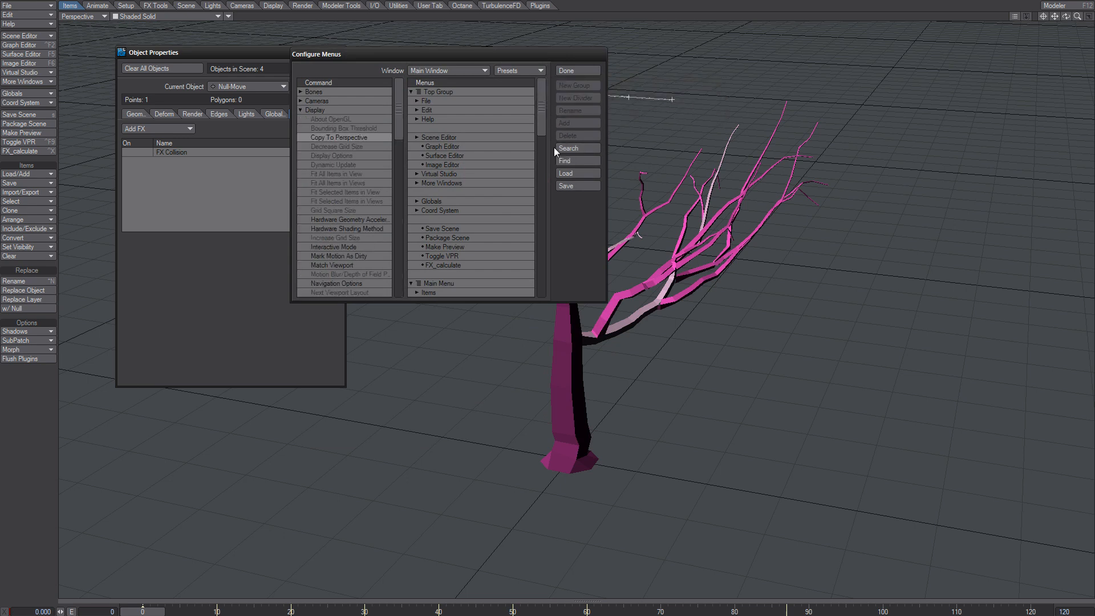
- Search the command list for "motion" and go through the matches until reaching the motioncopy and motionpaste commands
{"action": "left_click", "coordinate": [569, 152]}
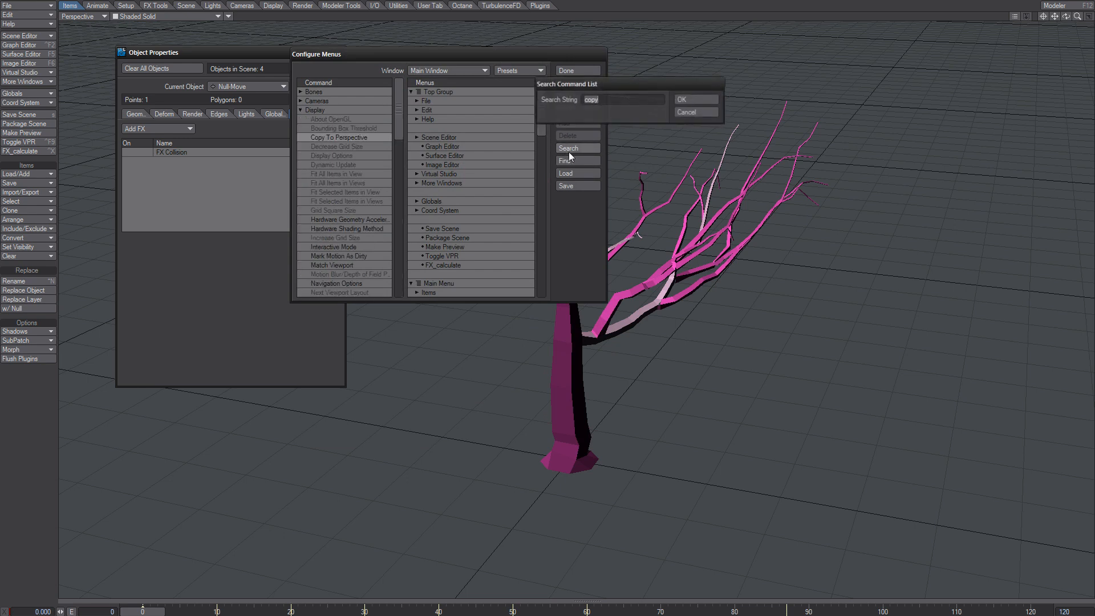
{"action": "type", "text": "motion"}
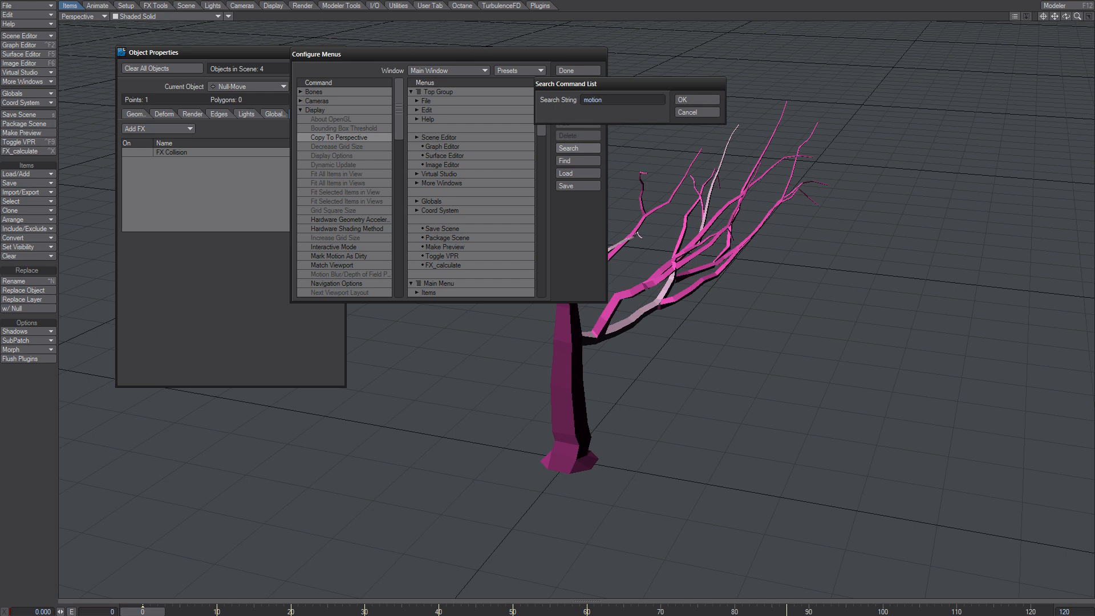
{"action": "key", "text": "Return"}
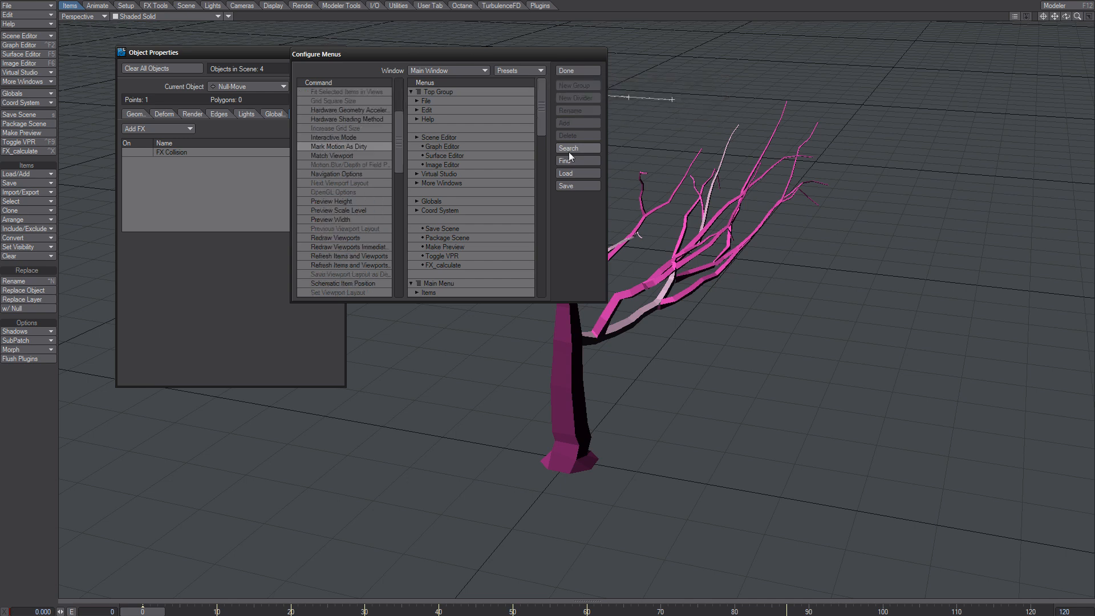
{"action": "left_click", "coordinate": [569, 150]}
{"action": "key", "text": "Return"}
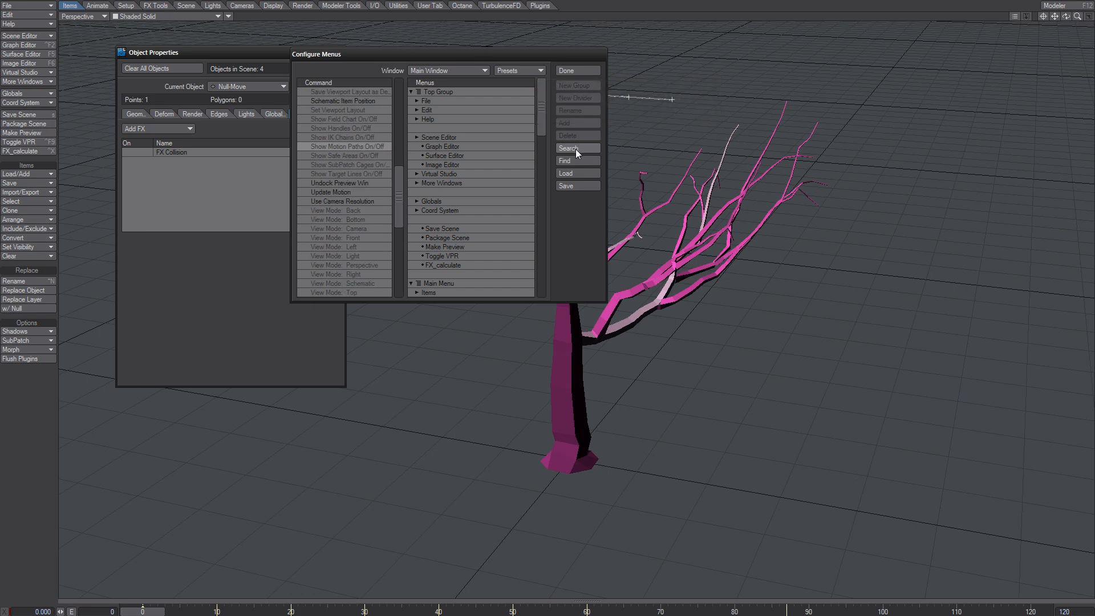
{"action": "left_click", "coordinate": [576, 150]}
{"action": "key", "text": "Return"}
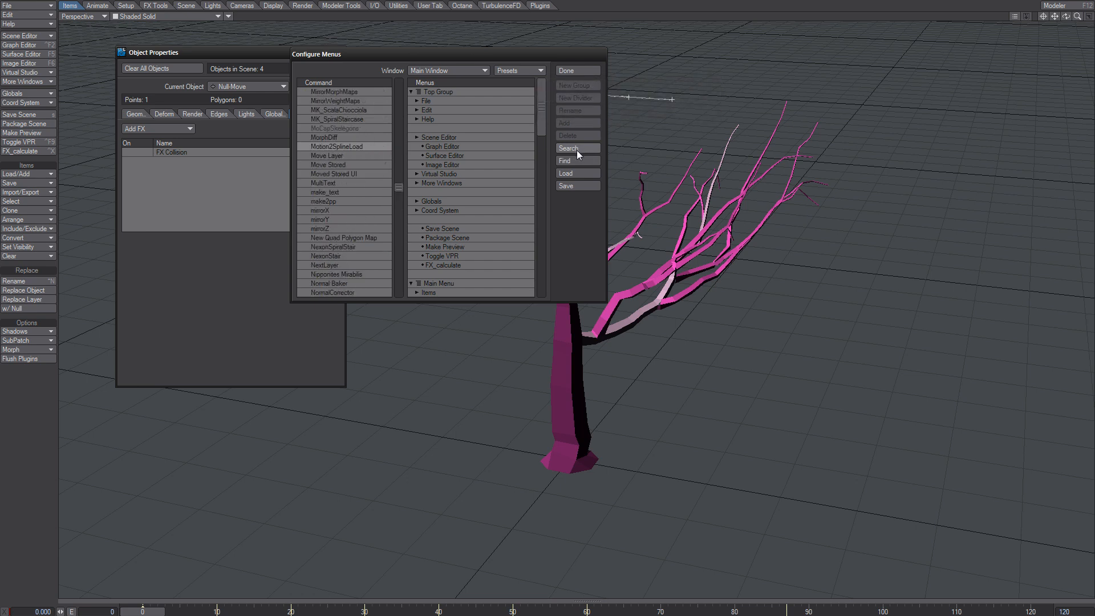
{"action": "left_click", "coordinate": [576, 150]}
{"action": "key", "text": "Return"}
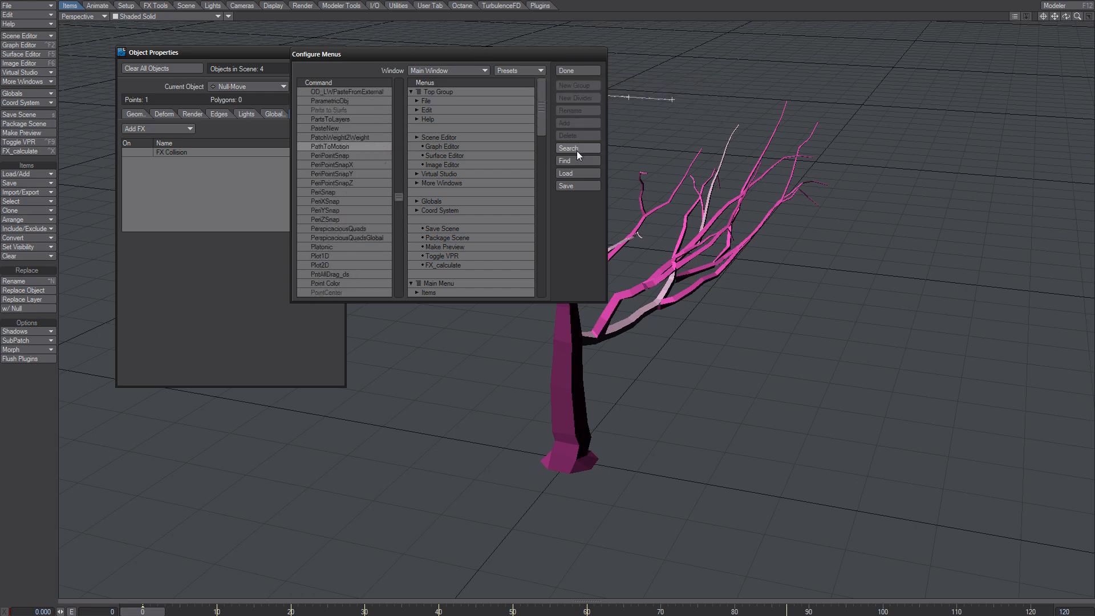
{"action": "left_click", "coordinate": [578, 150]}
{"action": "key", "text": "Return"}
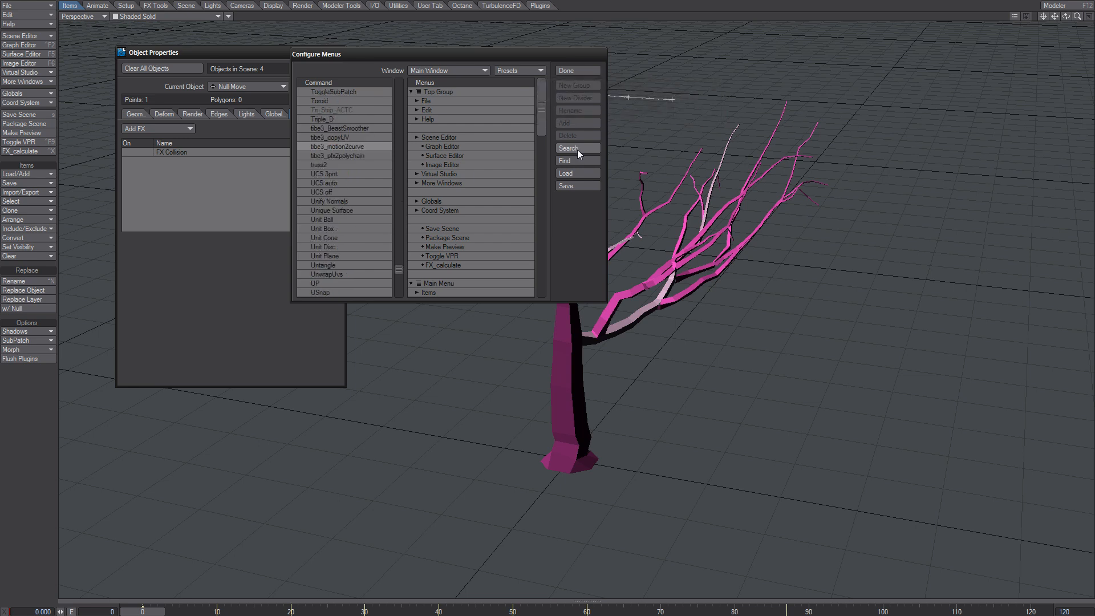
{"action": "left_click", "coordinate": [577, 150]}
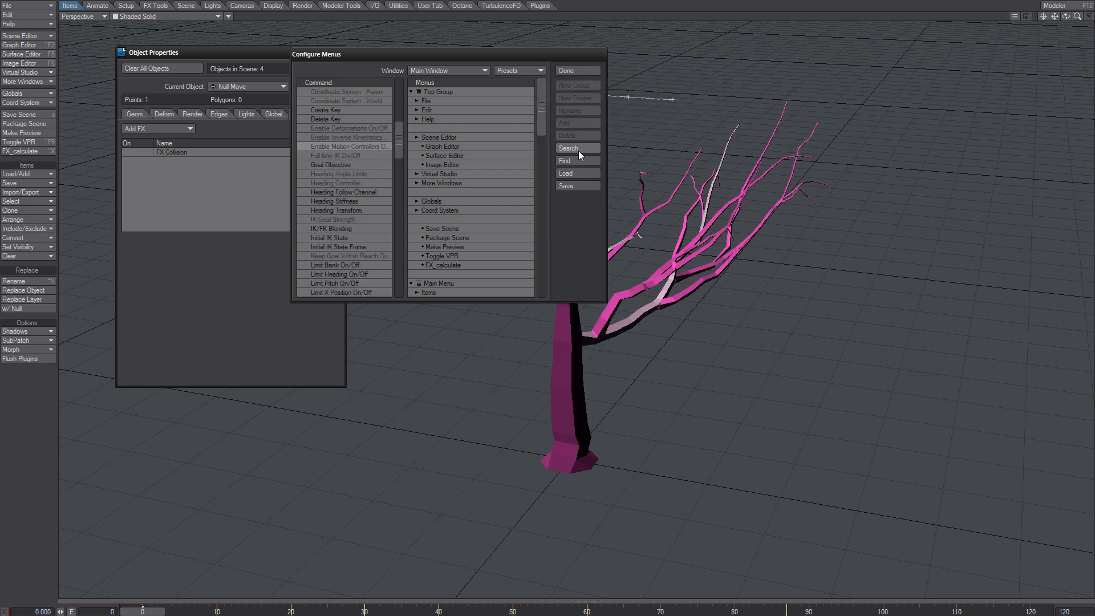
{"action": "key", "text": "Return"}
{"action": "left_click", "coordinate": [578, 149]}
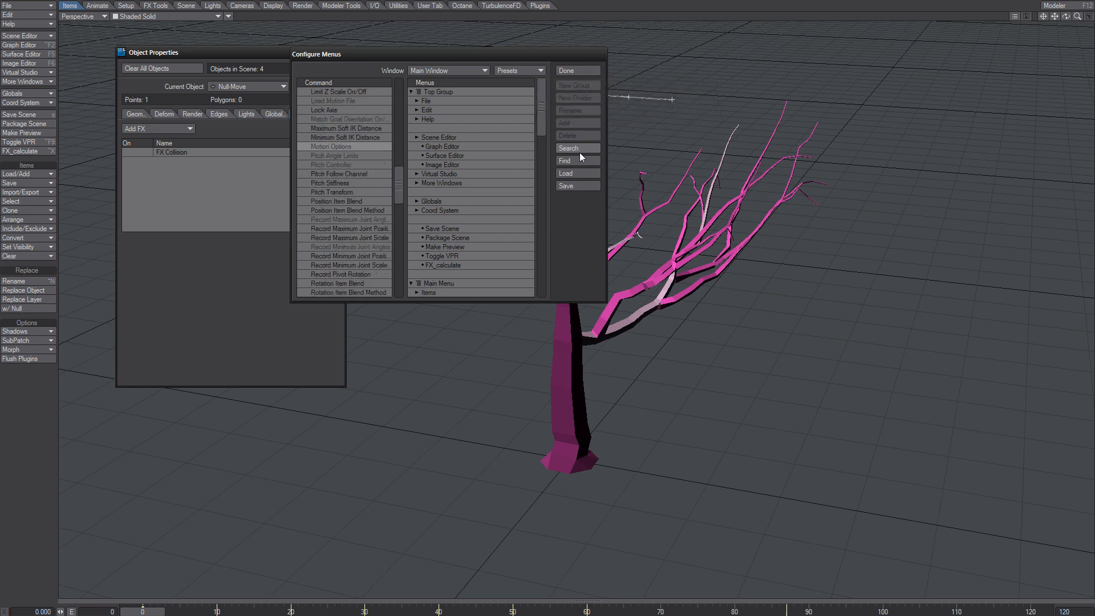
{"action": "key", "text": "Return"}
{"action": "left_click", "coordinate": [579, 149]}
{"action": "key", "text": "Return"}
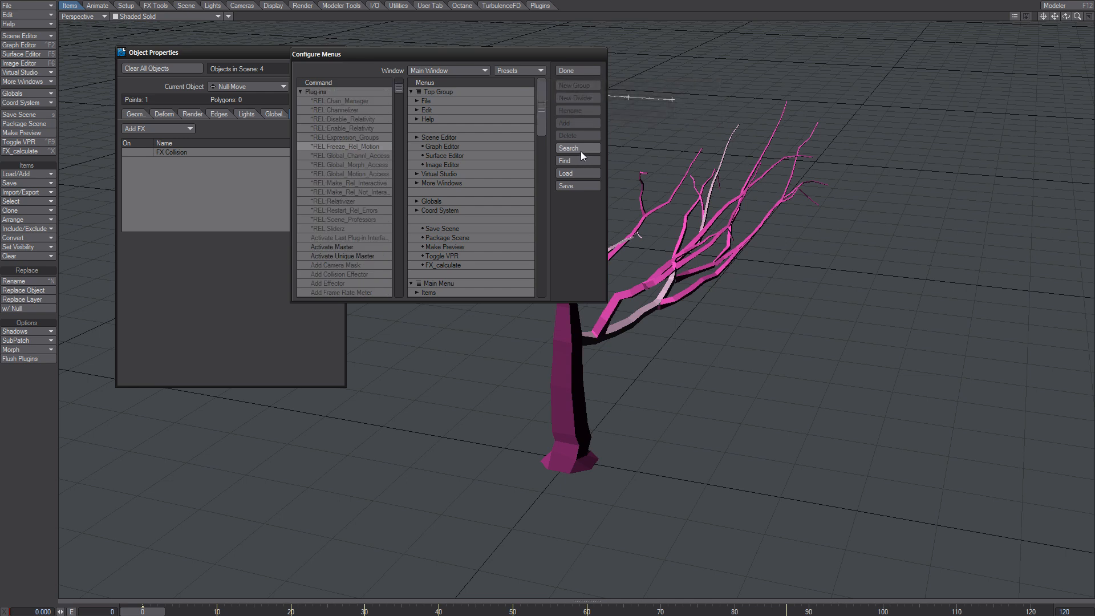
{"action": "left_click", "coordinate": [582, 151]}
{"action": "key", "text": "Return"}
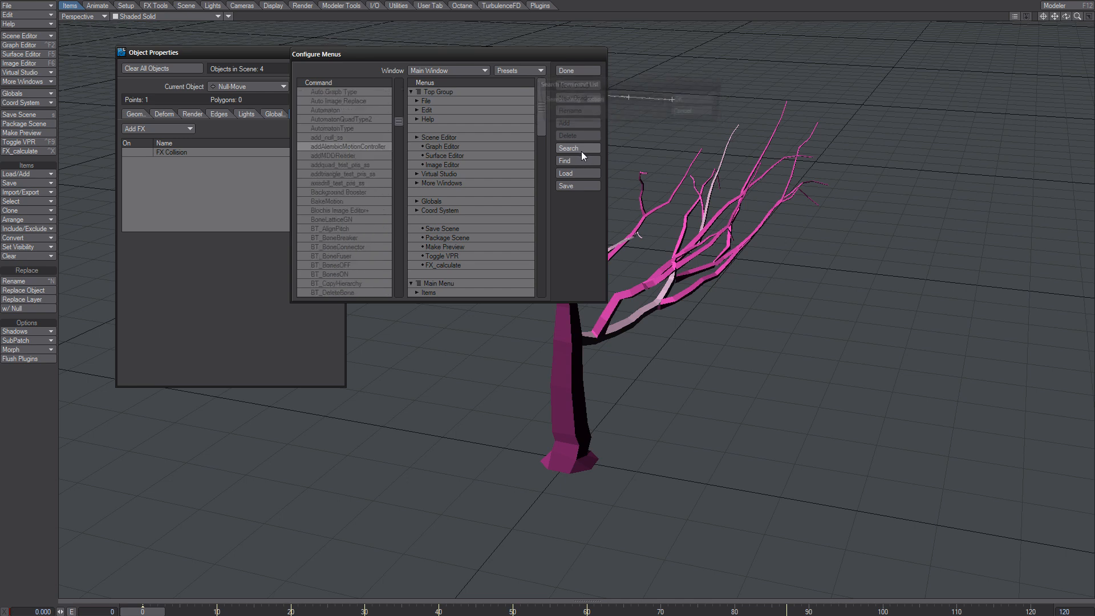
{"action": "left_click", "coordinate": [581, 152]}
{"action": "key", "text": "Return"}
{"action": "left_click", "coordinate": [582, 151]}
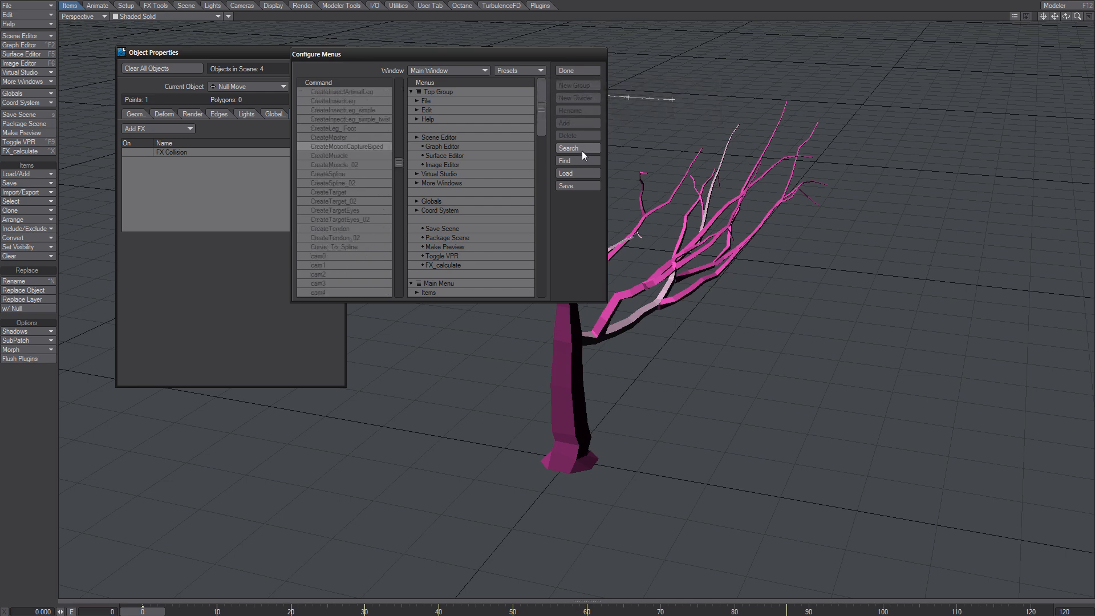
{"action": "key", "text": "Return"}
{"action": "left_click", "coordinate": [583, 150]}
{"action": "key", "text": "Return"}
{"action": "left_click", "coordinate": [584, 152]}
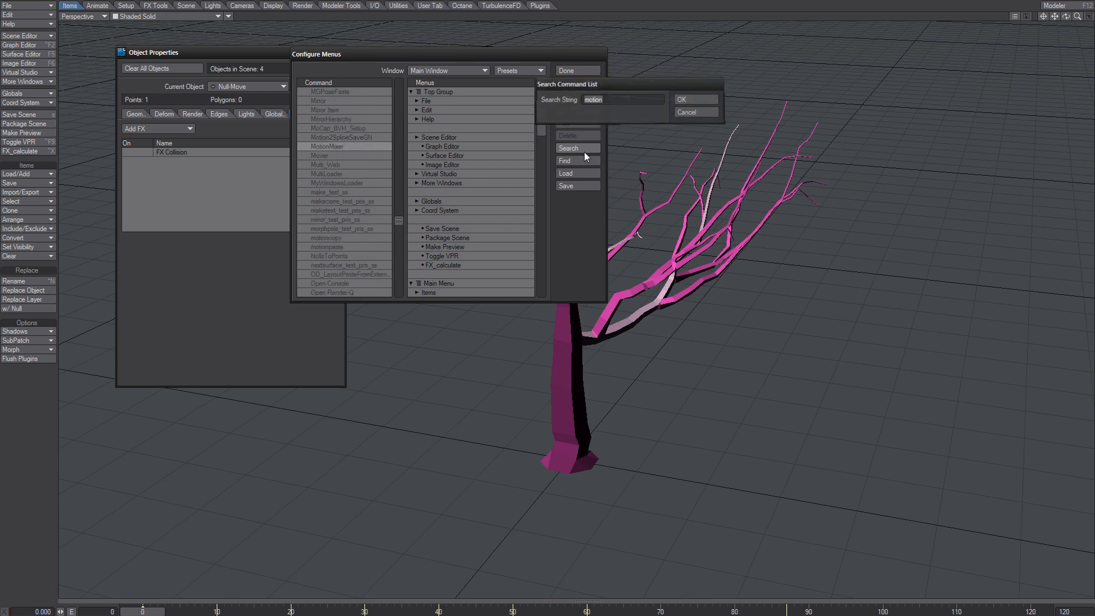
{"action": "key", "text": "Return"}
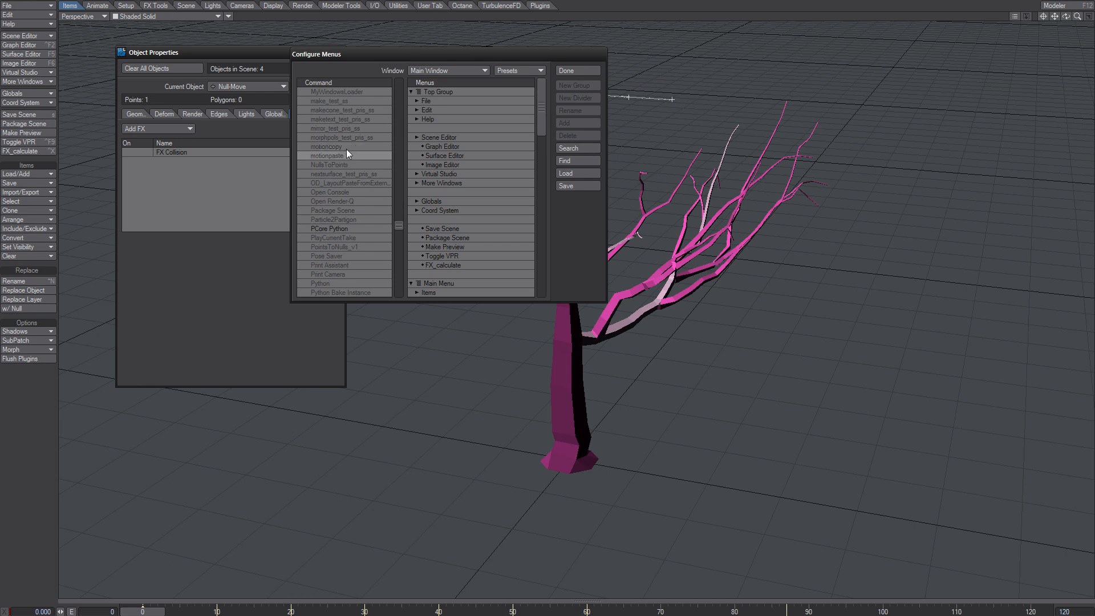
- Find where motioncopy already sits in the menu layout, then collapse the expanded Plugins and User Tab groups
{"action": "left_click", "coordinate": [575, 162]}
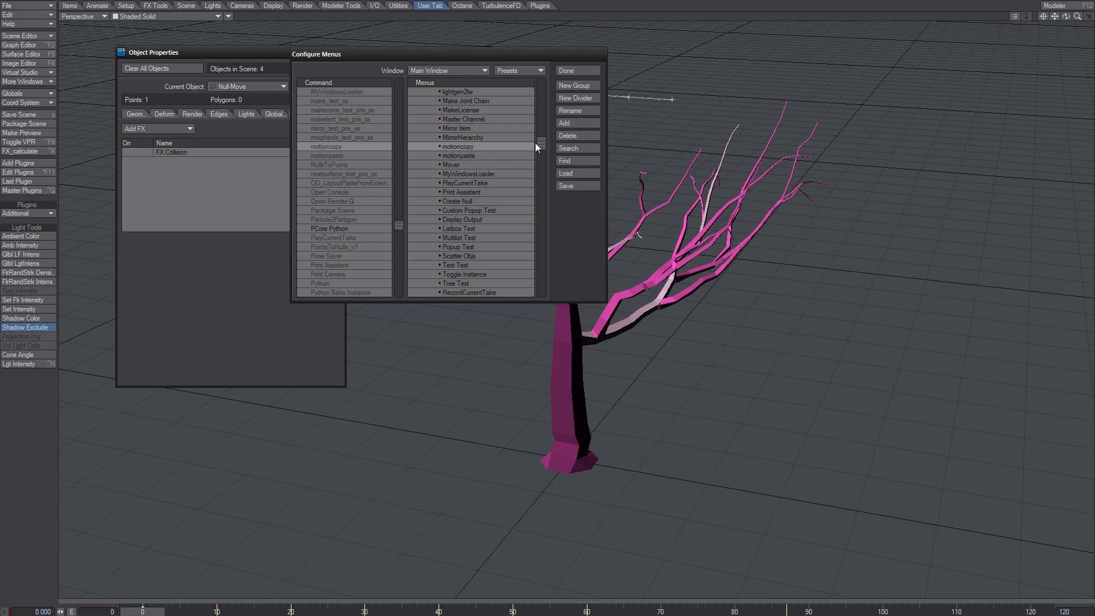
{"action": "left_click_drag", "start_coordinate": [535, 142], "coordinate": [539, 87]}
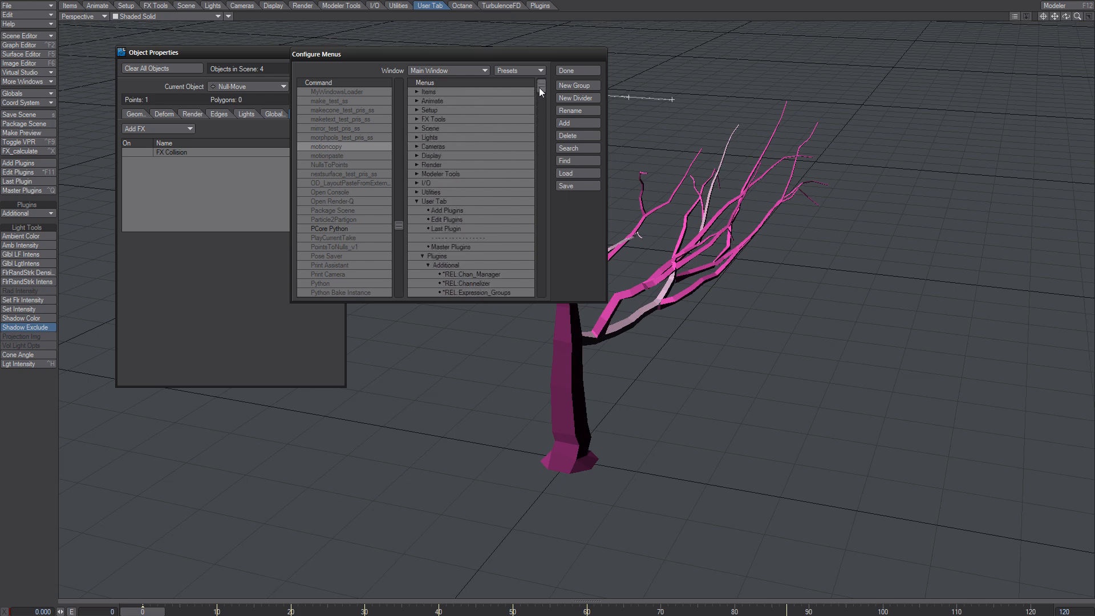
{"action": "scroll", "coordinate": [490, 132], "scroll_direction": "down", "scroll_amount": 1}
{"action": "left_click", "coordinate": [423, 238]}
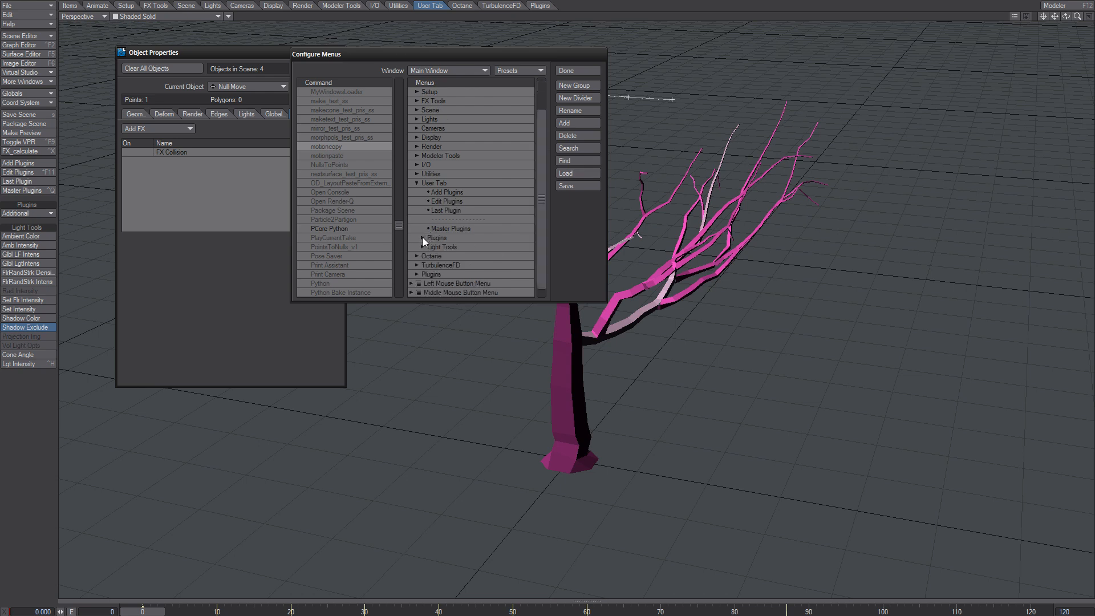
{"action": "left_click", "coordinate": [418, 182]}
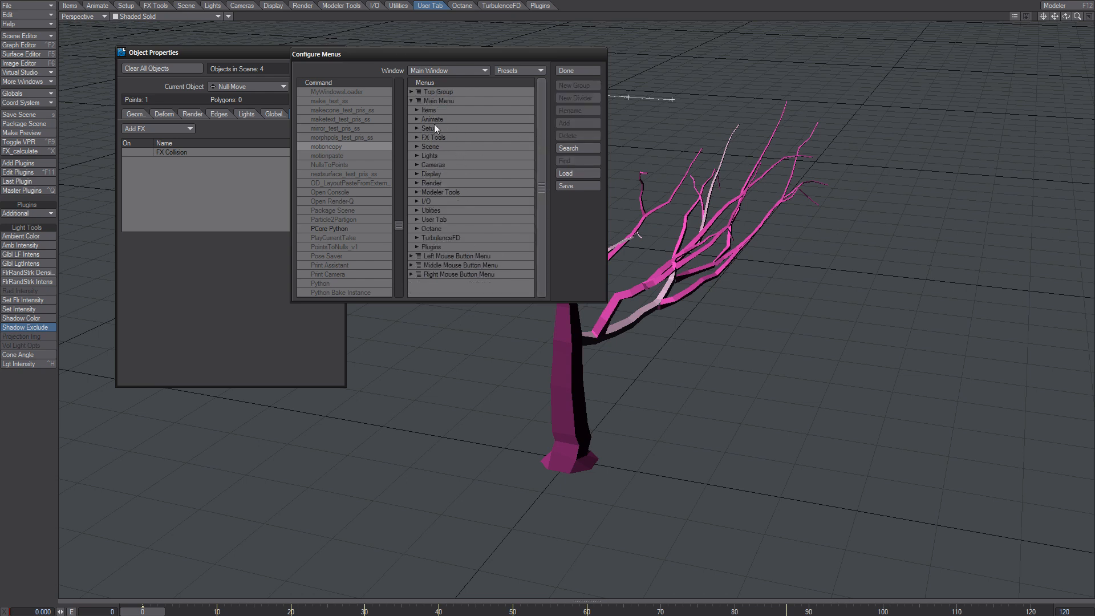
- Add the motioncopy and motionpaste commands to the main menu's Plugins group and finish the menu configuration
{"action": "left_click", "coordinate": [416, 247]}
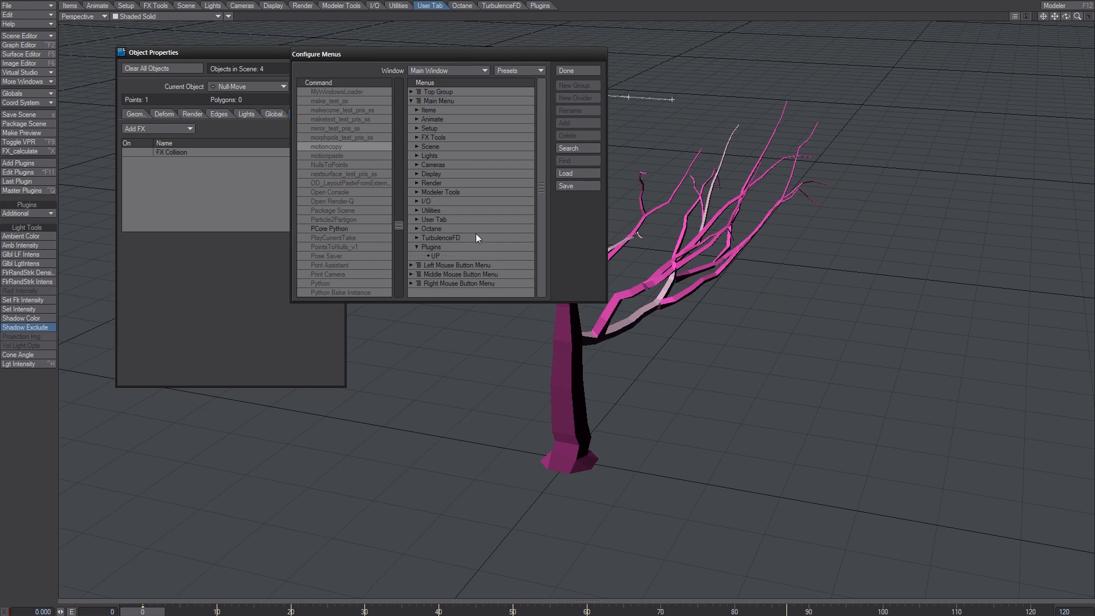
{"action": "left_click", "coordinate": [443, 249]}
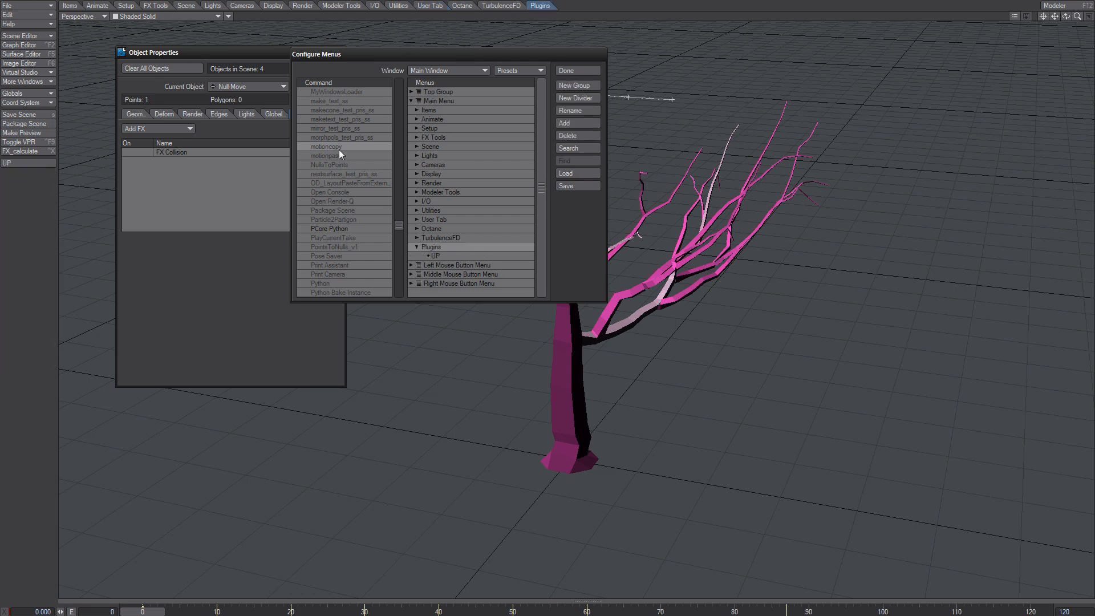
{"action": "left_click_drag", "start_coordinate": [339, 150], "coordinate": [475, 268]}
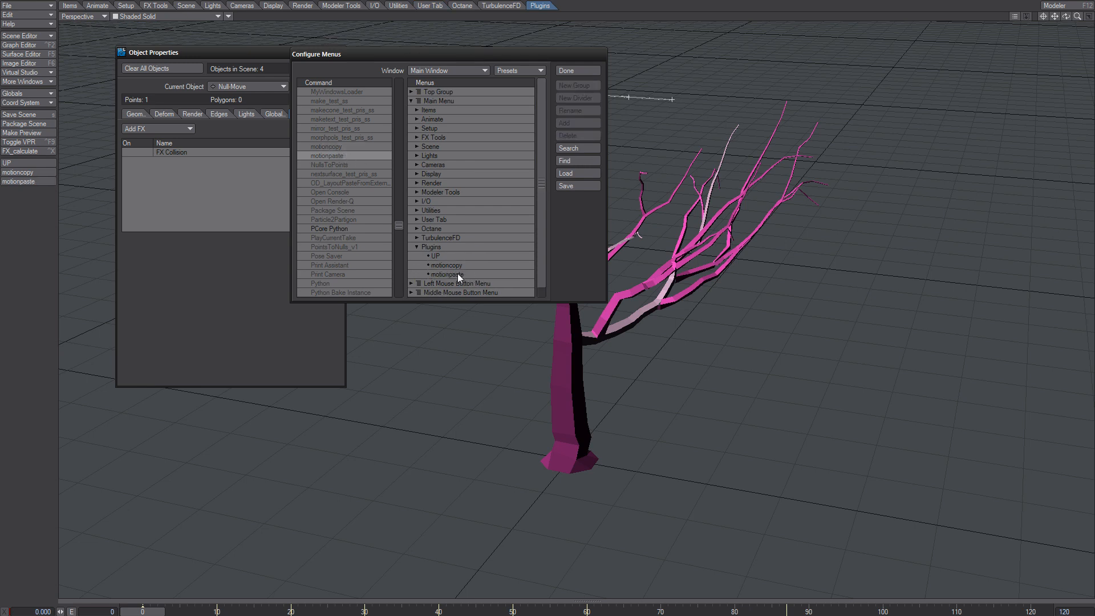
{"action": "left_click", "coordinate": [578, 70]}
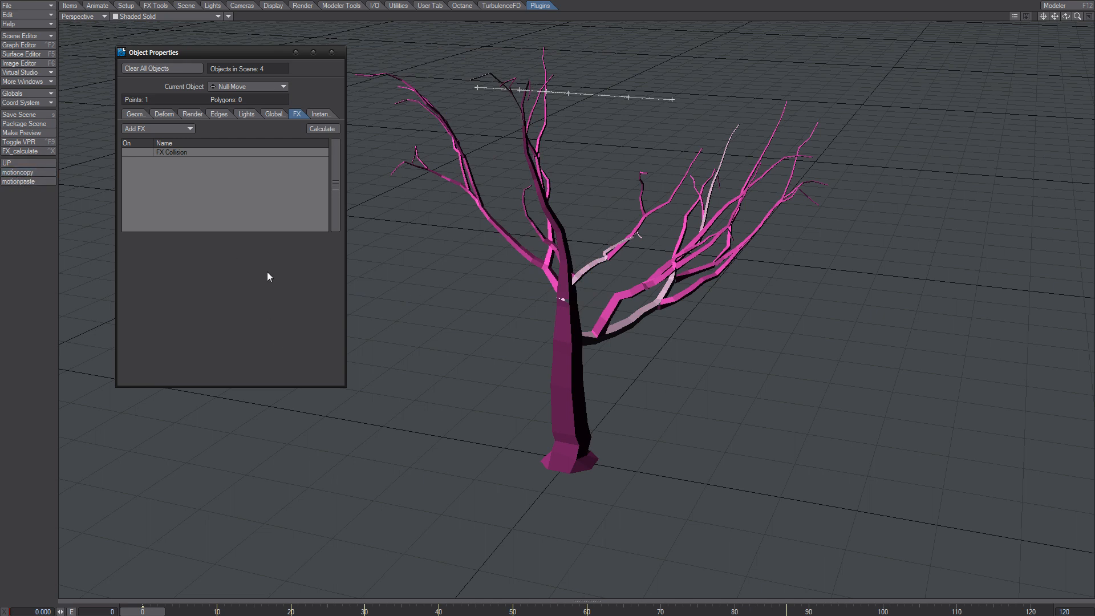
- Make tr:Layer2 the current object, apply motionpaste to it, disable its SoftFX and return to frame 0
{"action": "left_click", "coordinate": [252, 85]}
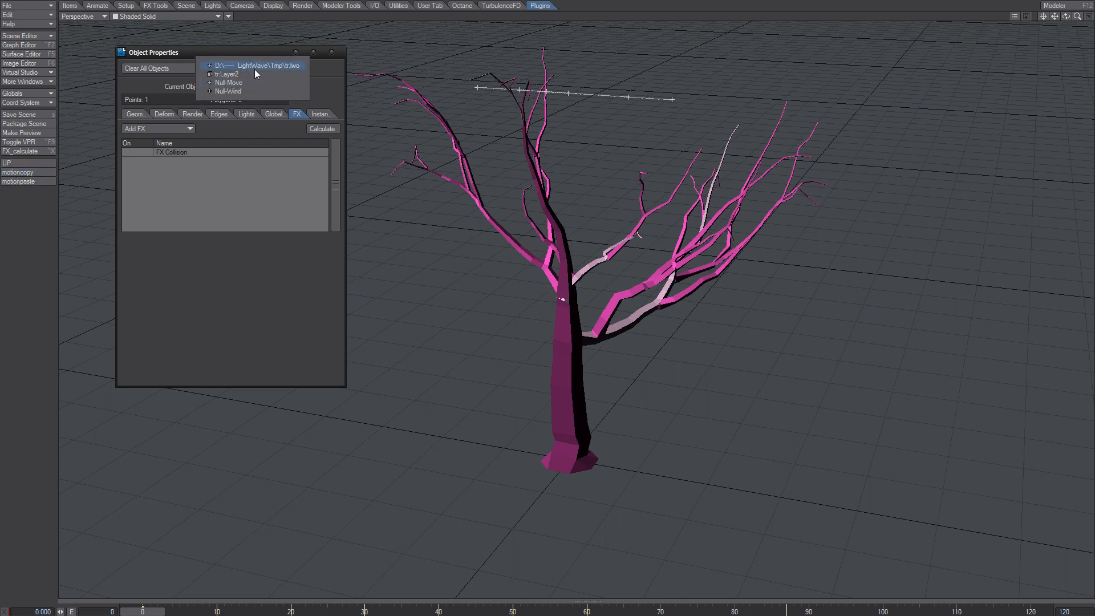
{"action": "left_click", "coordinate": [253, 76]}
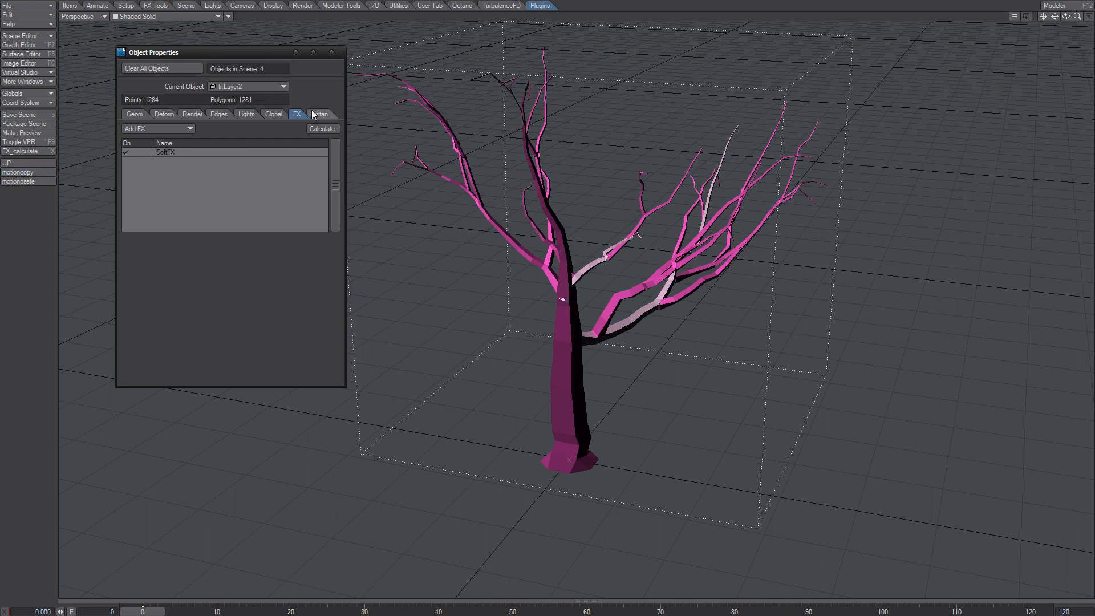
{"action": "left_click", "coordinate": [33, 180]}
{"action": "left_click", "coordinate": [125, 152]}
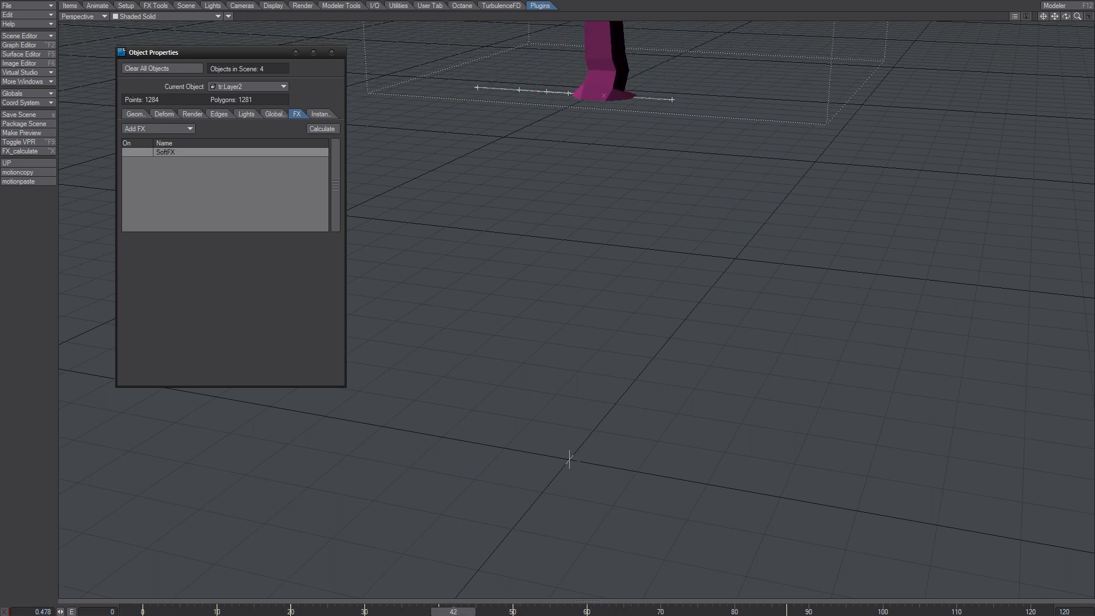
{"action": "key", "text": "shift+Left"}
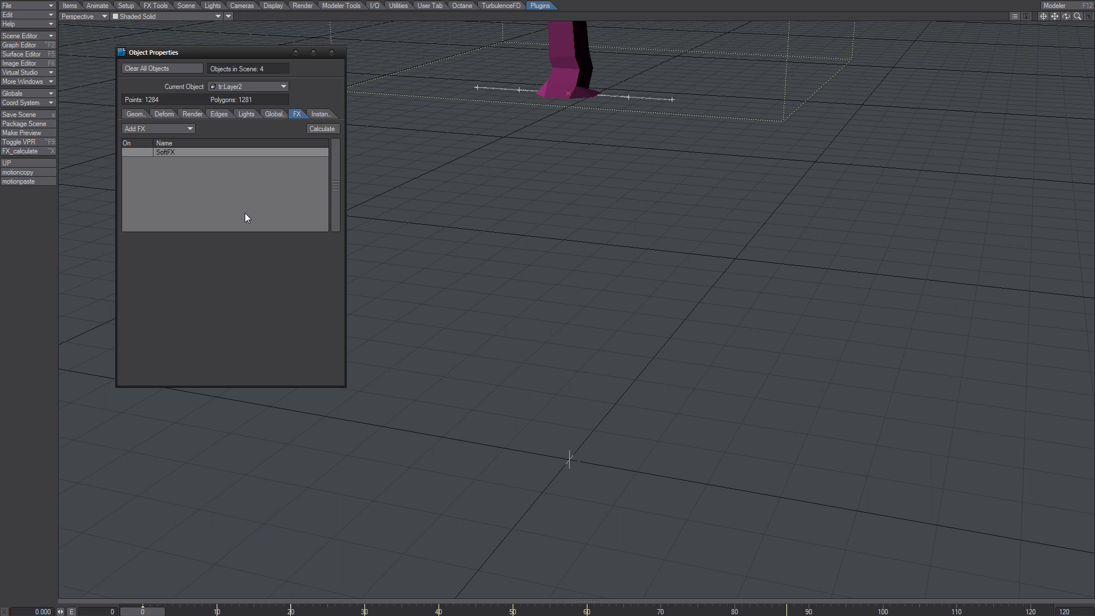
- In the Graph Editor, set all Position.Y keys of tr:Layer2 to 0 m, then close the editor
{"action": "key", "text": "ctrl+F2"}
{"action": "left_click", "coordinate": [385, 89]}
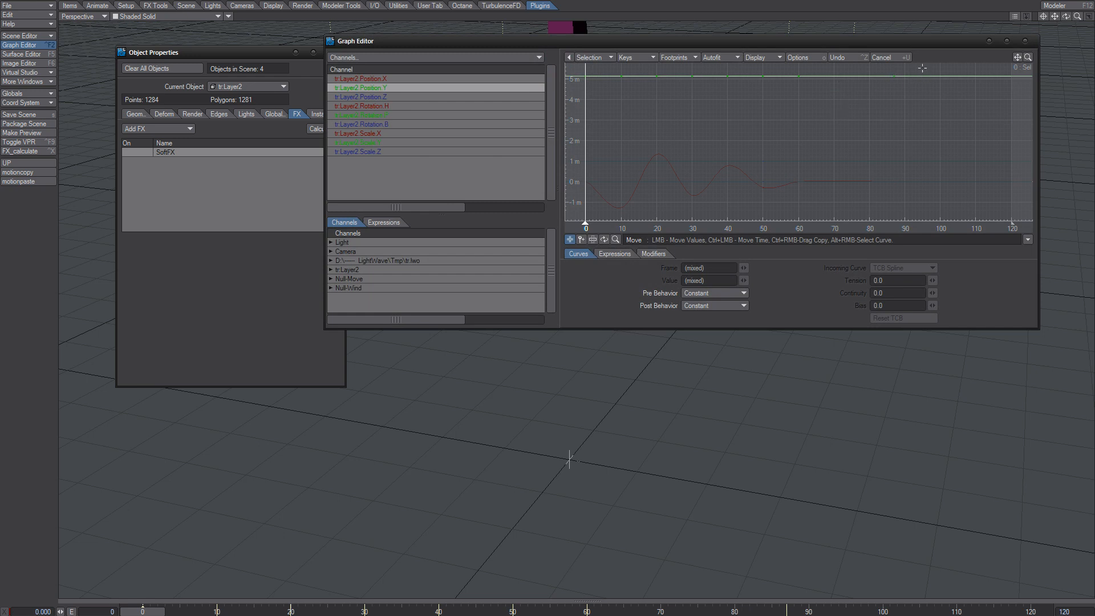
{"action": "left_click_drag", "start_coordinate": [922, 68], "coordinate": [581, 154]}
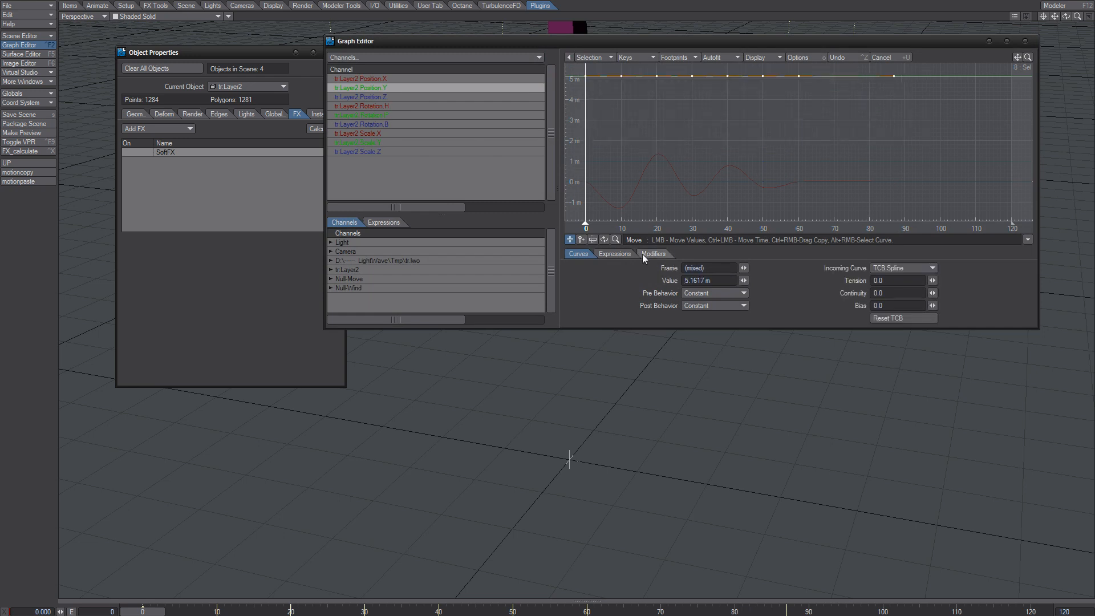
{"action": "left_click_drag", "start_coordinate": [711, 280], "coordinate": [494, 283]}
{"action": "type", "text": "0"}
{"action": "key", "text": "Tab"}
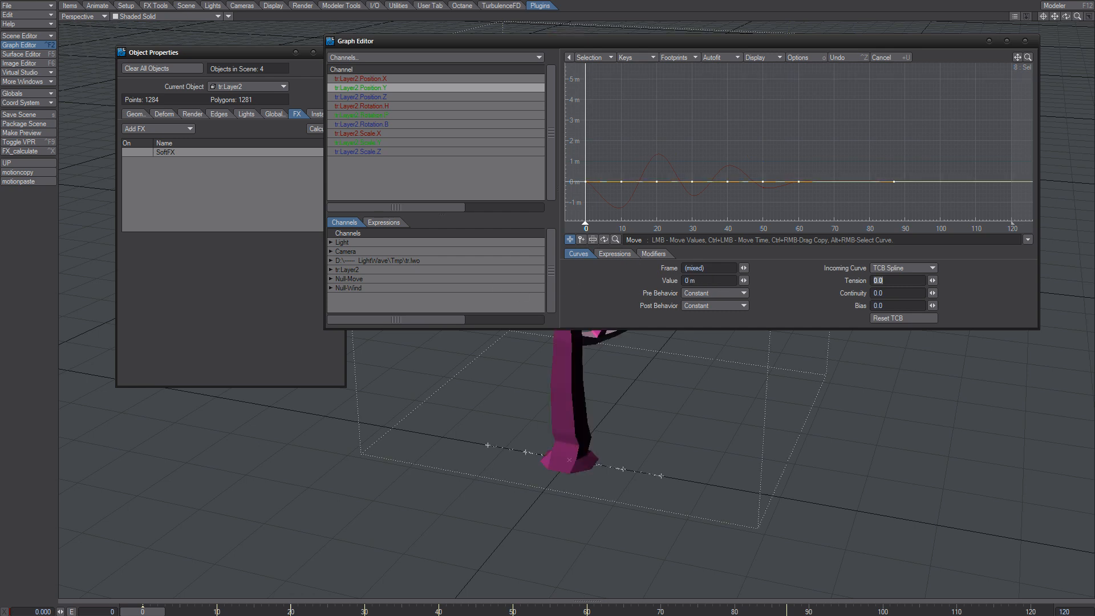
{"action": "left_click", "coordinate": [1025, 41]}
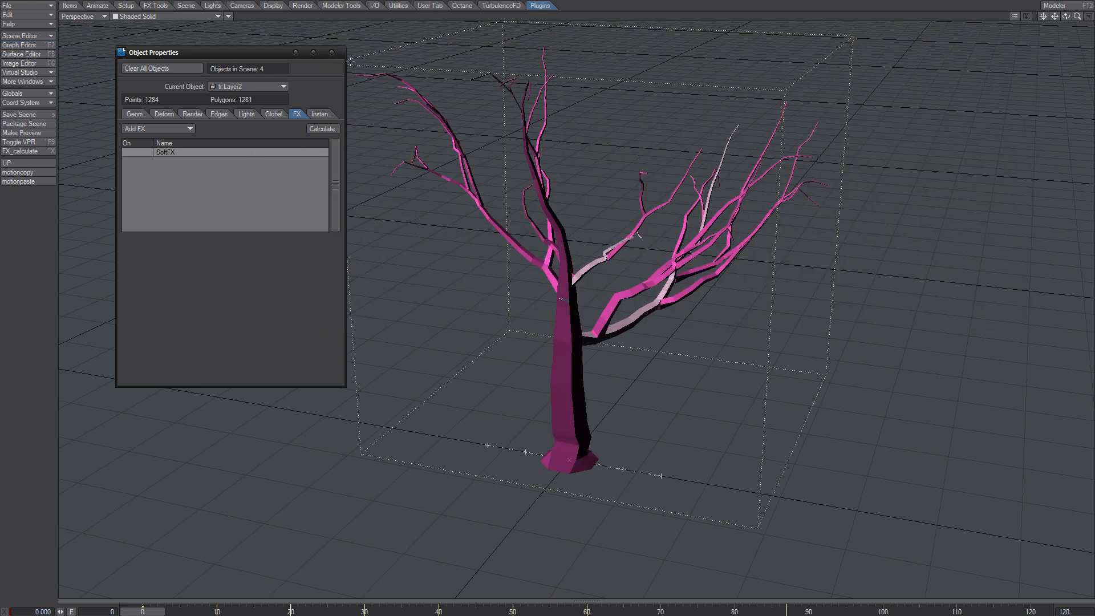
- Close the object properties and scrub the timeline to frame 20 to preview the tree's motion
{"action": "left_click", "coordinate": [331, 52]}
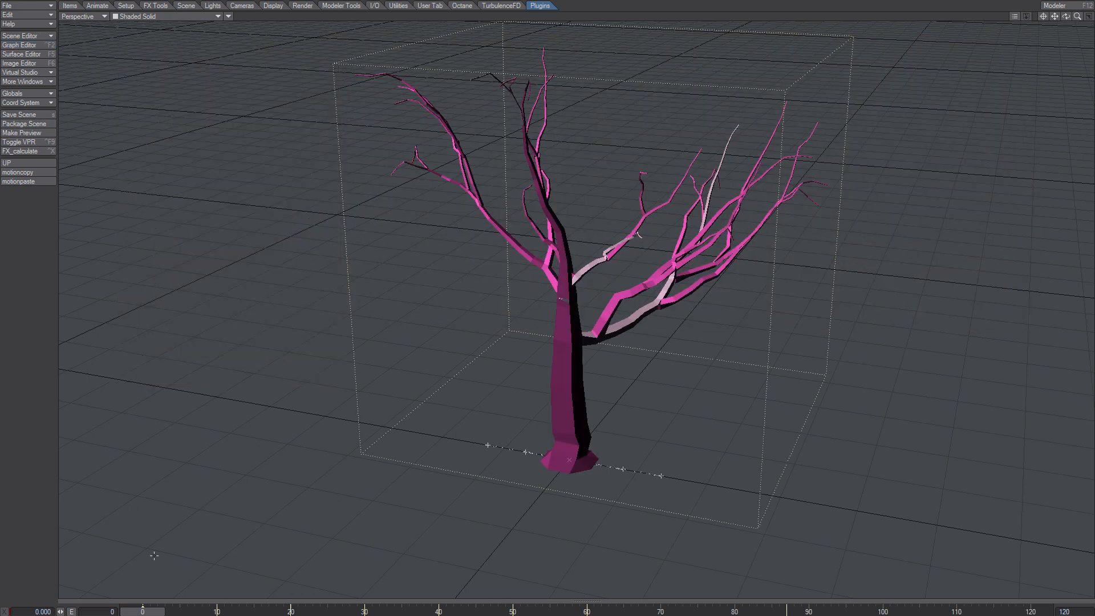
{"action": "left_click_drag", "start_coordinate": [137, 612], "coordinate": [284, 612]}
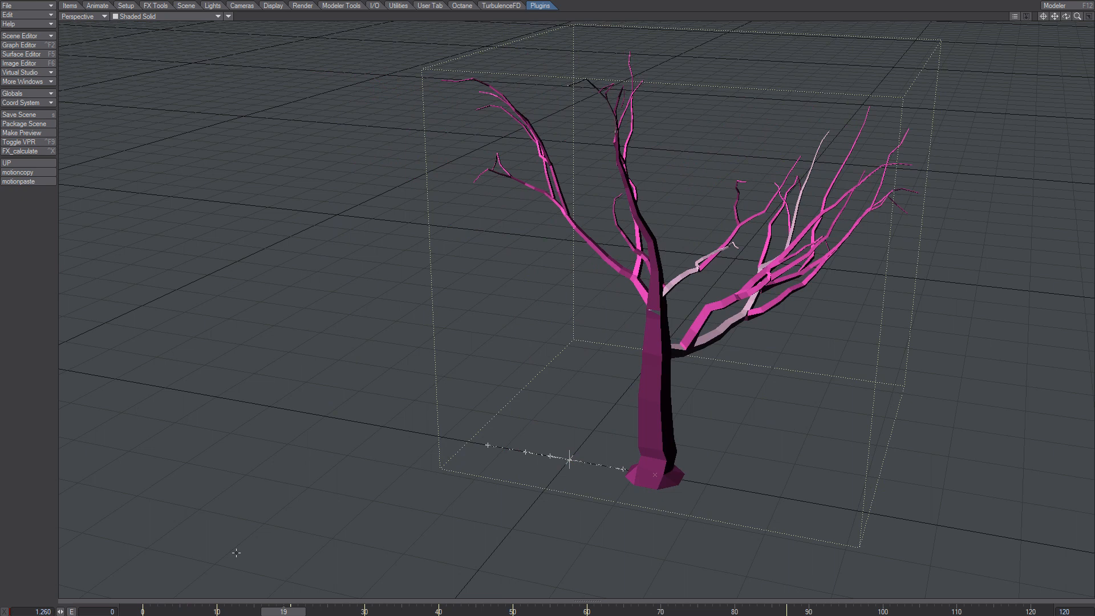
{"action": "key", "text": "Right"}
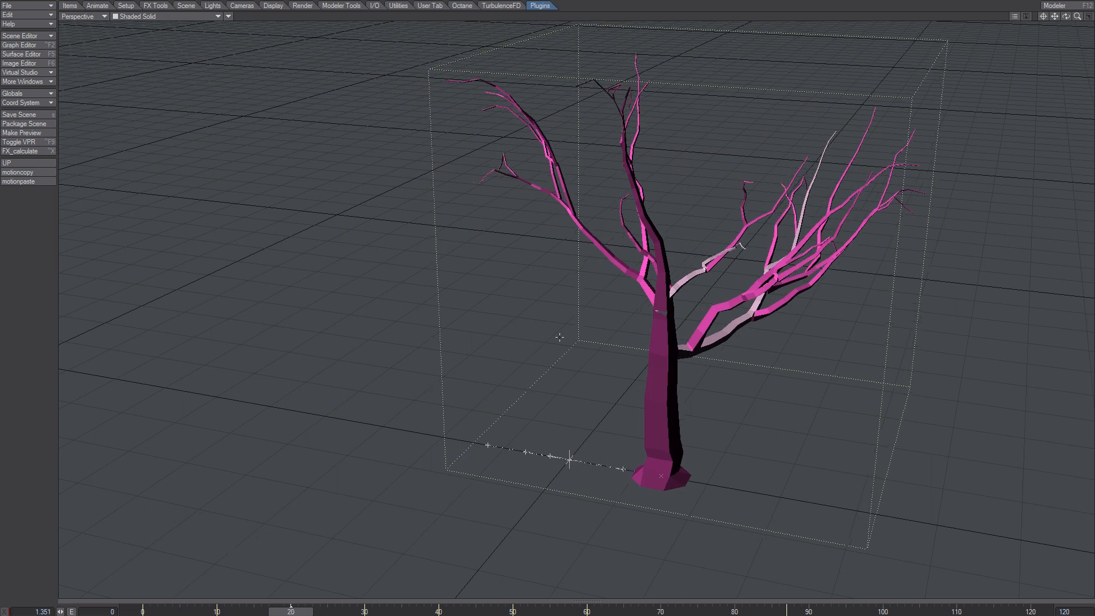
- Reopen the object properties and rotate tr:Layer2 at frame 20 so the tree leans strongly to one side
{"action": "key", "text": "p"}
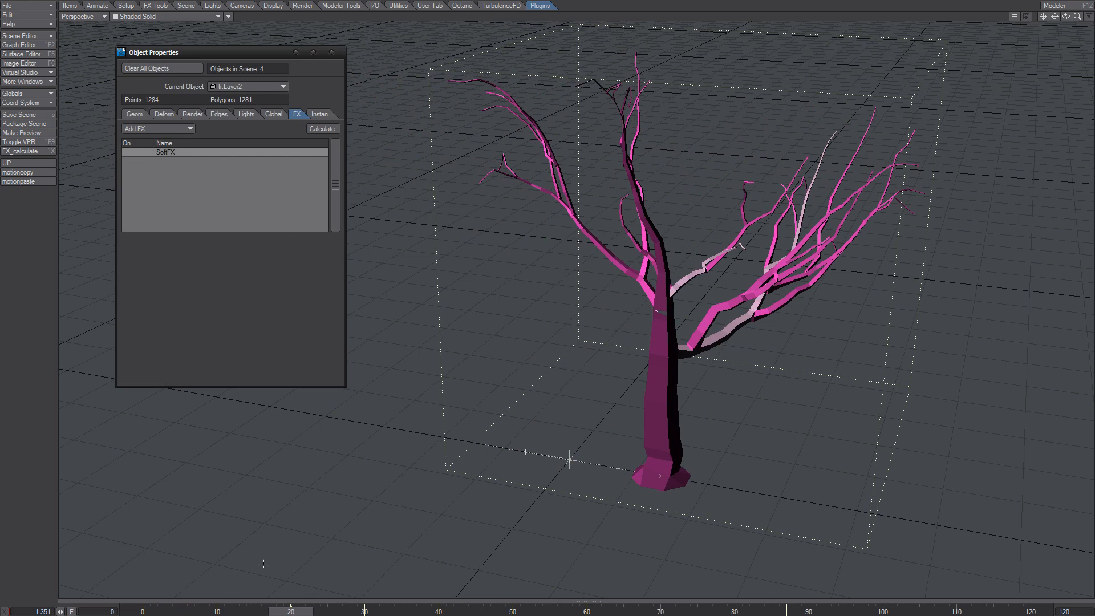
{"action": "mouse_move", "coordinate": [292, 613]}
{"action": "left_mouse_down"}
{"action": "mouse_move", "coordinate": [143, 612]}
{"action": "mouse_move", "coordinate": [291, 612]}
{"action": "left_mouse_up"}
{"action": "key", "text": "y"}
{"action": "left_click_drag", "start_coordinate": [644, 452], "coordinate": [816, 440]}
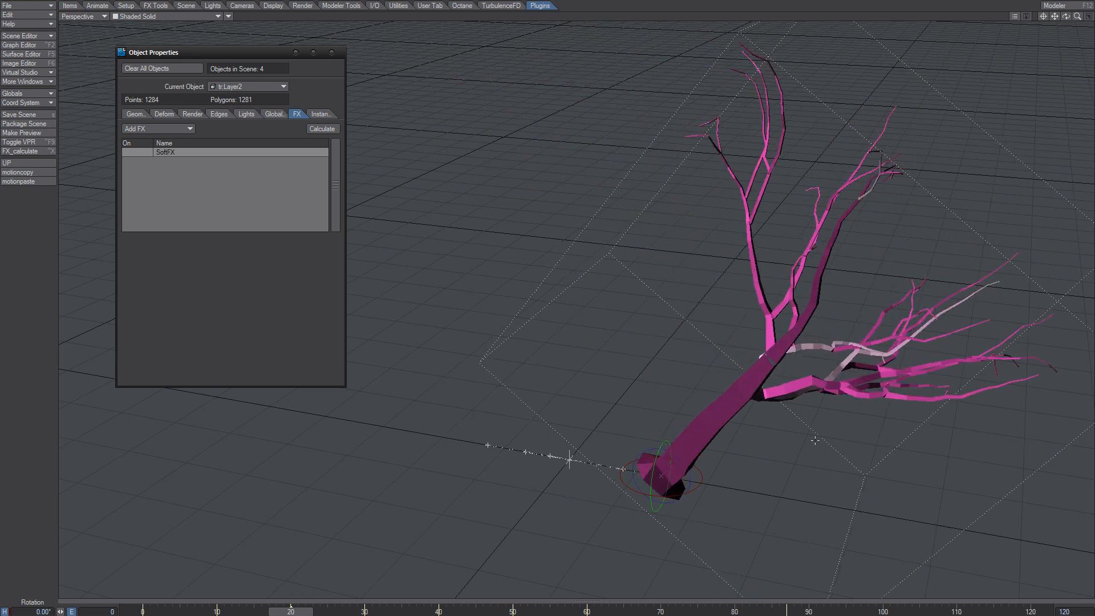
- Move to frame 40 and rotate tr:Layer2 there so the tree leans strongly to one side
{"action": "left_click_drag", "start_coordinate": [295, 613], "coordinate": [142, 612]}
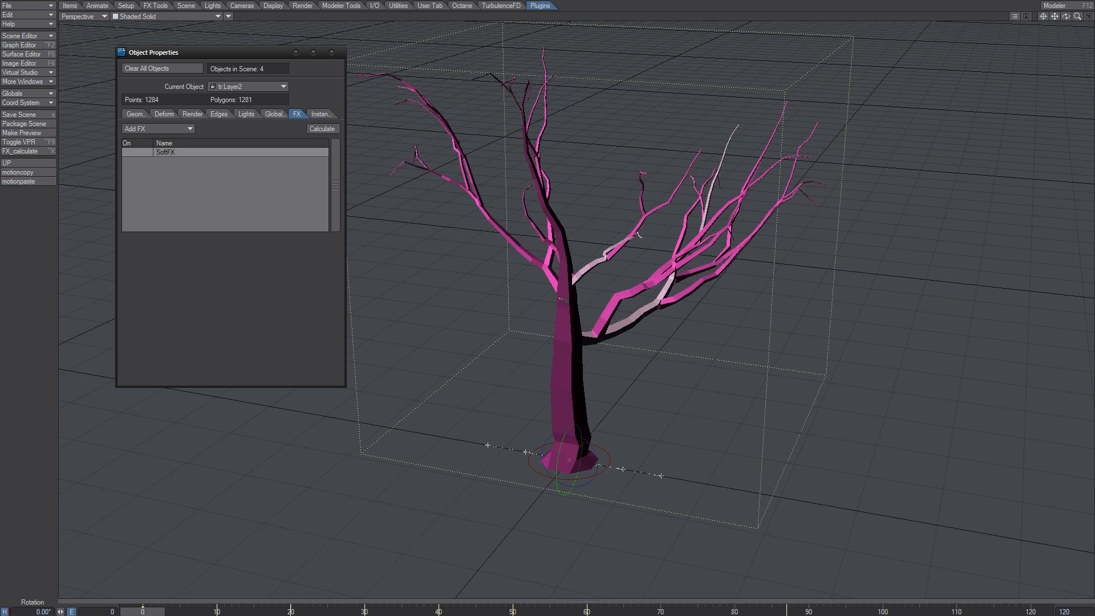
{"action": "mouse_move", "coordinate": [154, 612]}
{"action": "left_mouse_down"}
{"action": "mouse_move", "coordinate": [756, 612]}
{"action": "mouse_move", "coordinate": [143, 612]}
{"action": "left_mouse_up"}
{"action": "left_click_drag", "start_coordinate": [143, 612], "coordinate": [439, 611]}
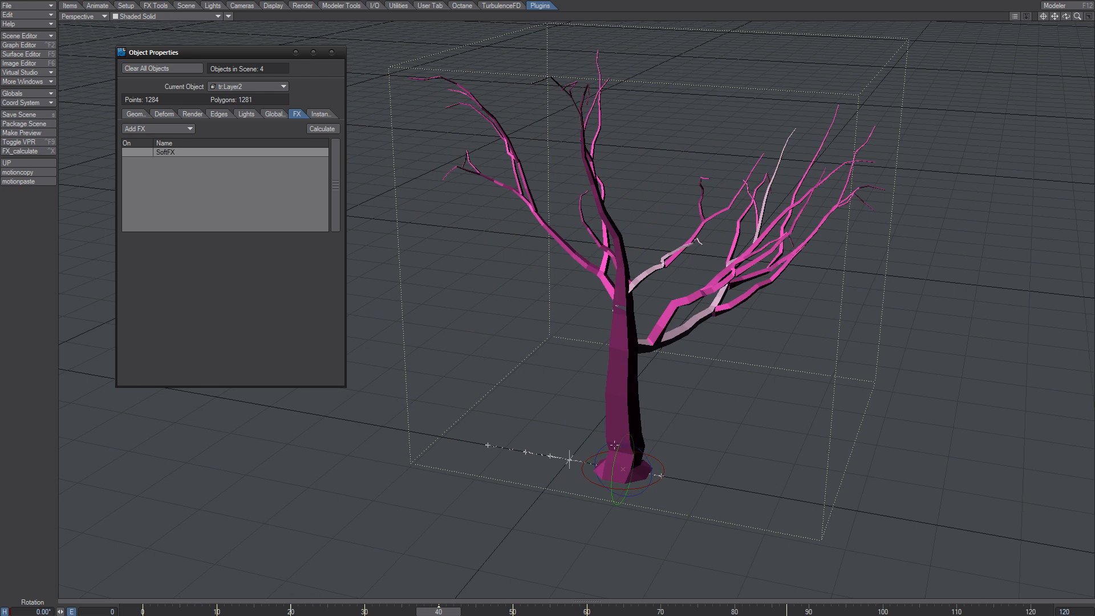
{"action": "left_click_drag", "start_coordinate": [603, 446], "coordinate": [639, 440]}
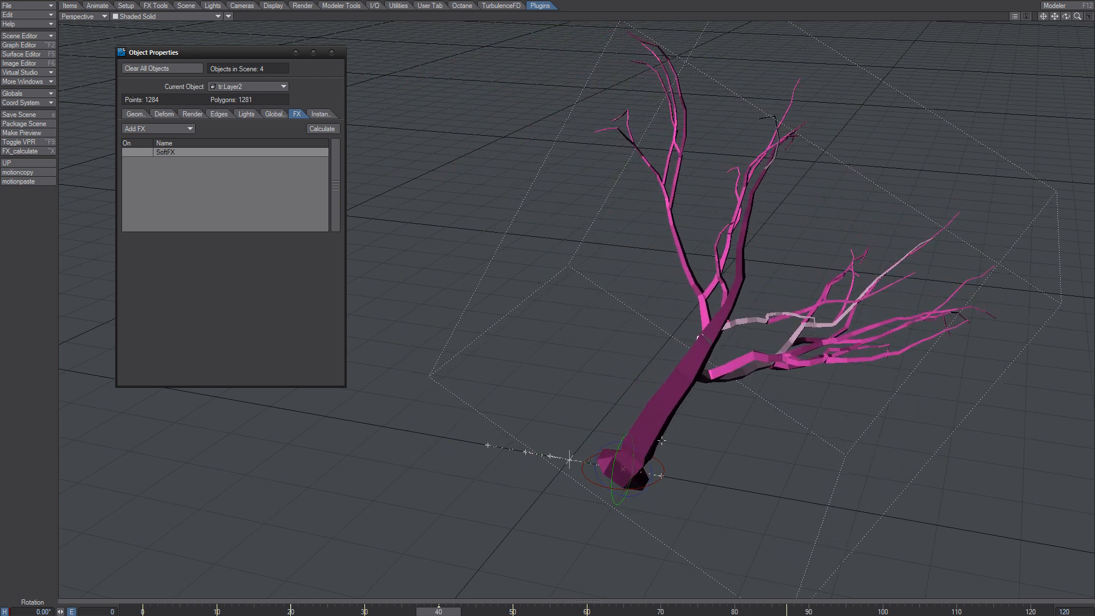
- Rotate tr:Layer2 at frame 60 as well and return the timeline to frame 0
{"action": "left_click_drag", "start_coordinate": [443, 612], "coordinate": [586, 612]}
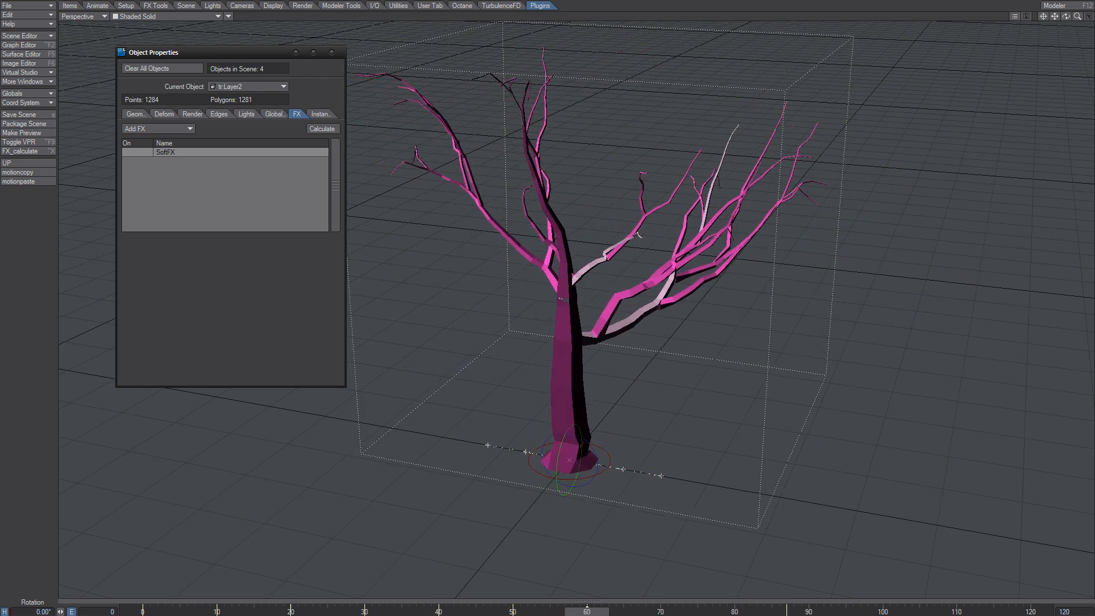
{"action": "left_click_drag", "start_coordinate": [553, 433], "coordinate": [432, 468]}
{"action": "left_click_drag", "start_coordinate": [584, 606], "coordinate": [142, 611]}
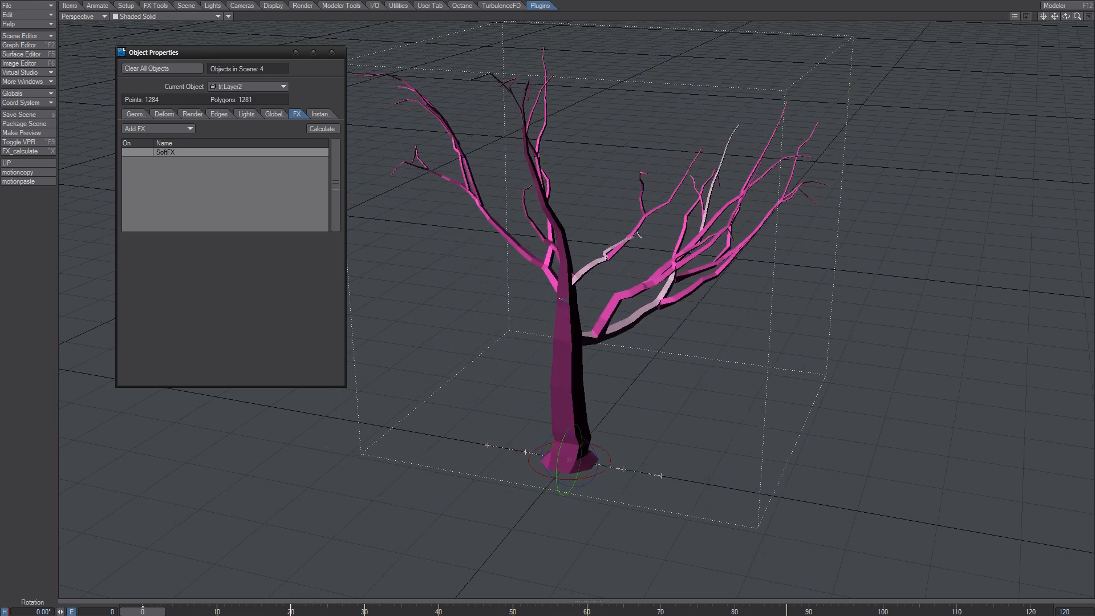
- Enable SoftFX on tr:Layer2 and calculate its dynamics for the moving and rotating tree
{"action": "left_click", "coordinate": [139, 152]}
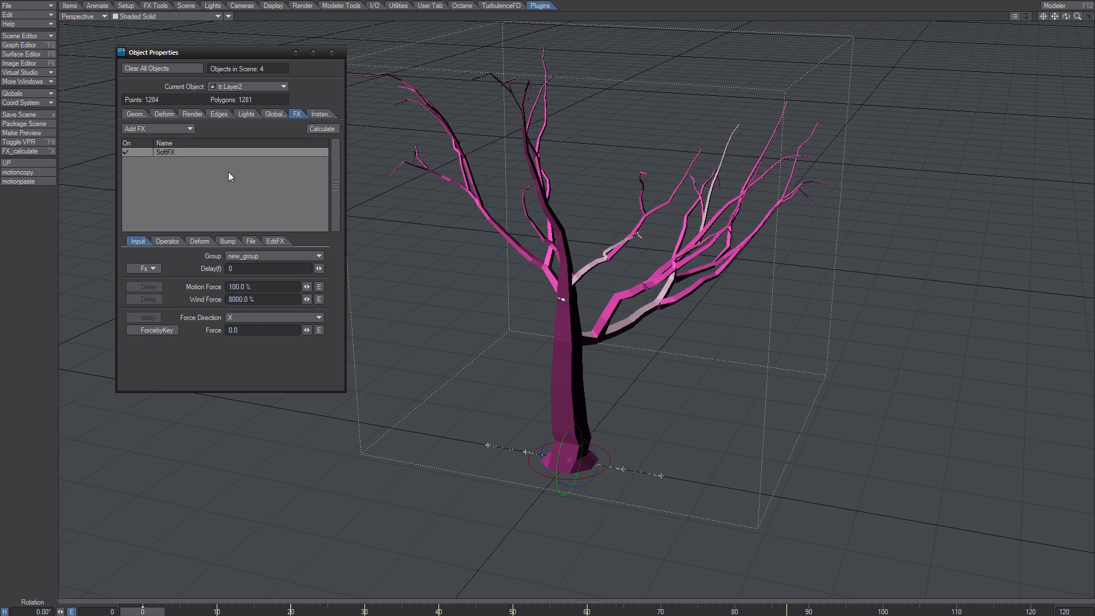
{"action": "left_click", "coordinate": [317, 131]}
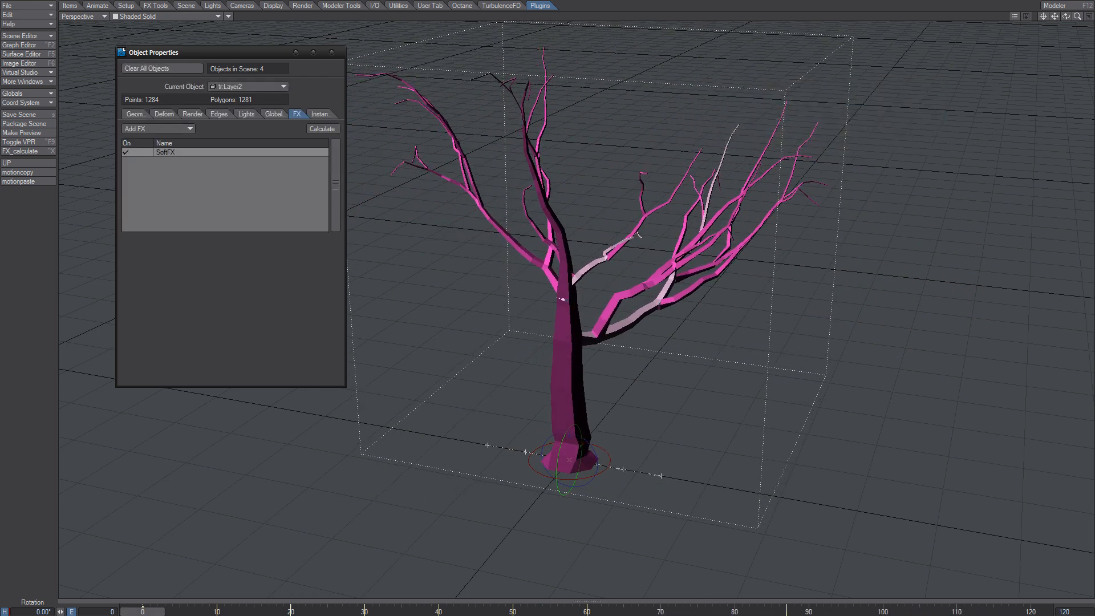
{"action": "mouse_move", "coordinate": [137, 613]}
{"action": "left_mouse_down"}
{"action": "mouse_move", "coordinate": [890, 612]}
{"action": "mouse_move", "coordinate": [143, 612]}
{"action": "left_mouse_up"}
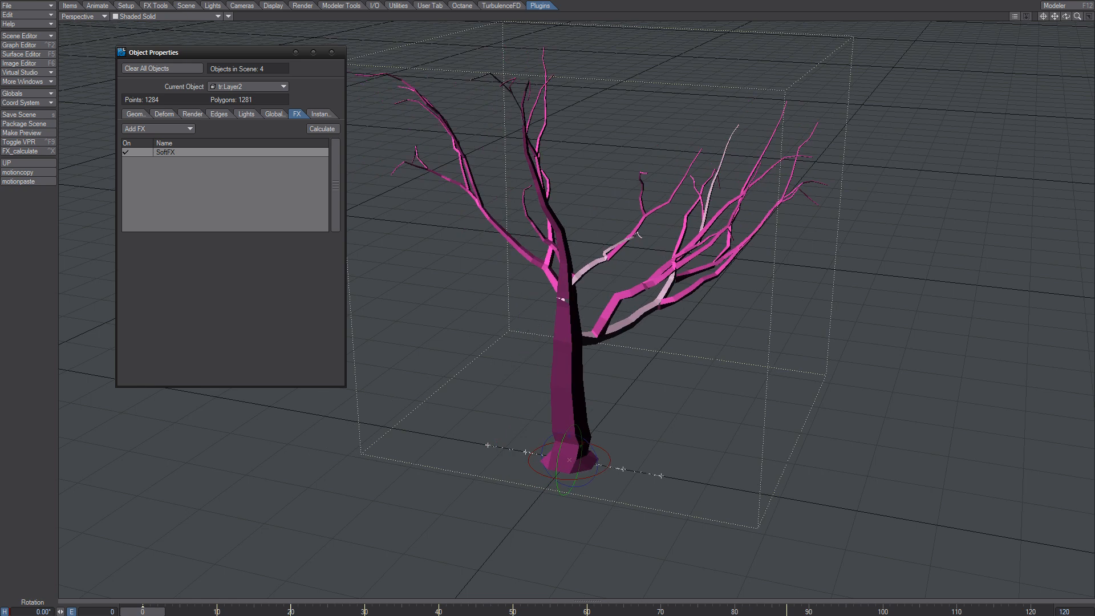
- Turn off the Resize limit in SoftFX's deform settings, keep Null-Move as Exclusive Collision, and recalculate the dynamics
{"action": "left_click", "coordinate": [193, 151]}
{"action": "left_click", "coordinate": [172, 240]}
{"action": "left_click", "coordinate": [200, 241]}
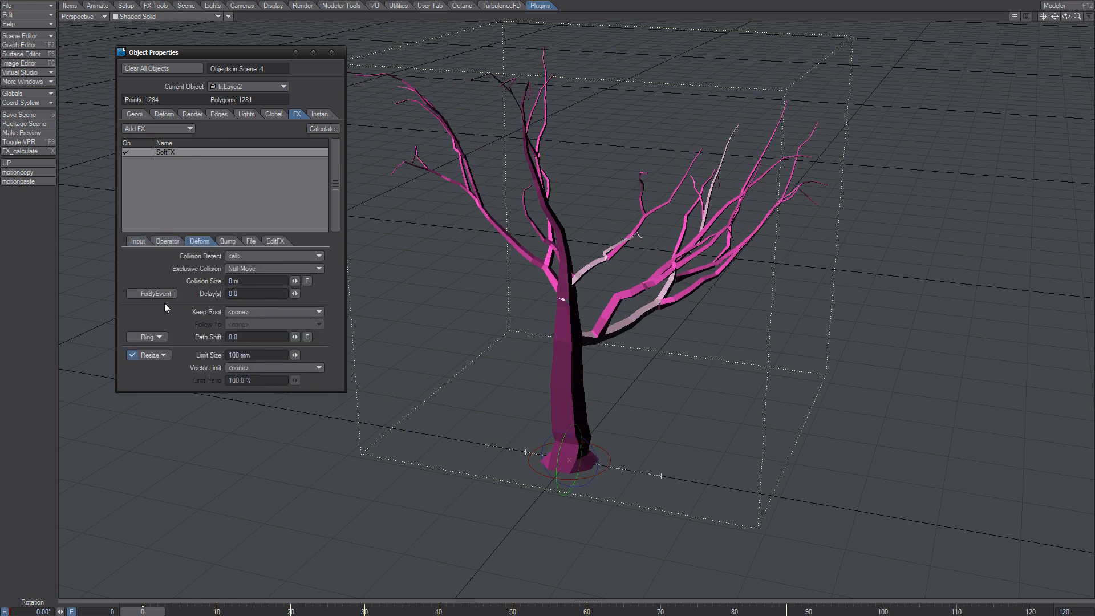
{"action": "left_click", "coordinate": [171, 241]}
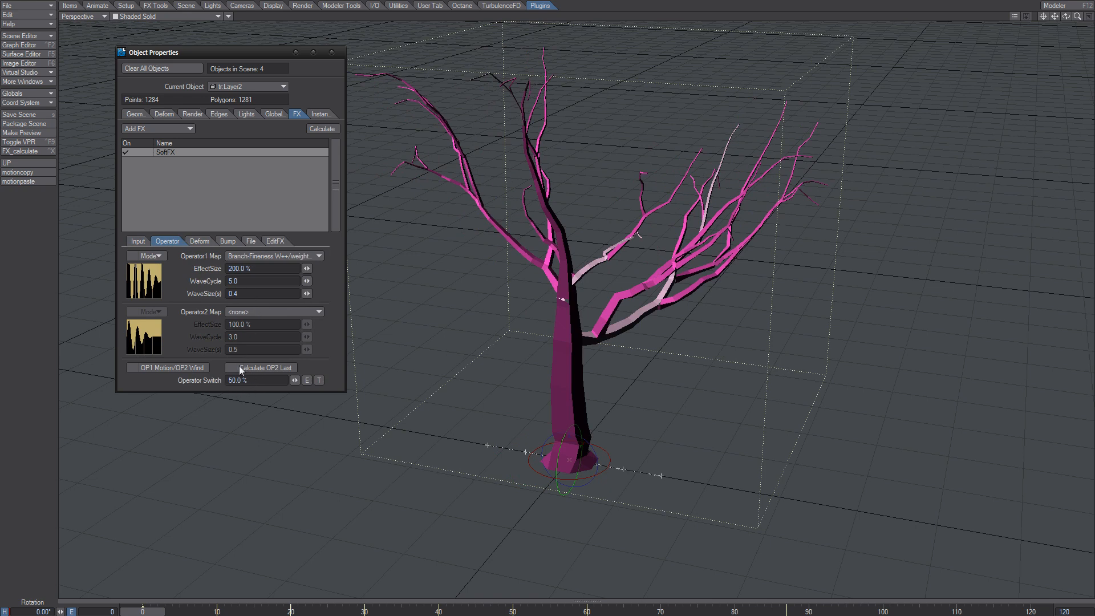
{"action": "left_click", "coordinate": [199, 241]}
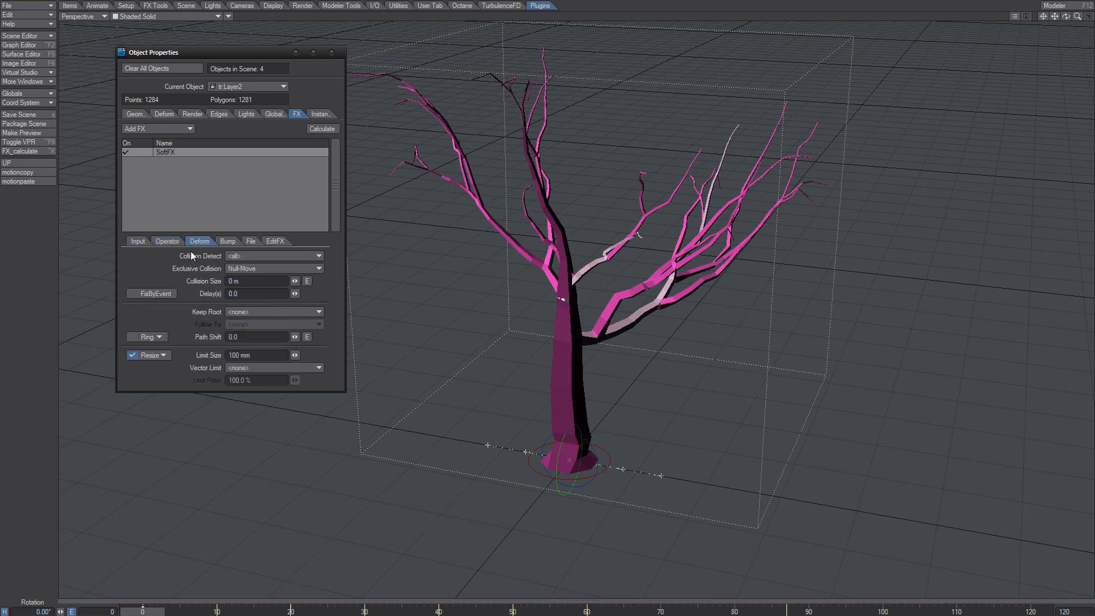
{"action": "left_click", "coordinate": [150, 355]}
{"action": "left_click", "coordinate": [159, 373]}
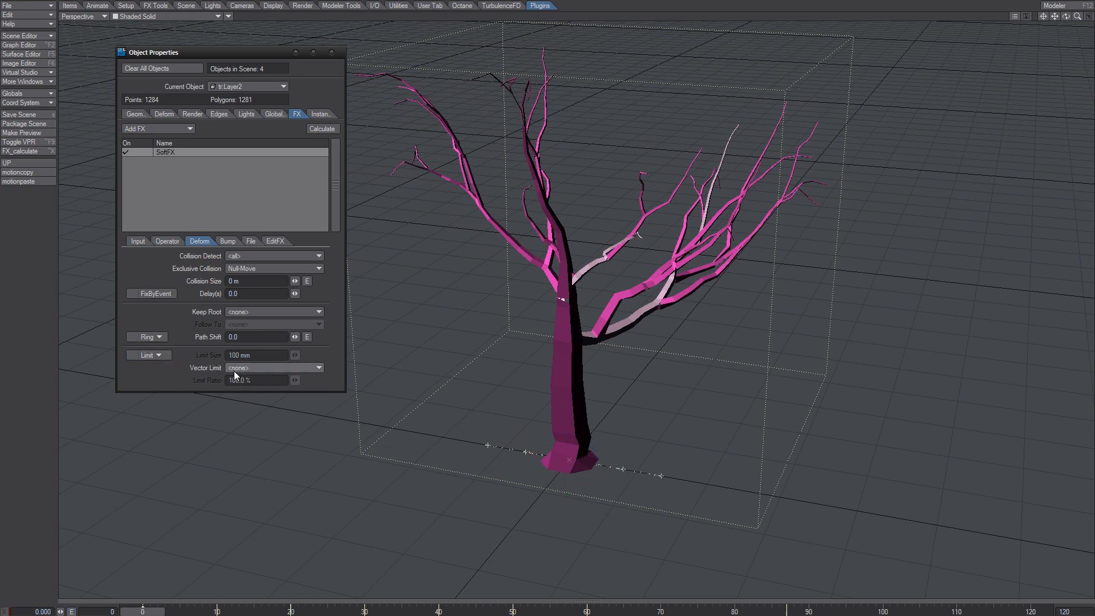
{"action": "left_click", "coordinate": [243, 269]}
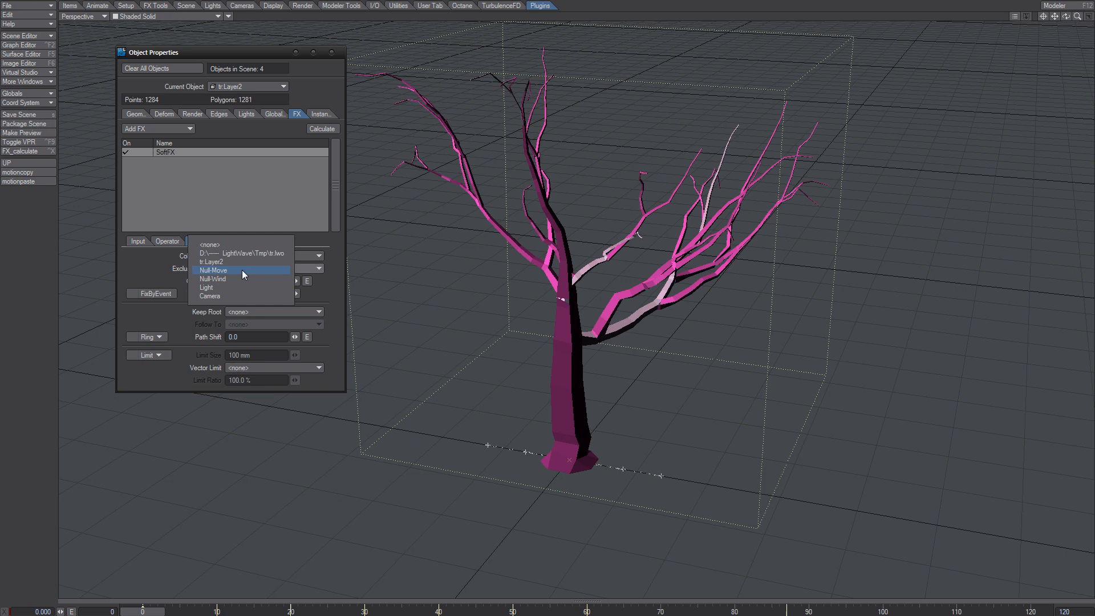
{"action": "left_click", "coordinate": [242, 270]}
{"action": "left_click", "coordinate": [330, 128]}
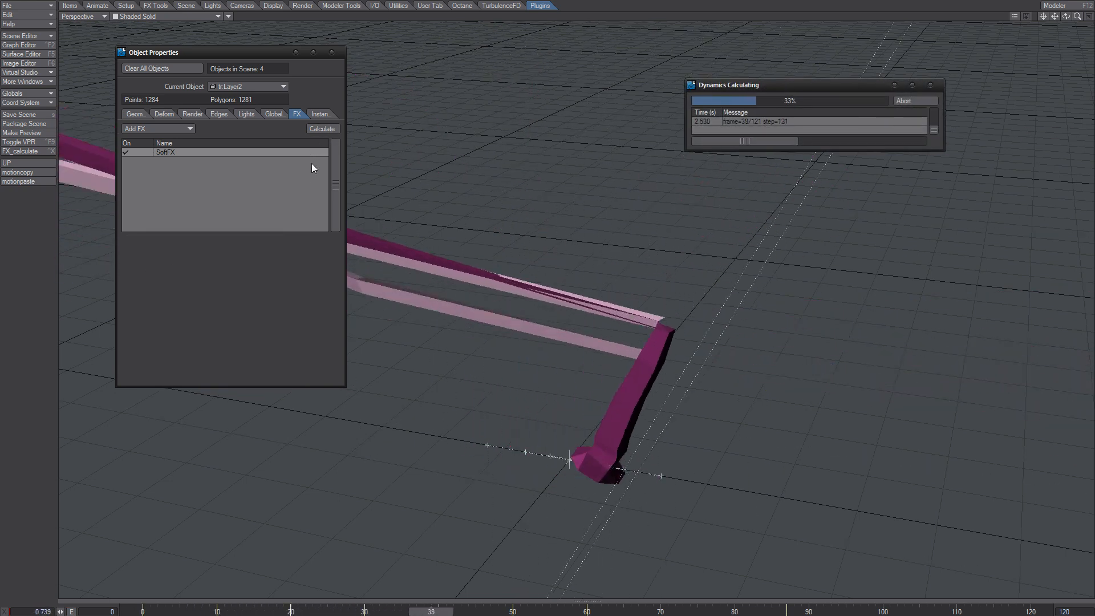
- Set the SoftFX Wind Force of tr:Layer2 to 100% and recalculate the dynamics
{"action": "left_click", "coordinate": [186, 153]}
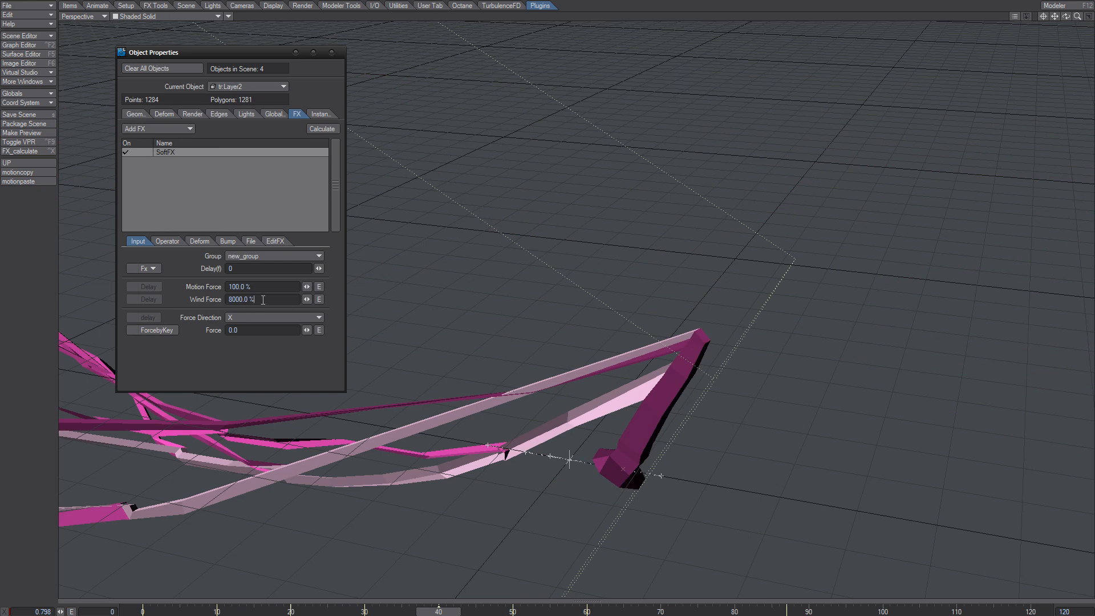
{"action": "key", "text": "Return"}
{"action": "type", "text": "100"}
{"action": "key", "text": "Tab"}
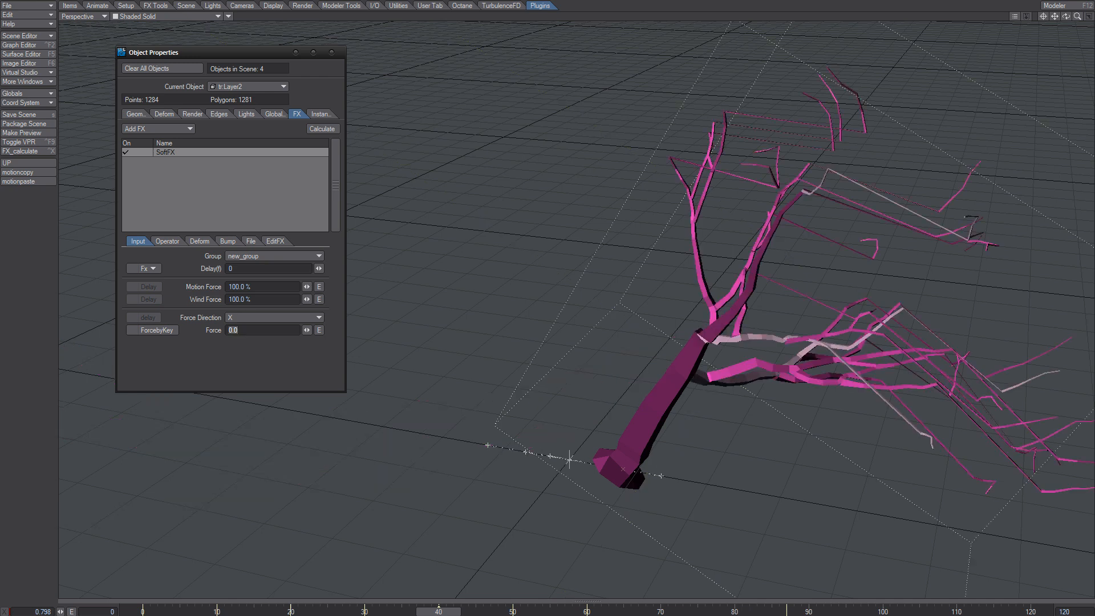
{"action": "left_click", "coordinate": [322, 129]}
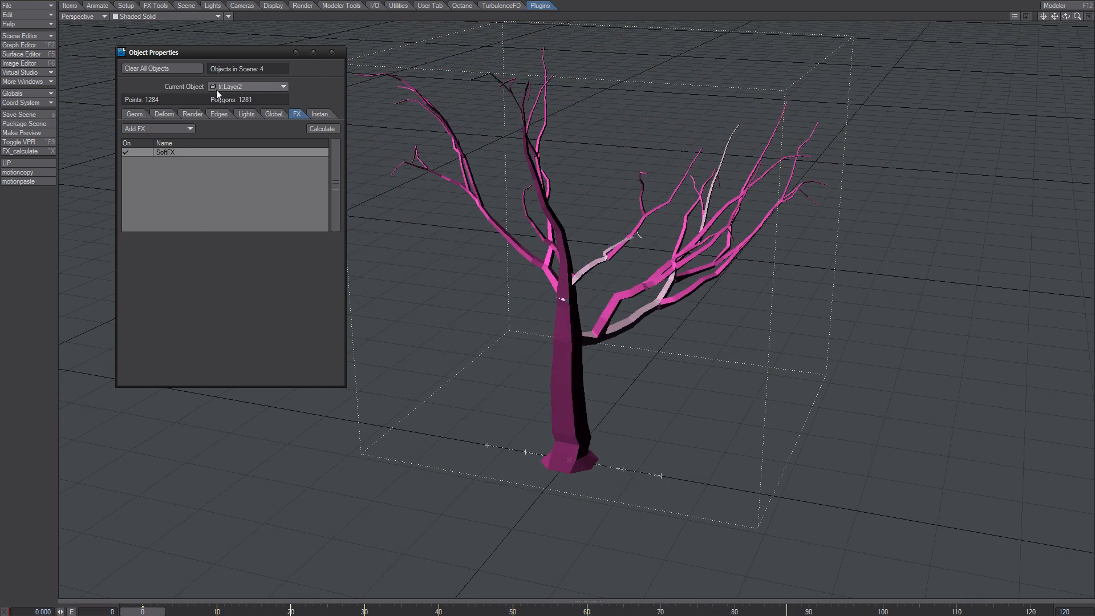
- Briefly enable FX Wind on Null-Wind and FX Collision on Null-Move, switching each one off again
{"action": "left_click", "coordinate": [233, 86]}
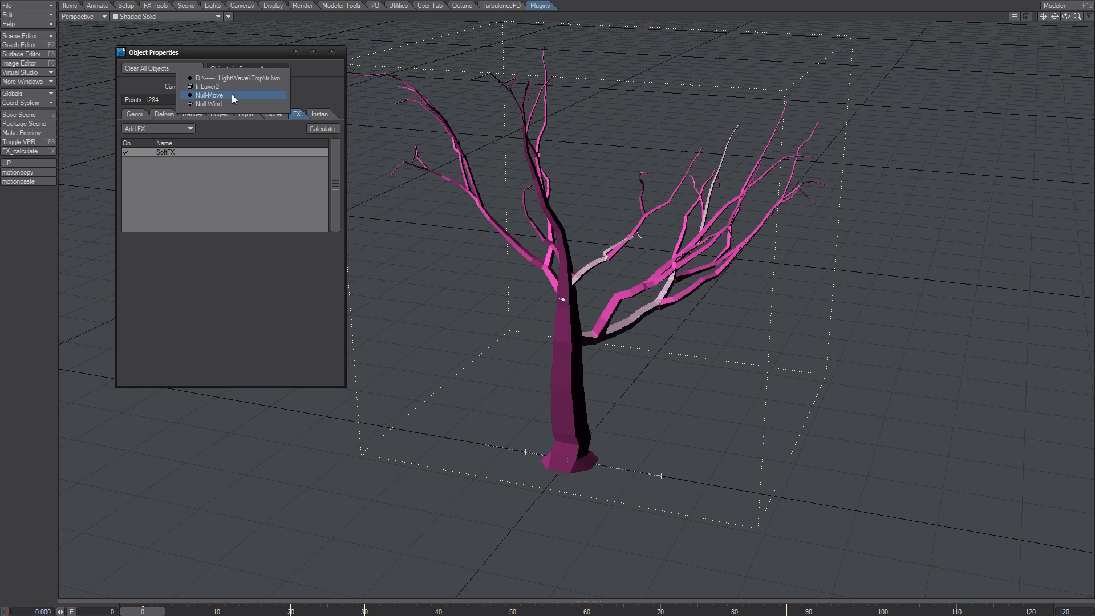
{"action": "left_click", "coordinate": [228, 104]}
{"action": "left_click", "coordinate": [138, 153]}
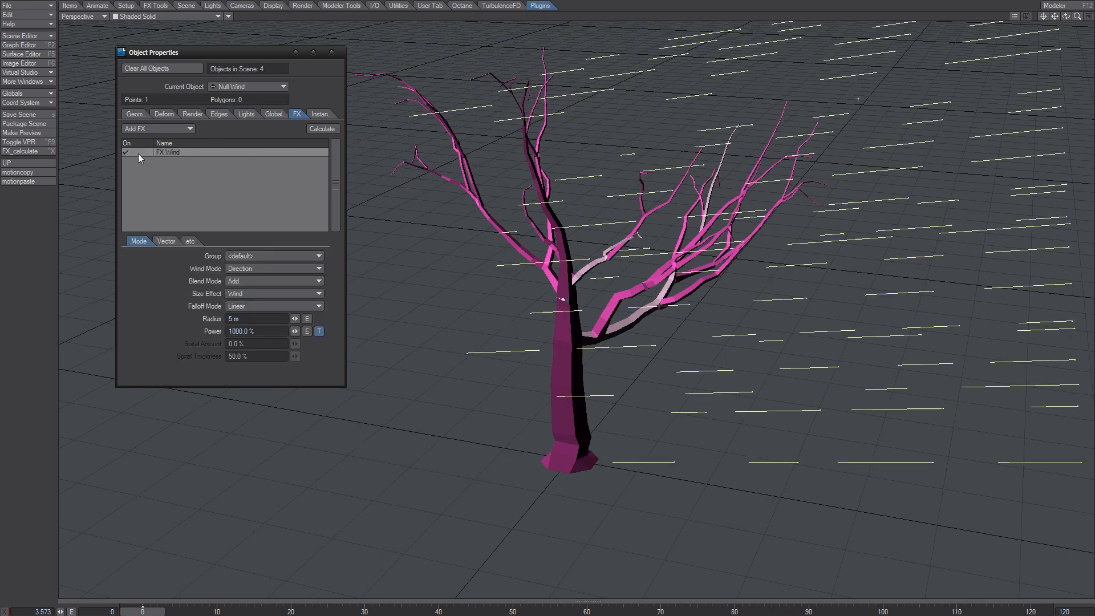
{"action": "left_click", "coordinate": [138, 151]}
{"action": "left_click", "coordinate": [249, 85]}
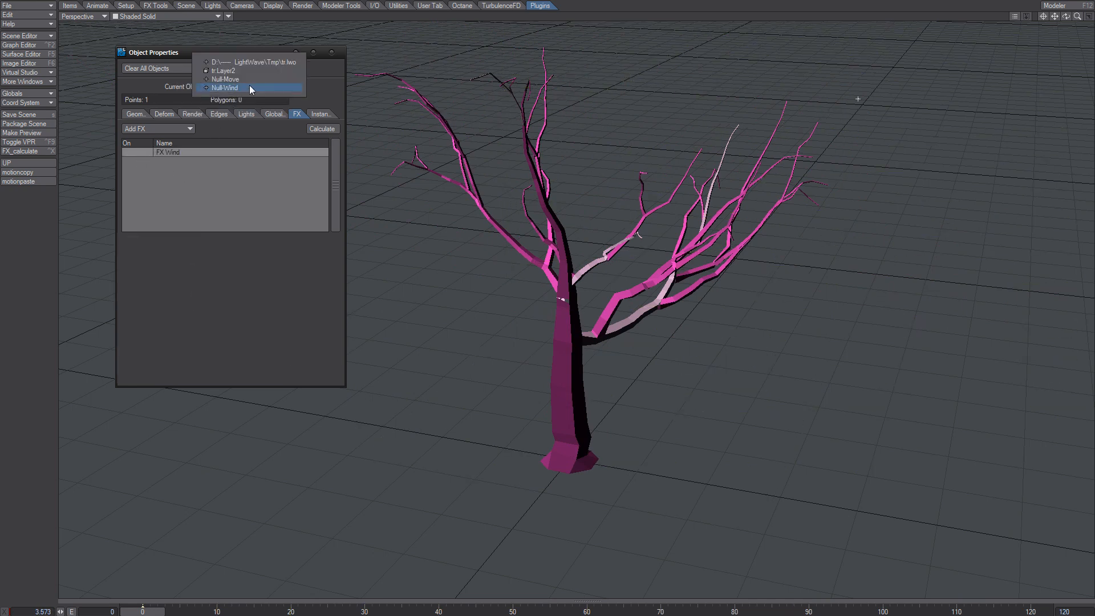
{"action": "left_click", "coordinate": [252, 78]}
{"action": "left_click", "coordinate": [146, 152]}
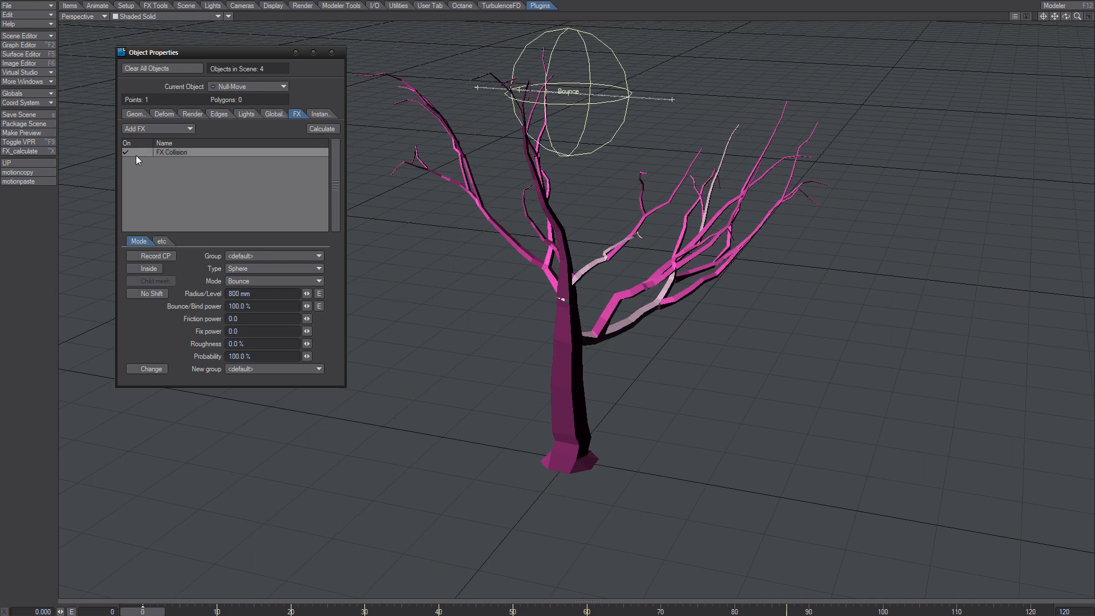
{"action": "left_click", "coordinate": [135, 149]}
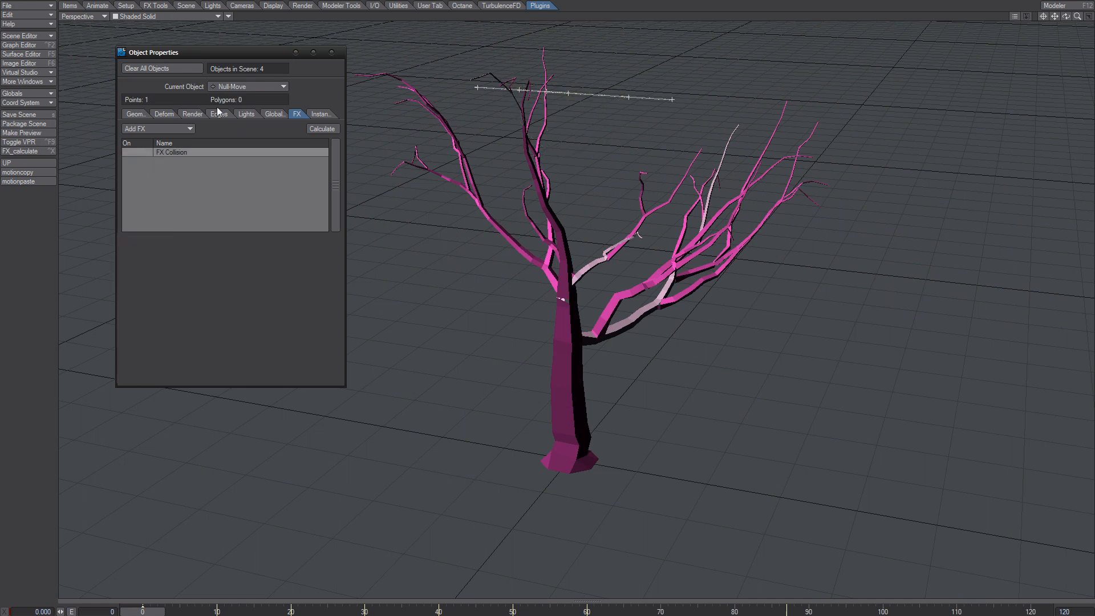
- Enable FX Wind on Null-Wind and examine the Reference Object choices of the turbulence texture on its Power
{"action": "left_click", "coordinate": [228, 85]}
{"action": "left_click", "coordinate": [224, 95]}
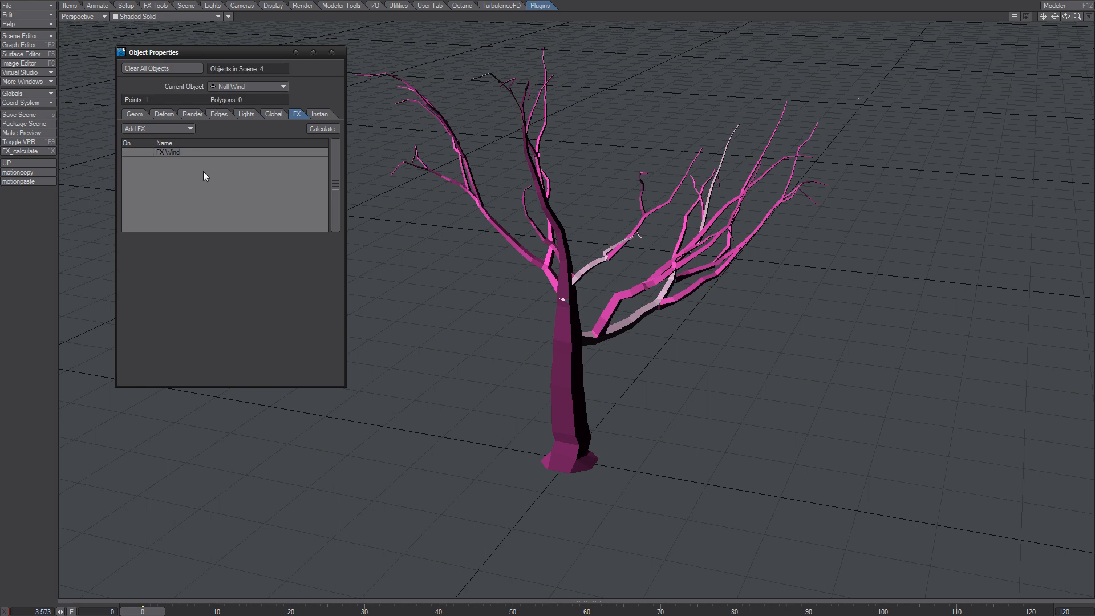
{"action": "left_click", "coordinate": [139, 153]}
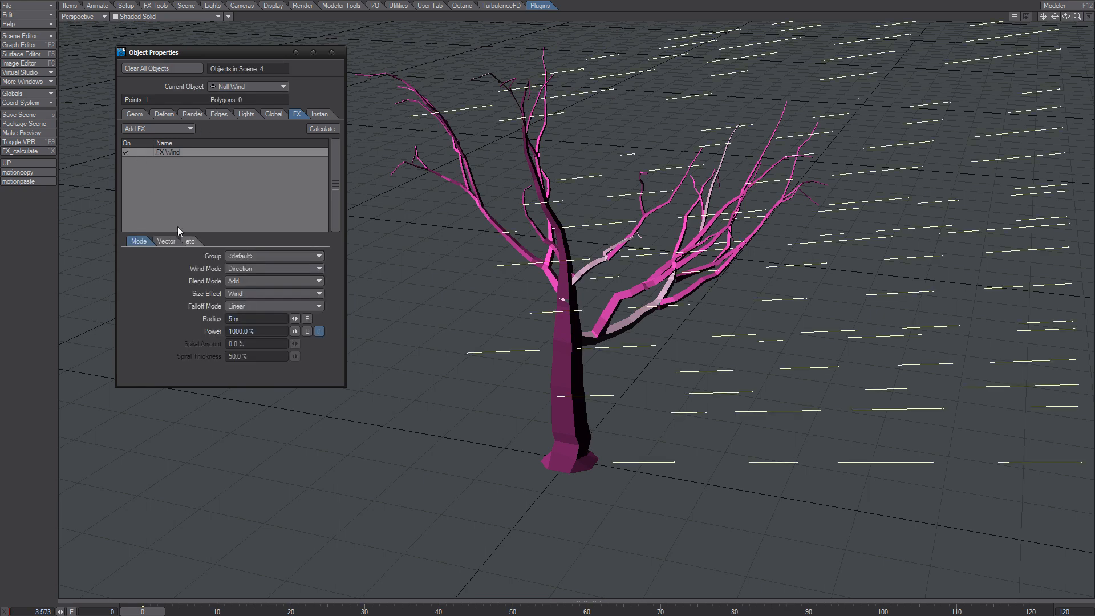
{"action": "left_click", "coordinate": [319, 331]}
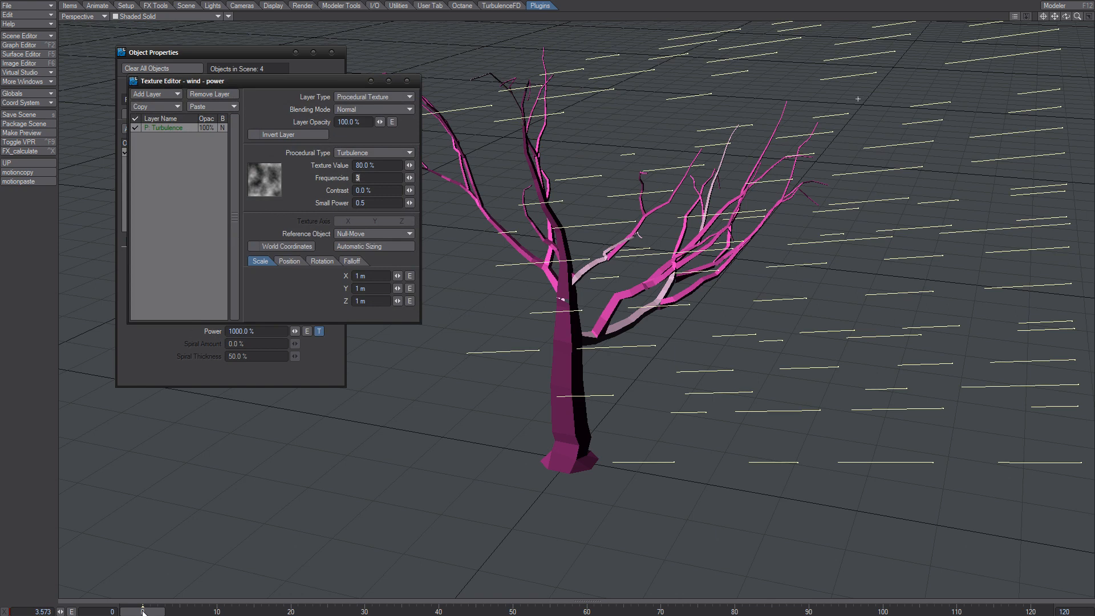
{"action": "mouse_move", "coordinate": [146, 610]}
{"action": "left_mouse_down"}
{"action": "mouse_move", "coordinate": [423, 611]}
{"action": "mouse_move", "coordinate": [142, 611]}
{"action": "left_mouse_up"}
{"action": "left_click", "coordinate": [355, 234]}
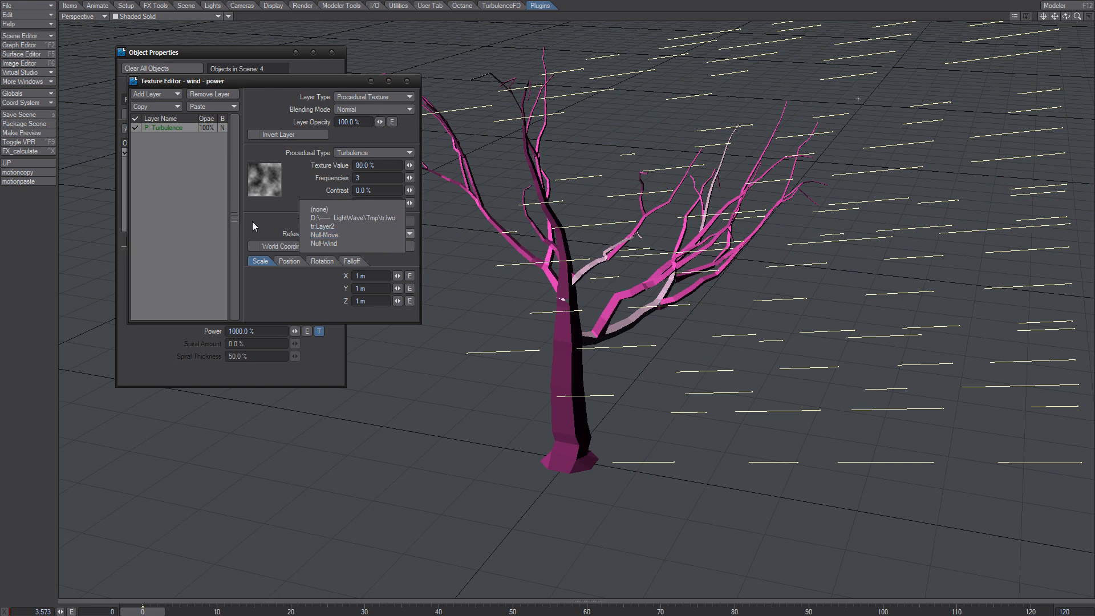
{"action": "left_click", "coordinate": [351, 243]}
{"action": "left_click", "coordinate": [406, 81]}
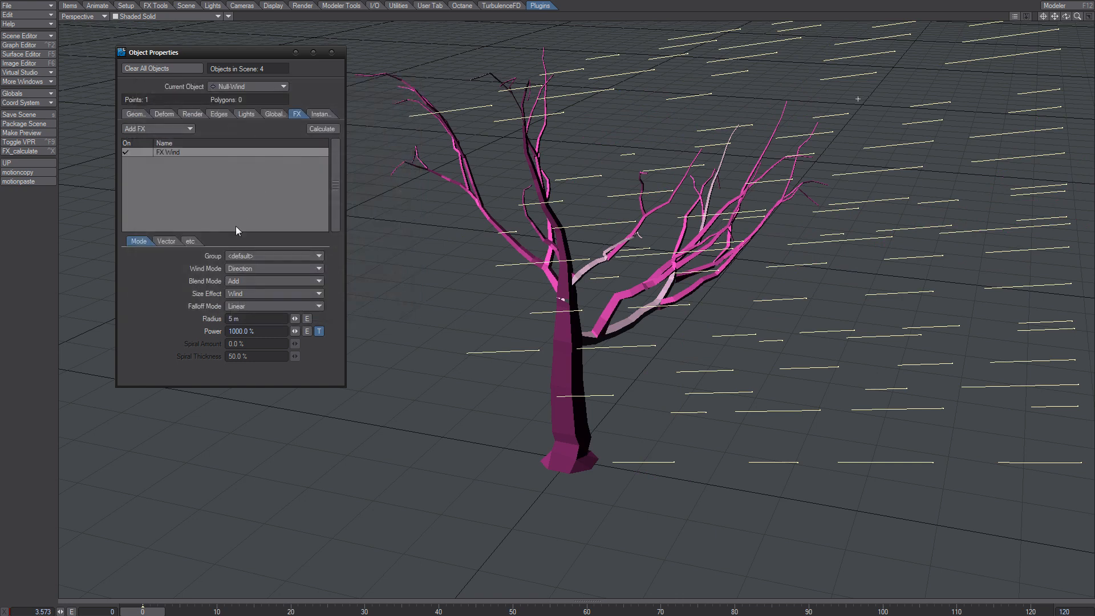
- Look through the effects on Null-Move and tr:Layer2, and disable FX Wind on Null-Wind
{"action": "left_click", "coordinate": [241, 87]}
{"action": "left_click", "coordinate": [242, 77]}
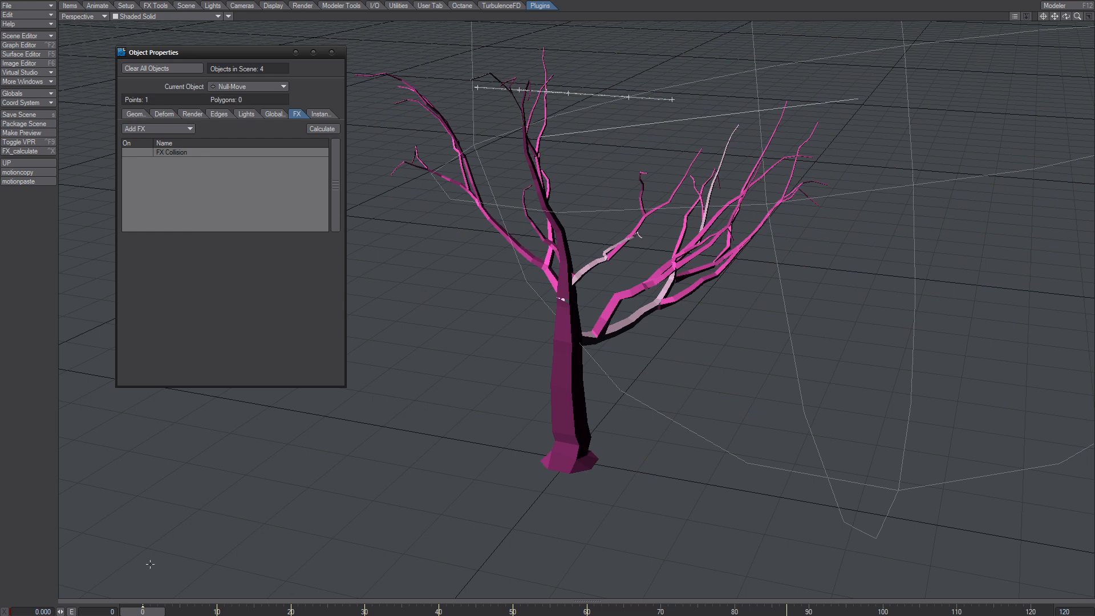
{"action": "mouse_move", "coordinate": [142, 611]}
{"action": "left_mouse_down"}
{"action": "mouse_move", "coordinate": [350, 611]}
{"action": "mouse_move", "coordinate": [143, 611]}
{"action": "left_mouse_up"}
{"action": "left_click", "coordinate": [246, 84]}
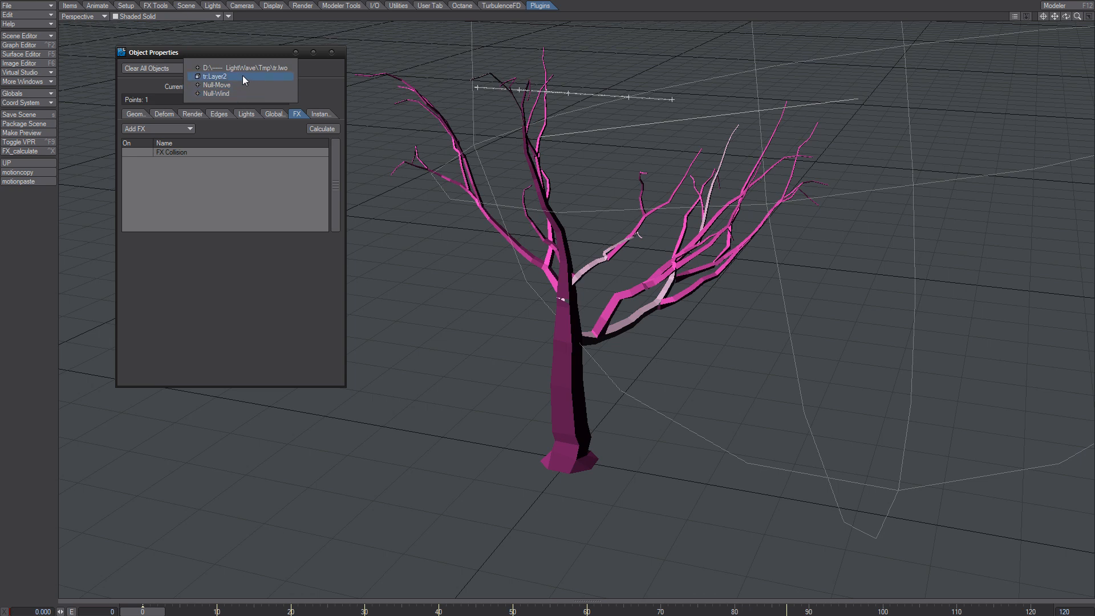
{"action": "left_click", "coordinate": [242, 76]}
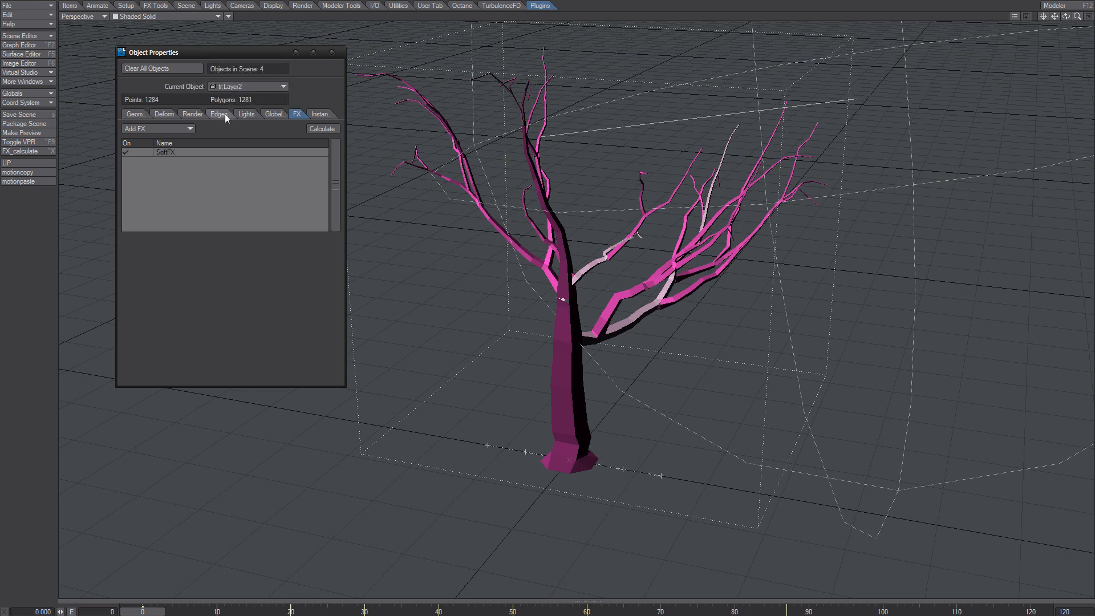
{"action": "left_click", "coordinate": [228, 84]}
{"action": "left_click", "coordinate": [221, 94]}
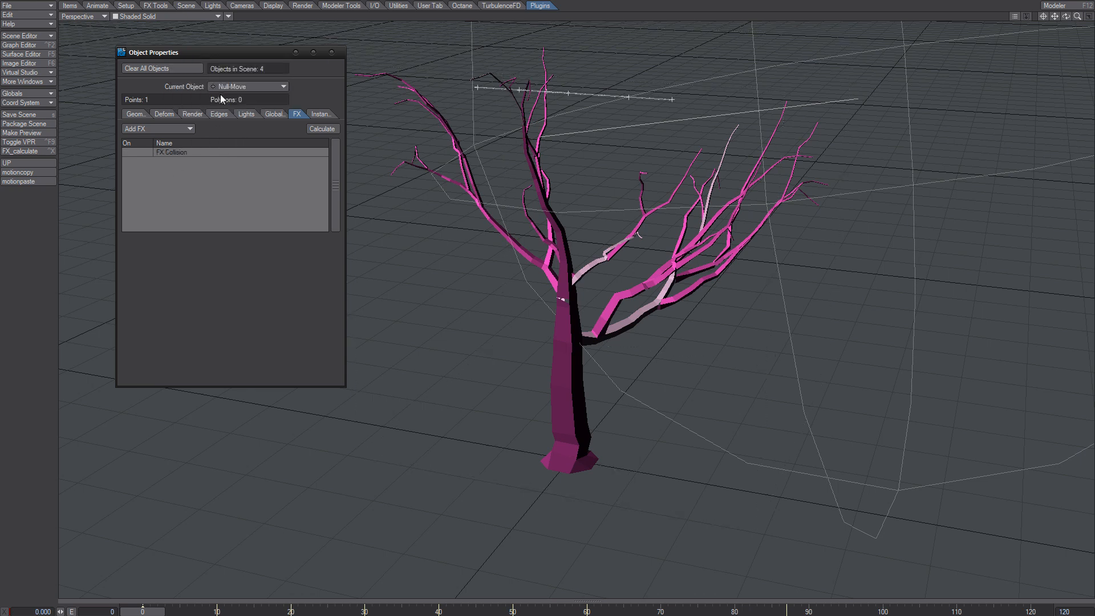
{"action": "left_click", "coordinate": [235, 84]}
{"action": "left_click", "coordinate": [234, 92]}
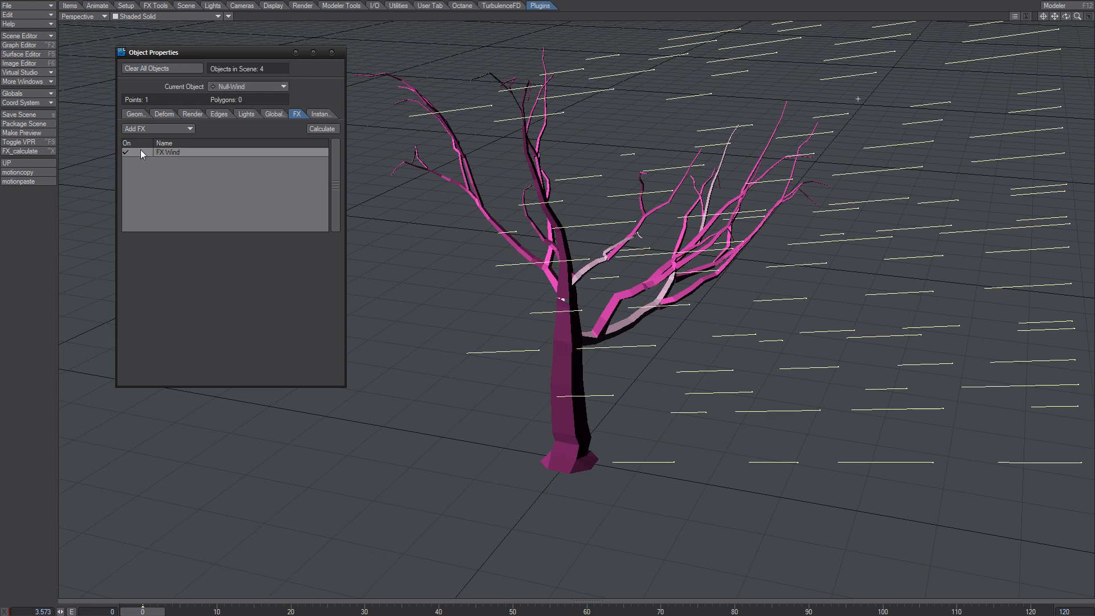
- Set the SoftFX Exclusive Collision of tr:Layer2 to <none> and recalculate the dynamics
{"action": "left_click", "coordinate": [232, 87]}
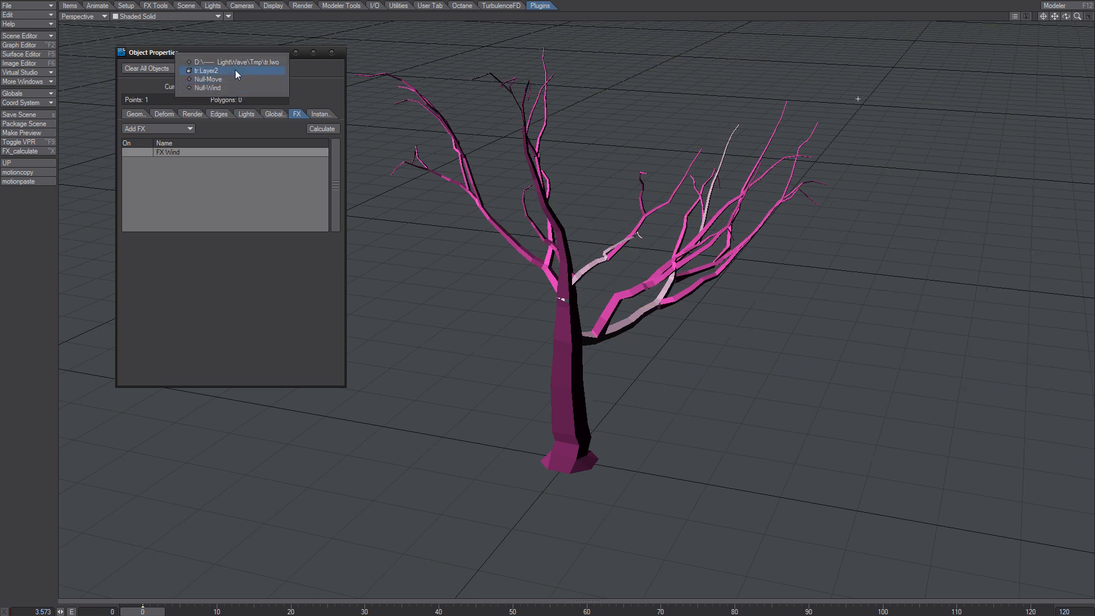
{"action": "left_click", "coordinate": [235, 67]}
{"action": "left_click", "coordinate": [171, 152]}
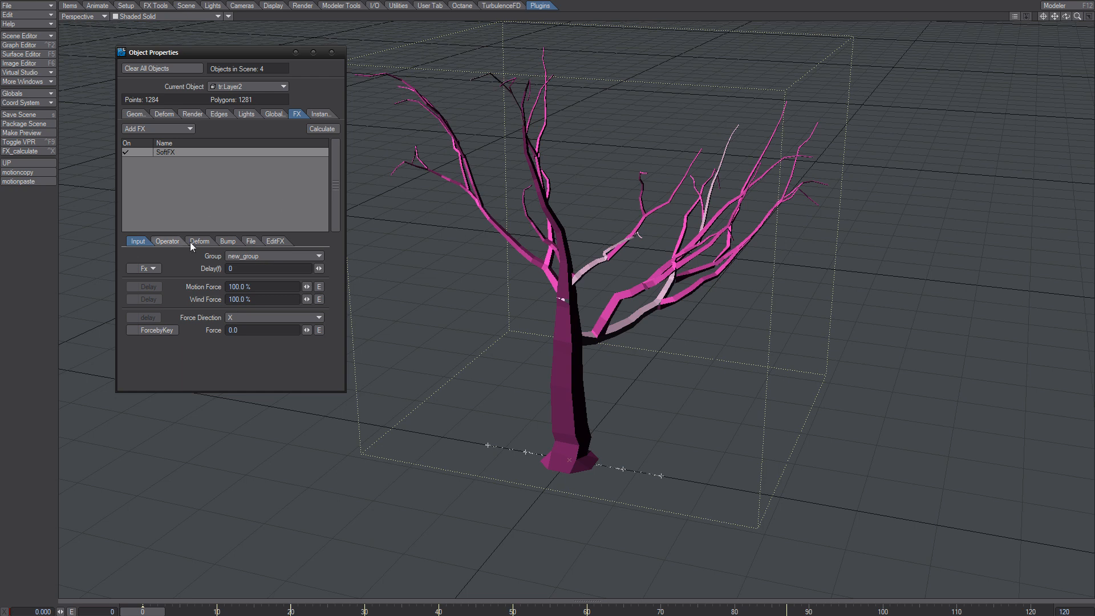
{"action": "left_click", "coordinate": [170, 242]}
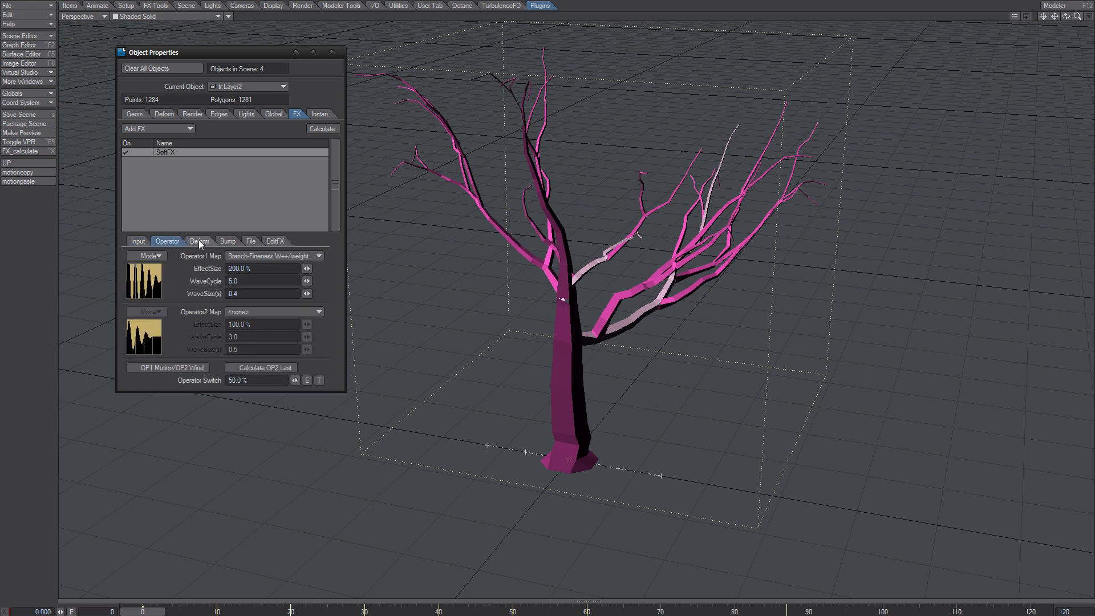
{"action": "left_click", "coordinate": [199, 243]}
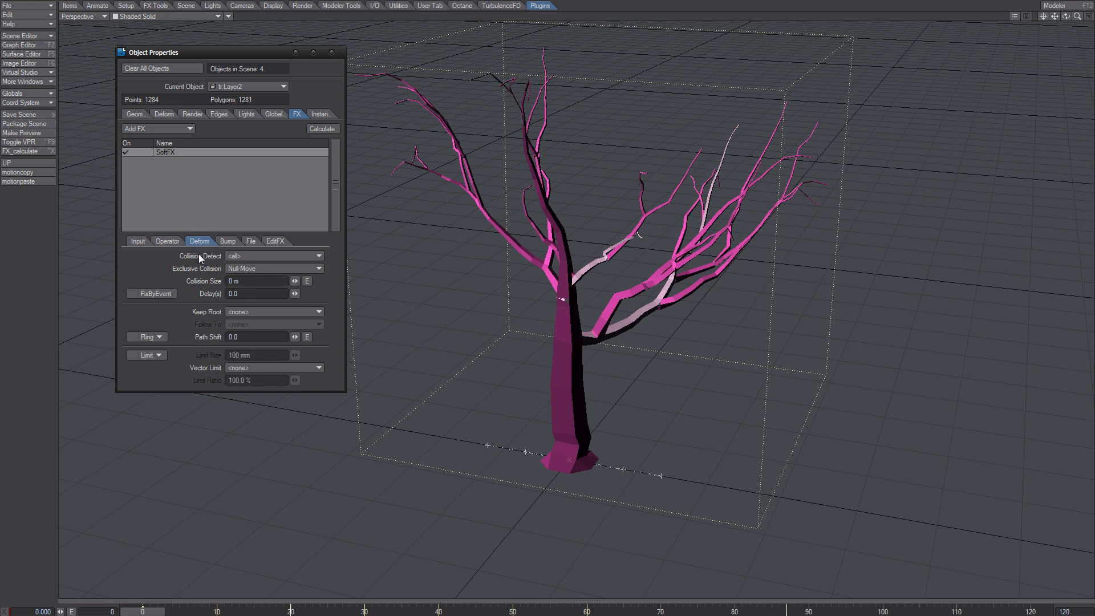
{"action": "left_click", "coordinate": [243, 270]}
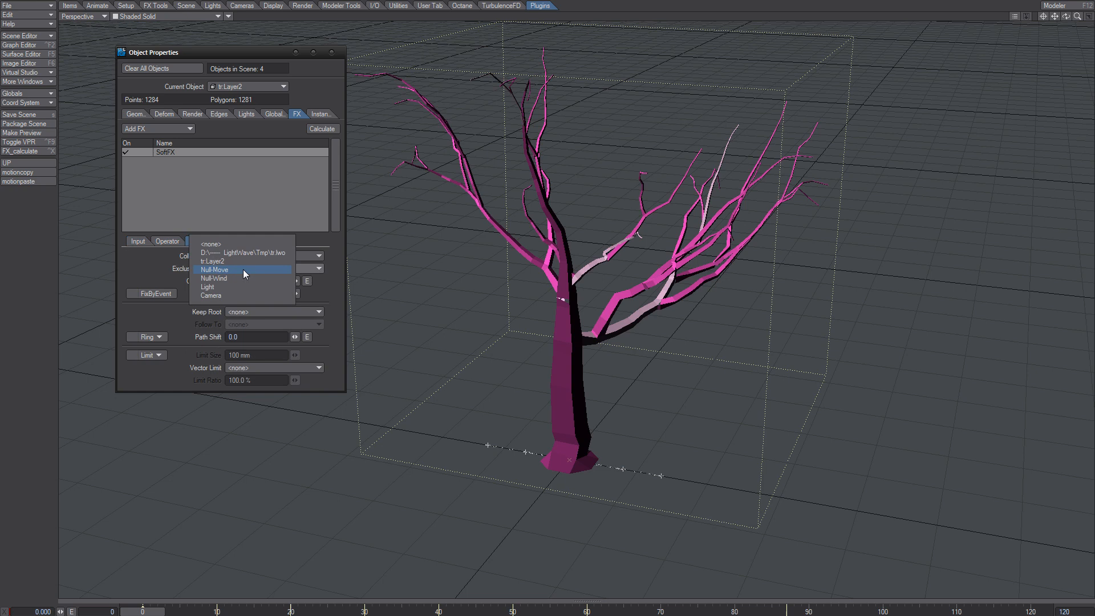
{"action": "left_click", "coordinate": [170, 272]}
{"action": "left_click", "coordinate": [250, 269]}
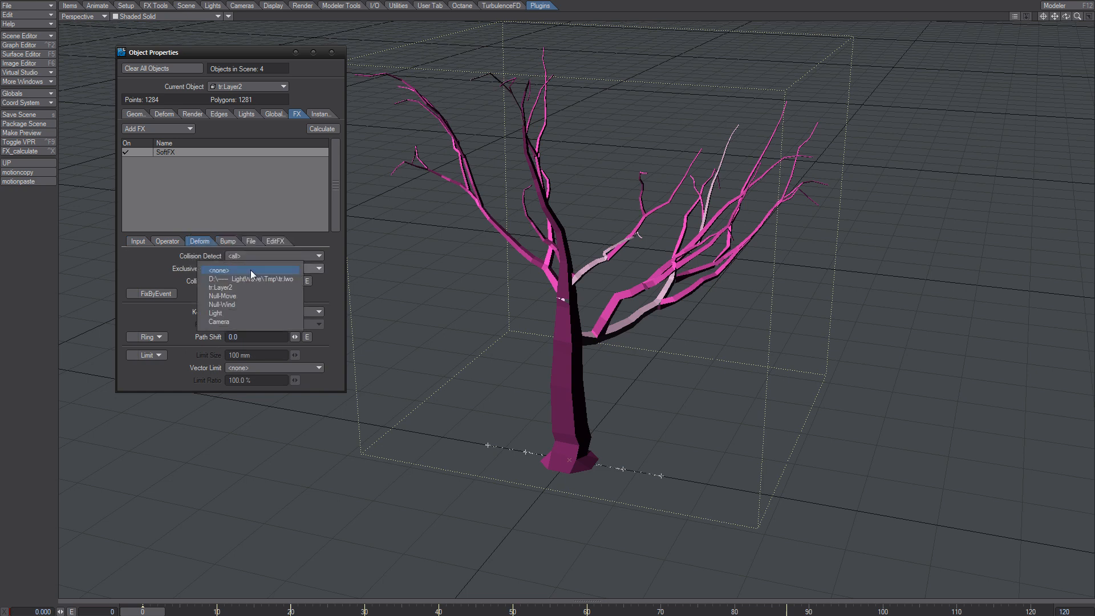
{"action": "left_click", "coordinate": [251, 269]}
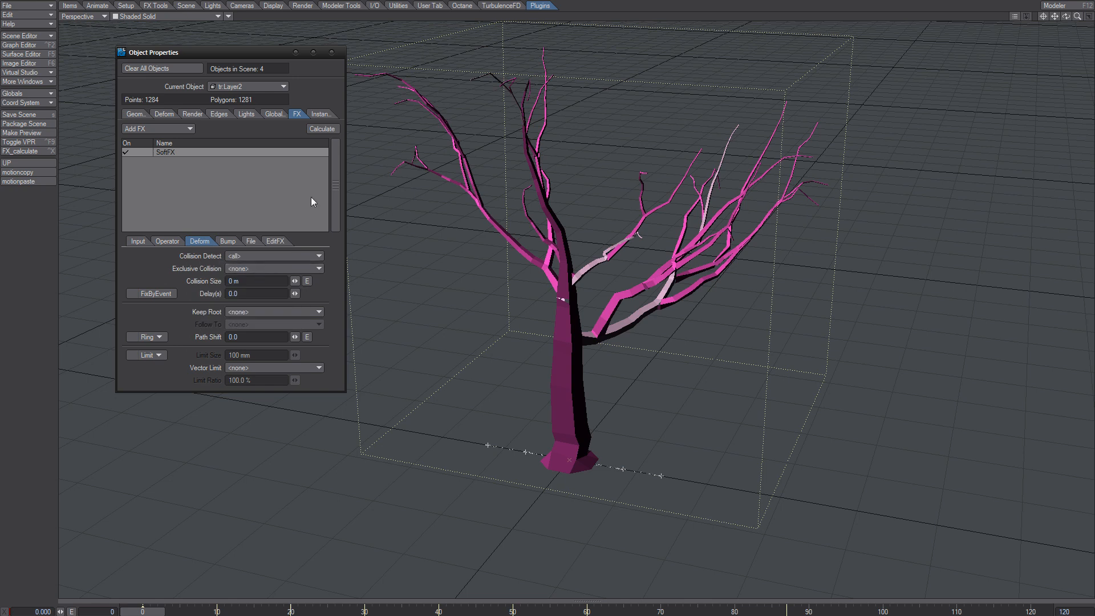
{"action": "left_click", "coordinate": [322, 129]}
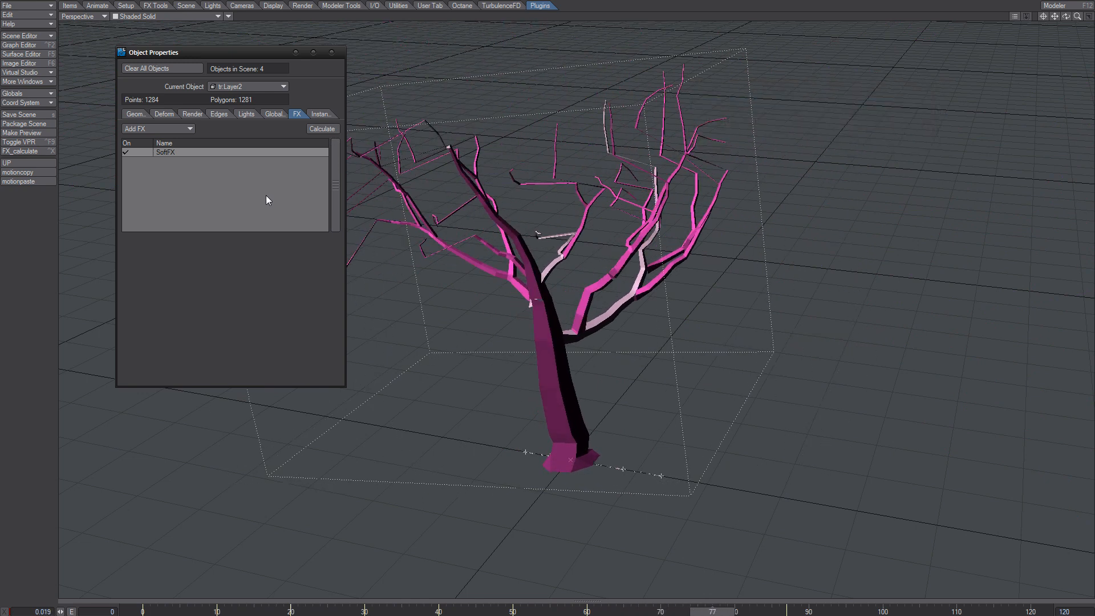
- Keep the SoftFX Collision Detect of tr:Layer2 on <all> and set Exclusive Collision to Null-Move
{"action": "left_click", "coordinate": [211, 152]}
{"action": "left_click", "coordinate": [199, 242]}
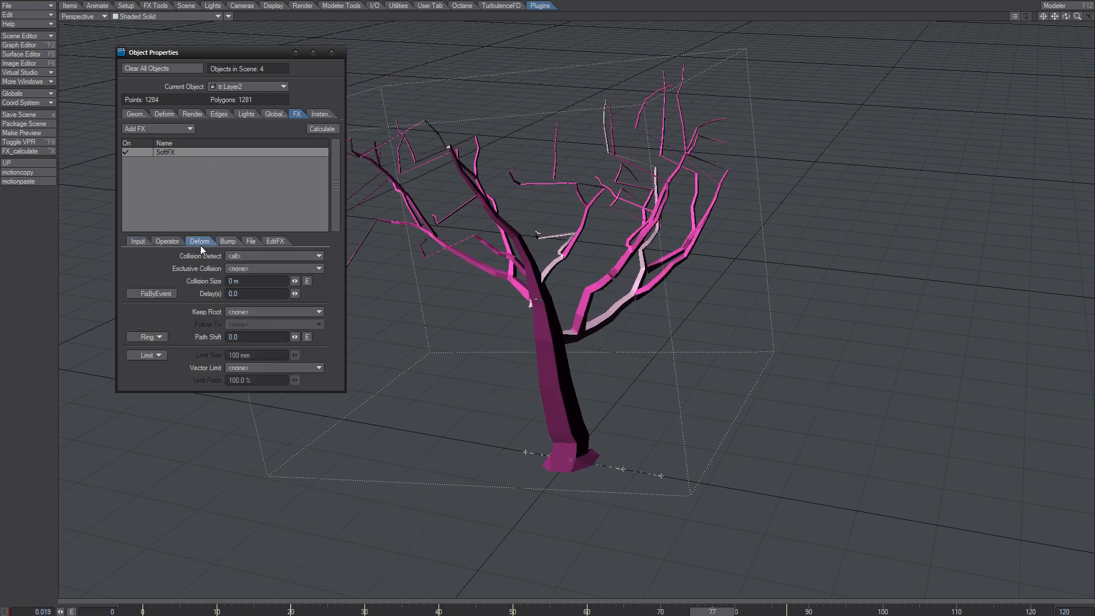
{"action": "left_click", "coordinate": [238, 256]}
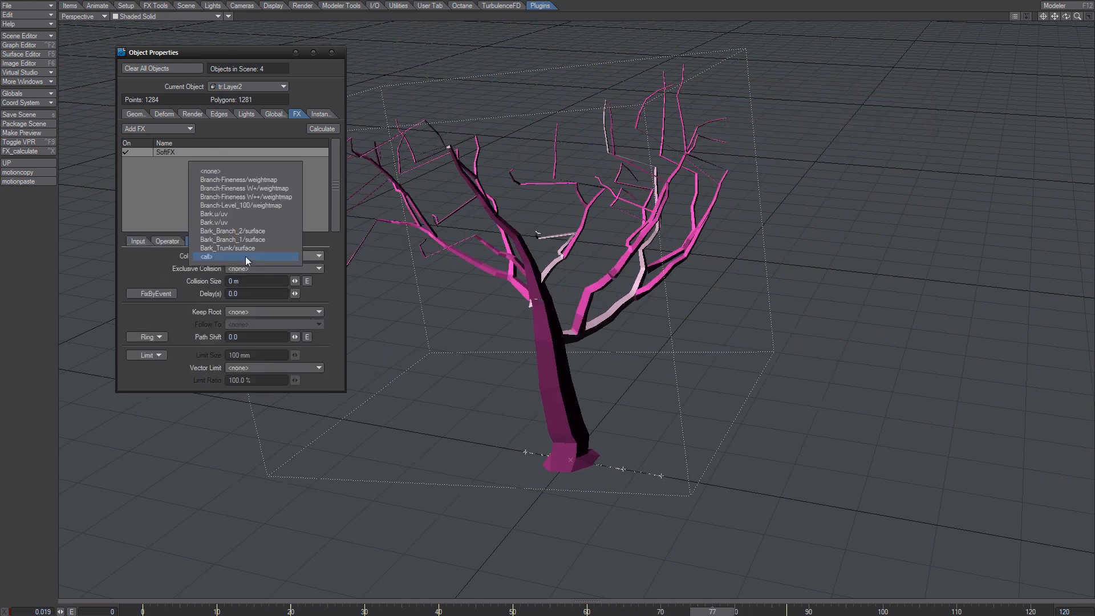
{"action": "left_click", "coordinate": [245, 256]}
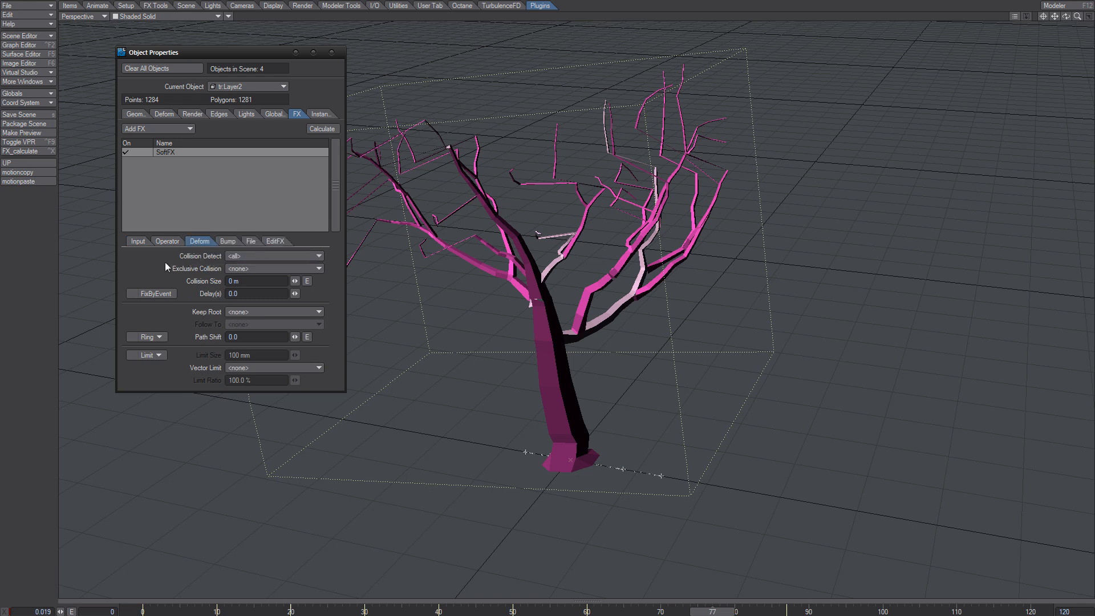
{"action": "left_click", "coordinate": [247, 268]}
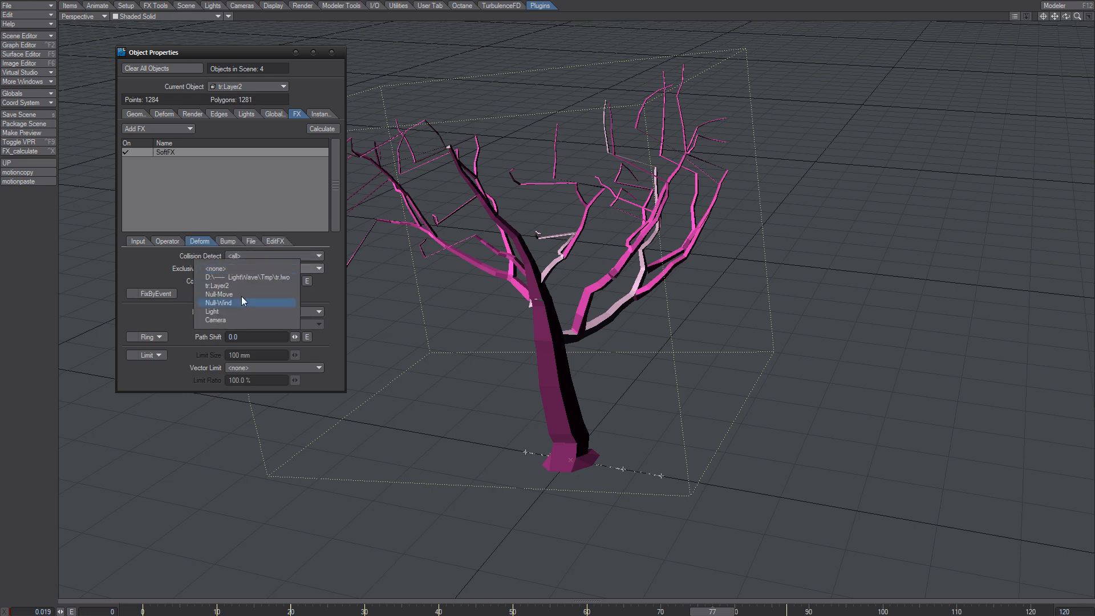
{"action": "left_click", "coordinate": [241, 294]}
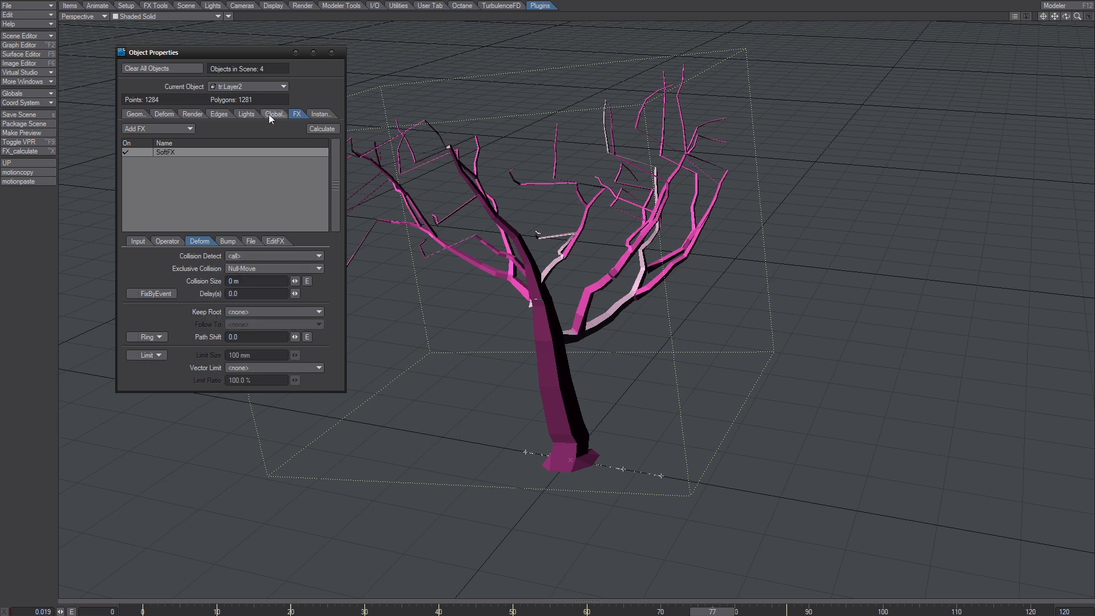
{"action": "left_click", "coordinate": [243, 86]}
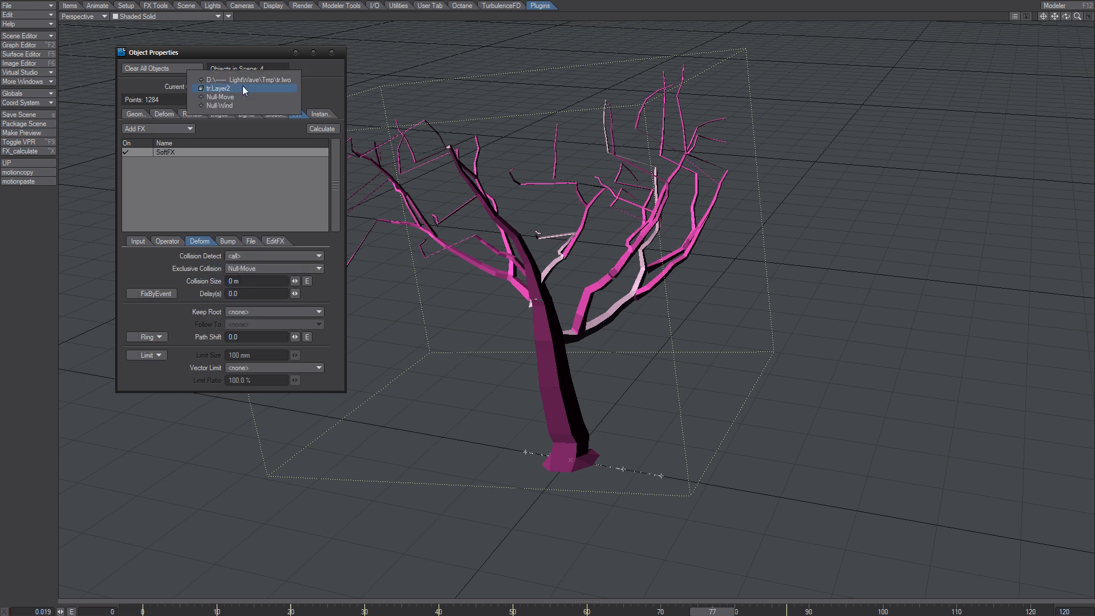
{"action": "left_click", "coordinate": [212, 217]}
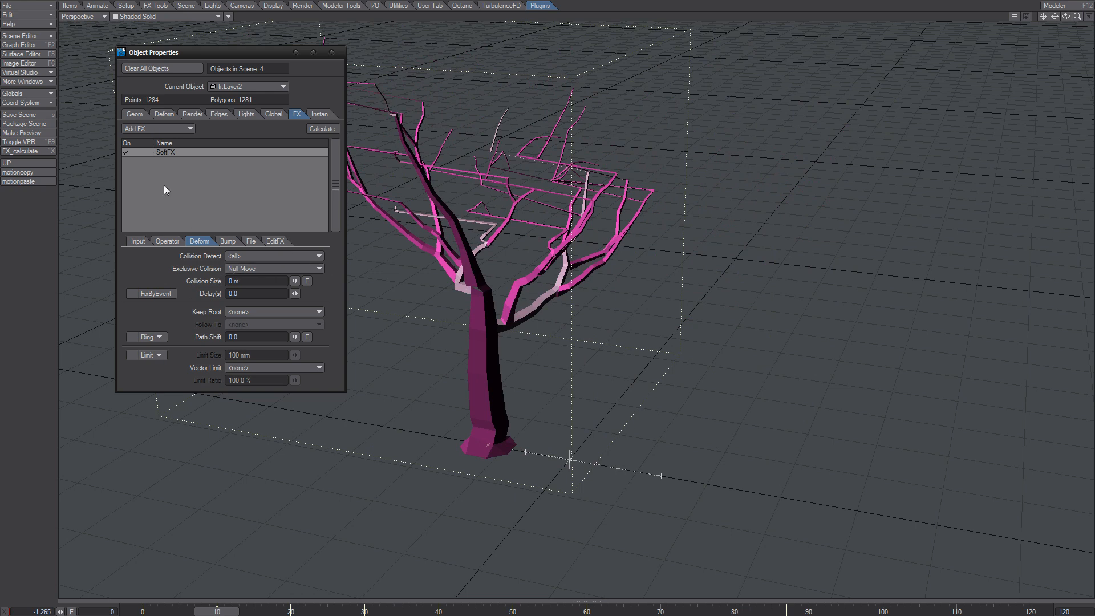
- Disable SoftFX on tr:Layer2, shift the tree along X at frame 10, and move it to about 311 mm at frame 20
{"action": "left_click", "coordinate": [126, 152]}
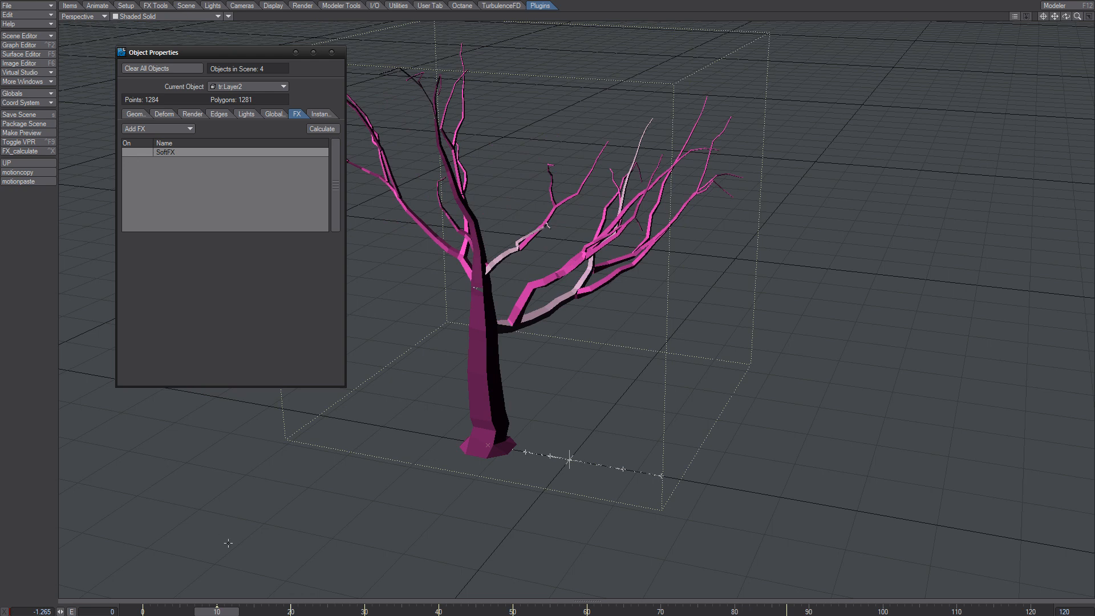
{"action": "key", "text": "t"}
{"action": "left_click_drag", "start_coordinate": [520, 453], "coordinate": [576, 463]}
{"action": "left_click", "coordinate": [284, 611]}
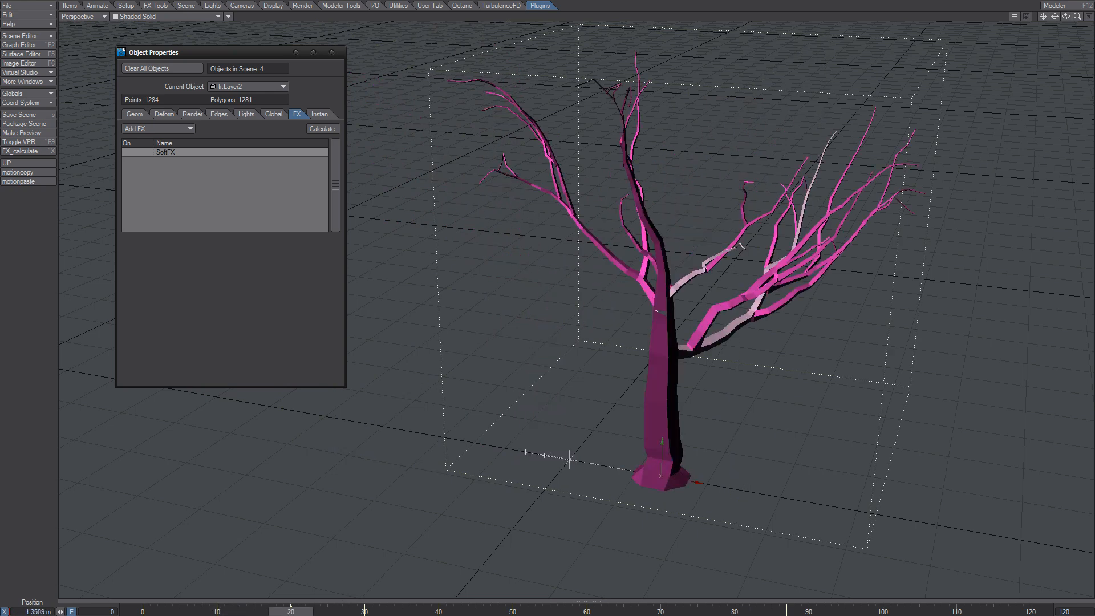
{"action": "left_click", "coordinate": [291, 611]}
{"action": "left_click_drag", "start_coordinate": [569, 458], "coordinate": [498, 454]}
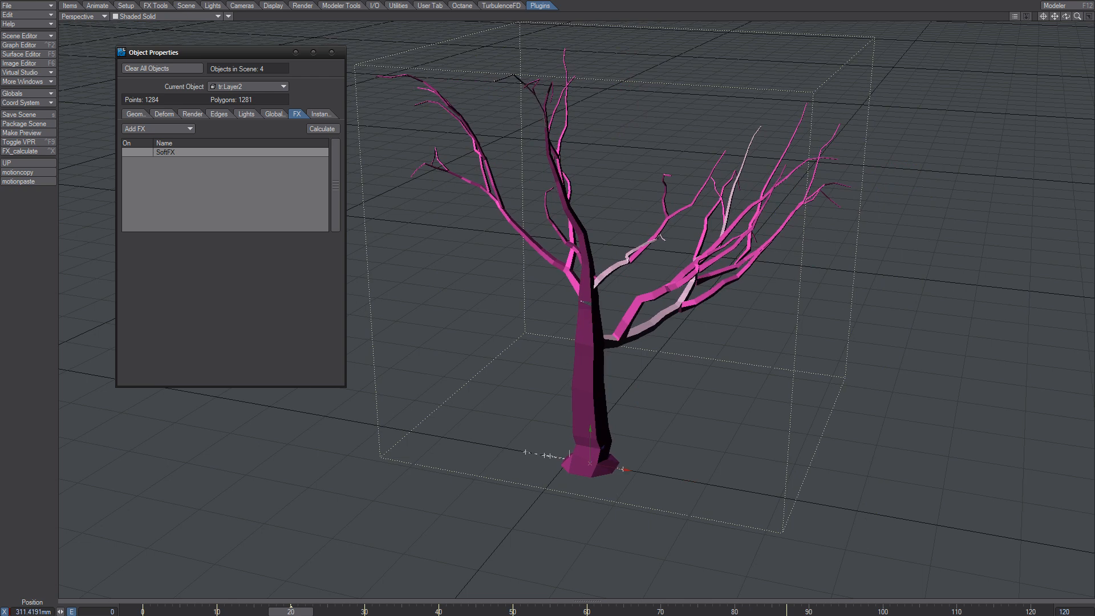
- Move the tree's X position to about -340 mm at frame 30 and about 274 mm at frame 40, and check the frames up to 60
{"action": "left_click", "coordinate": [365, 611]}
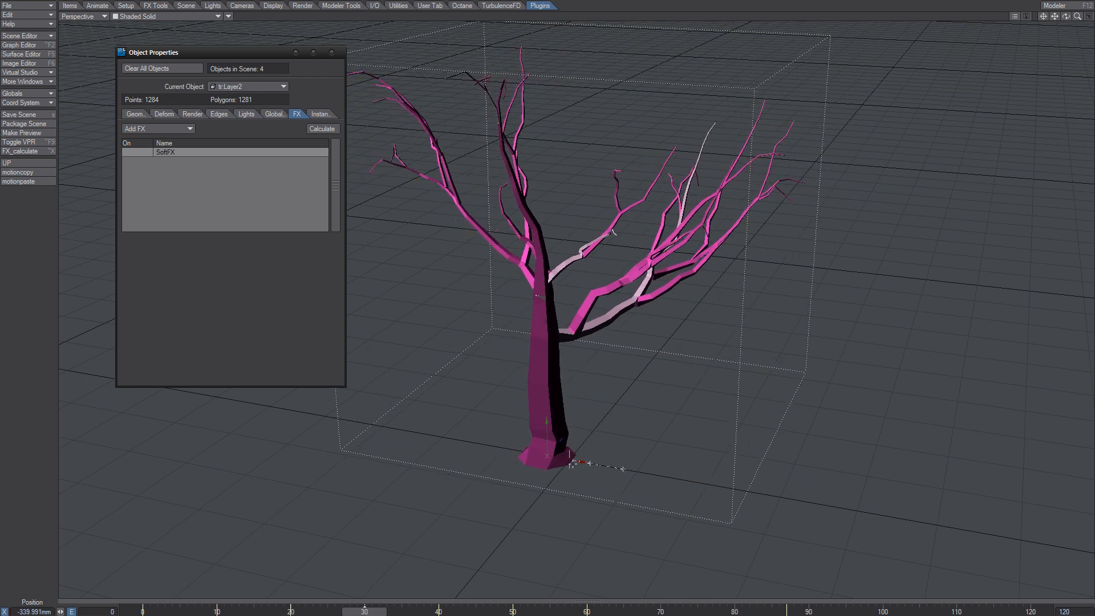
{"action": "left_click", "coordinate": [402, 611]}
{"action": "left_click", "coordinate": [438, 611]}
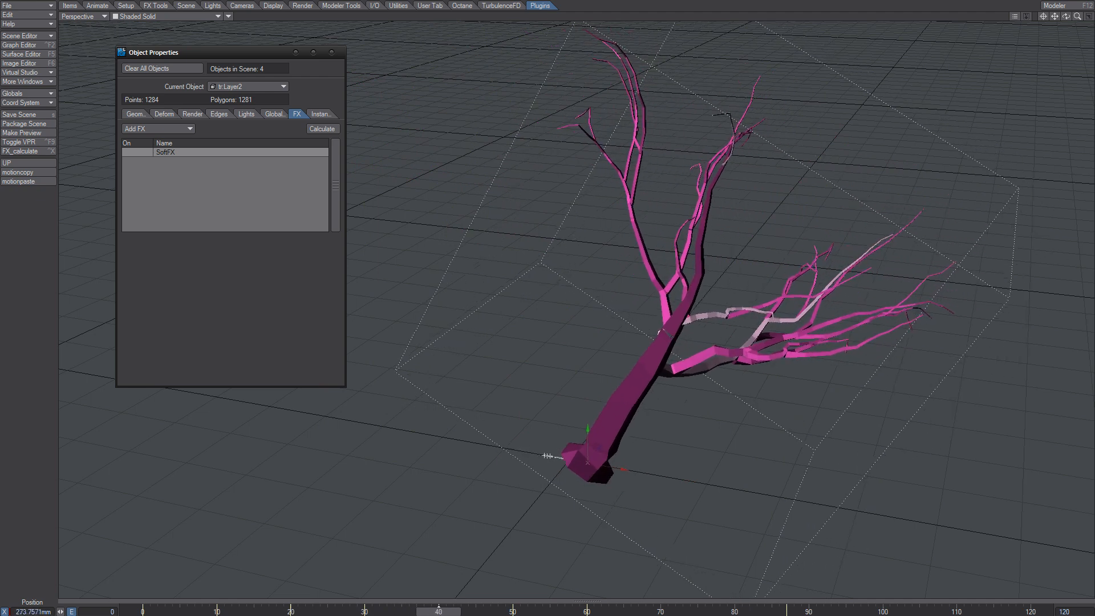
{"action": "left_click", "coordinate": [461, 610]}
{"action": "left_click", "coordinate": [513, 611]}
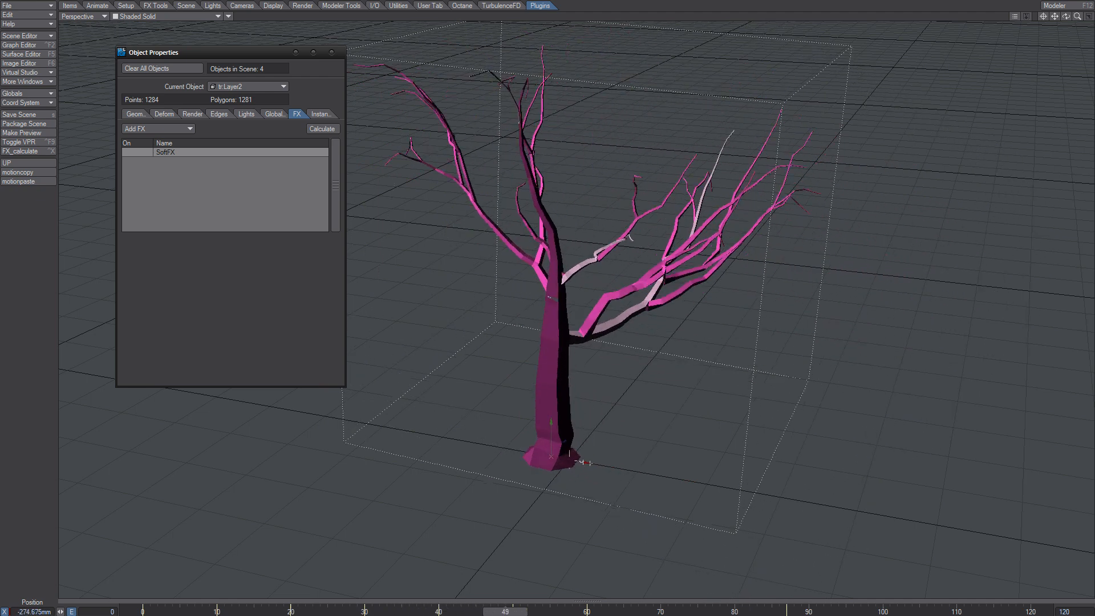
{"action": "left_click", "coordinate": [587, 610]}
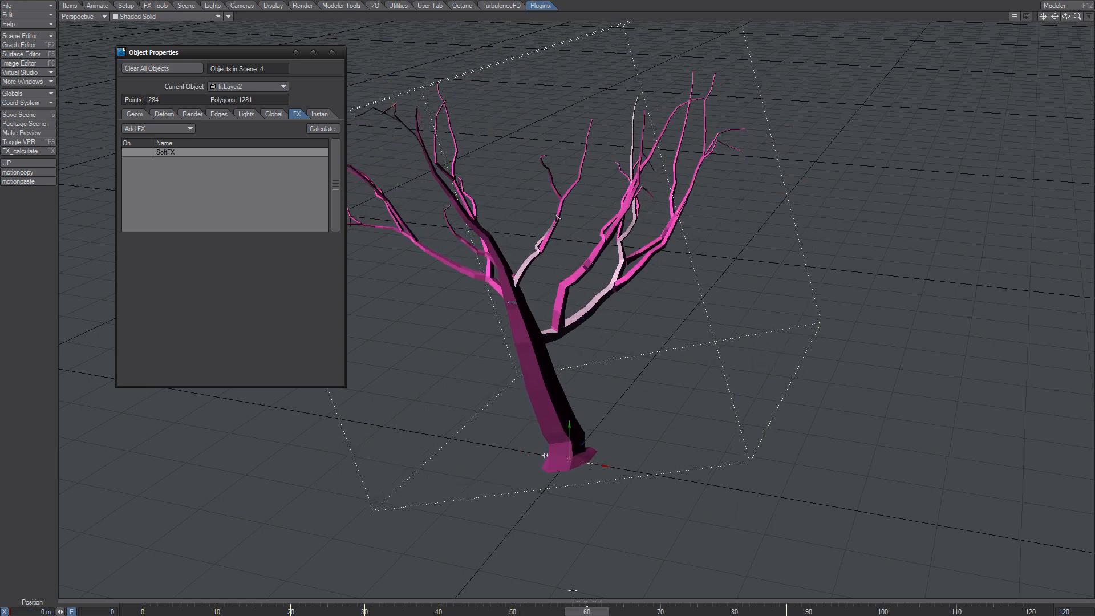
- Reduce the tree's tilt with the Rotate tool at frames 60 and 40, and return to frame 0
{"action": "key", "text": "y"}
{"action": "left_click_drag", "start_coordinate": [582, 576], "coordinate": [438, 613]}
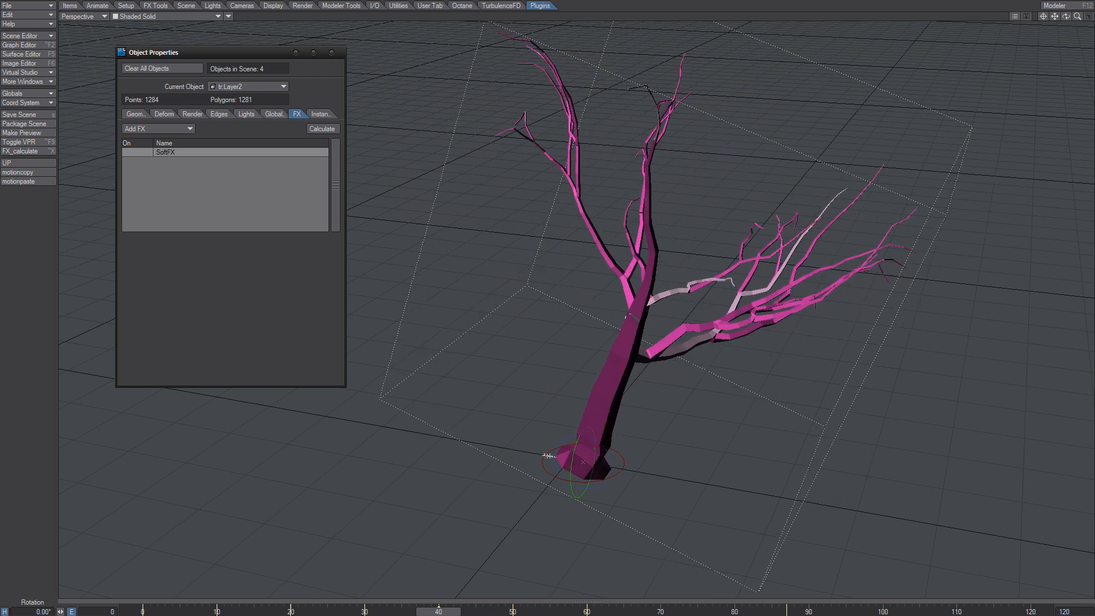
{"action": "left_click_drag", "start_coordinate": [445, 612], "coordinate": [143, 612]}
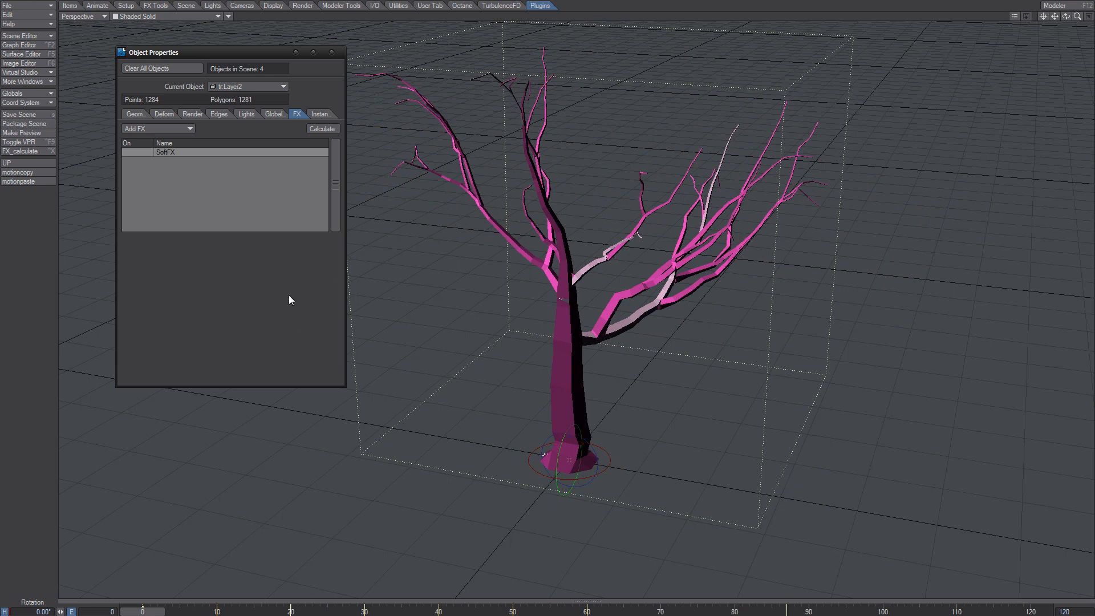
- Switch back to moving, re-enable SoftFX on tr:Layer2 and calculate the dynamics
{"action": "key", "text": "t"}
{"action": "left_click", "coordinate": [140, 155]}
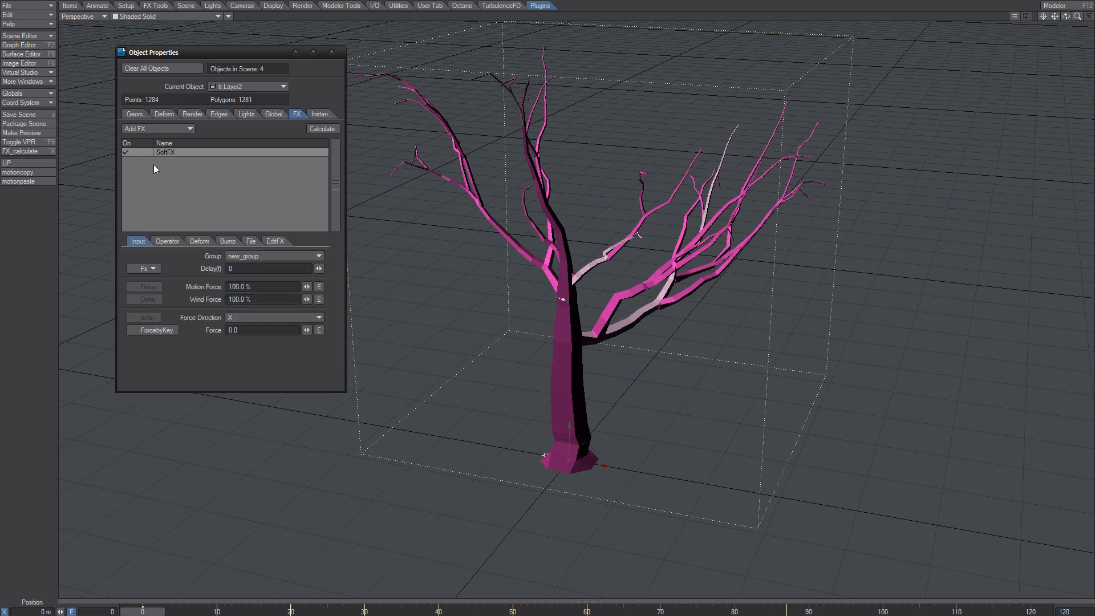
{"action": "left_click", "coordinate": [322, 129]}
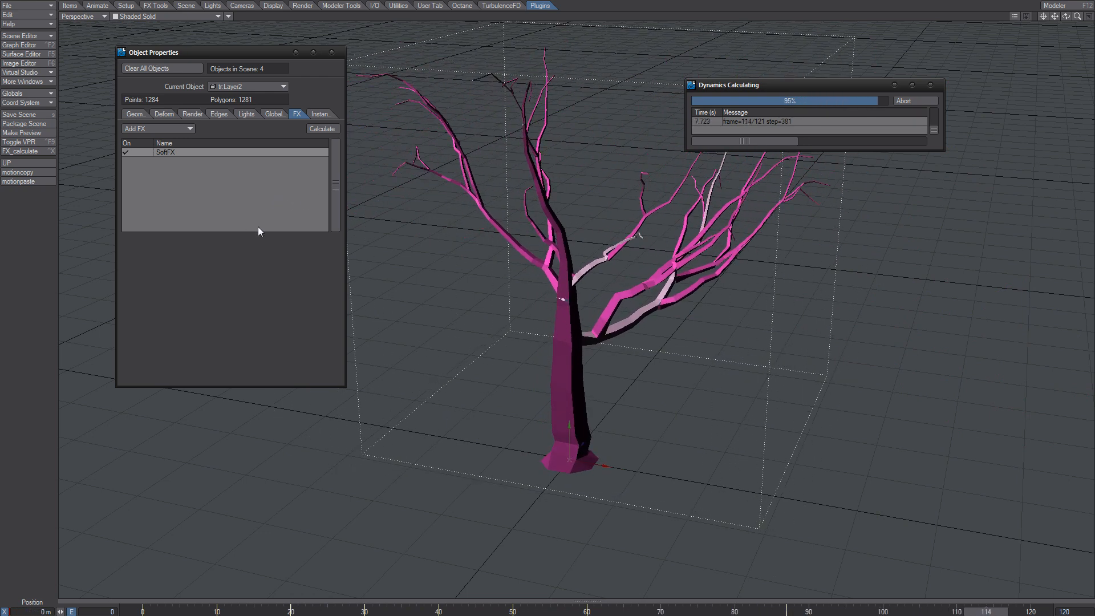
- Set the Operator1 EffectSize of the tree's SoftFX to 100% and recalculate the dynamics
{"action": "left_click", "coordinate": [191, 153]}
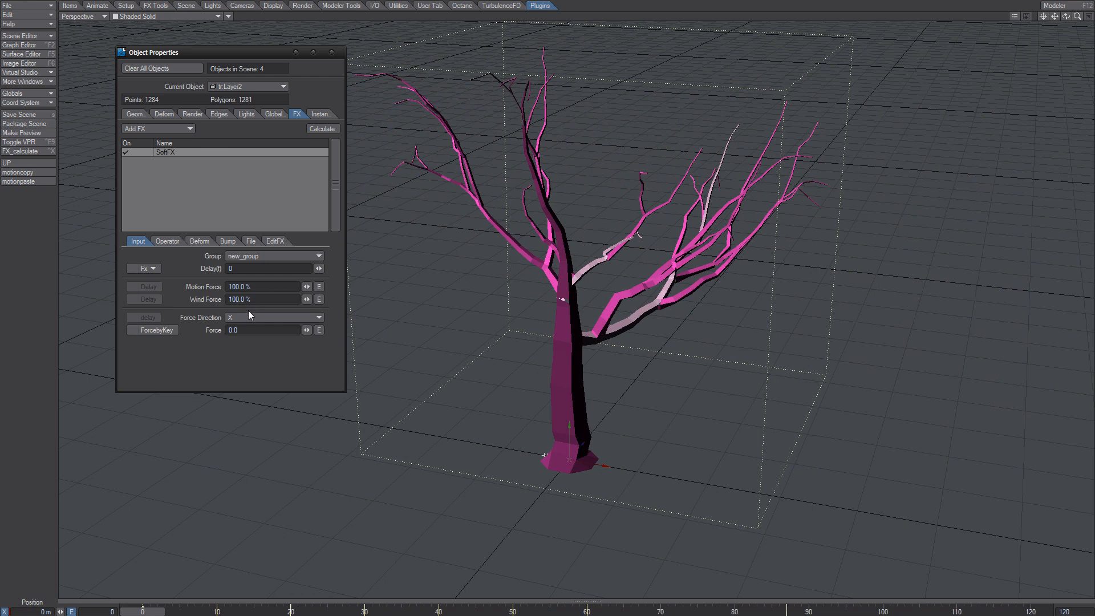
{"action": "left_click", "coordinate": [168, 241]}
{"action": "left_click", "coordinate": [246, 268]}
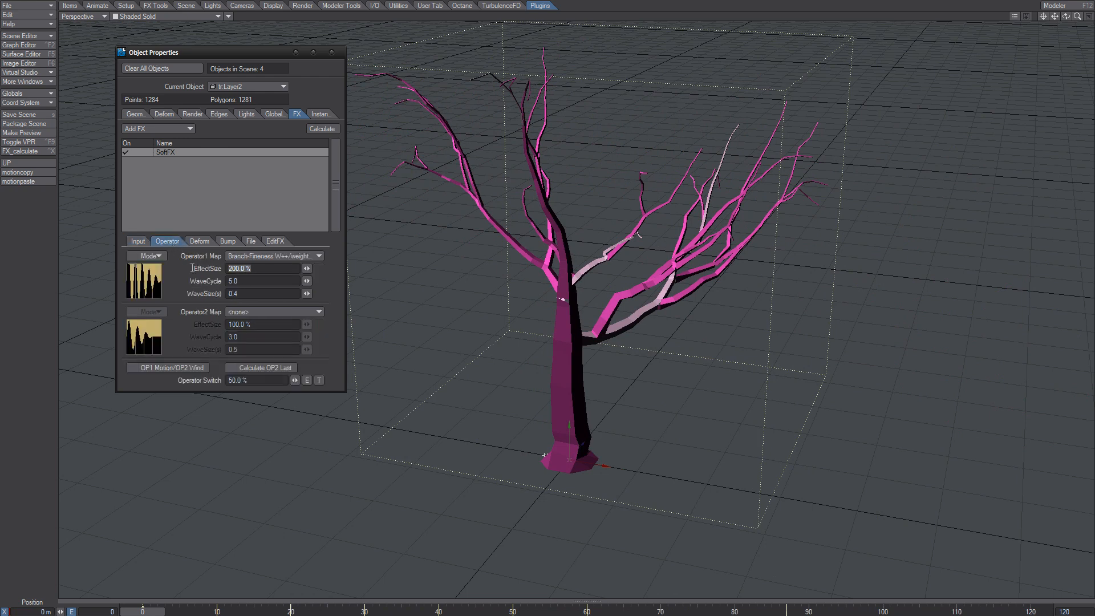
{"action": "type", "text": "100"}
{"action": "key", "text": "Tab"}
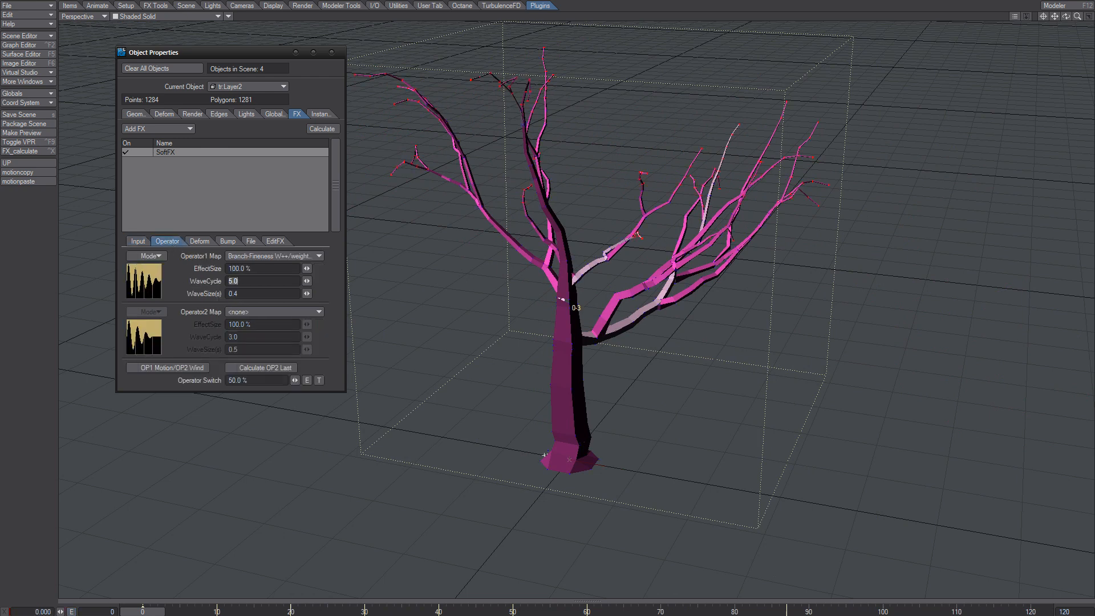
{"action": "left_click", "coordinate": [322, 129]}
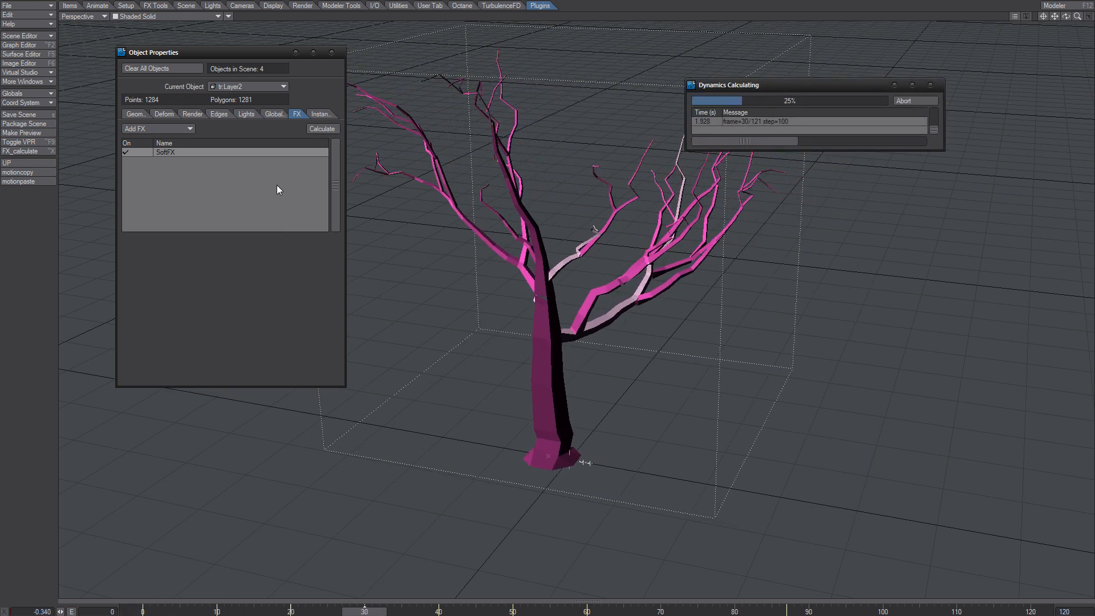
- Calculate the tree's SoftFX dynamics once more, reopen the SoftFX settings and go back to frame 0
{"action": "left_click", "coordinate": [227, 150]}
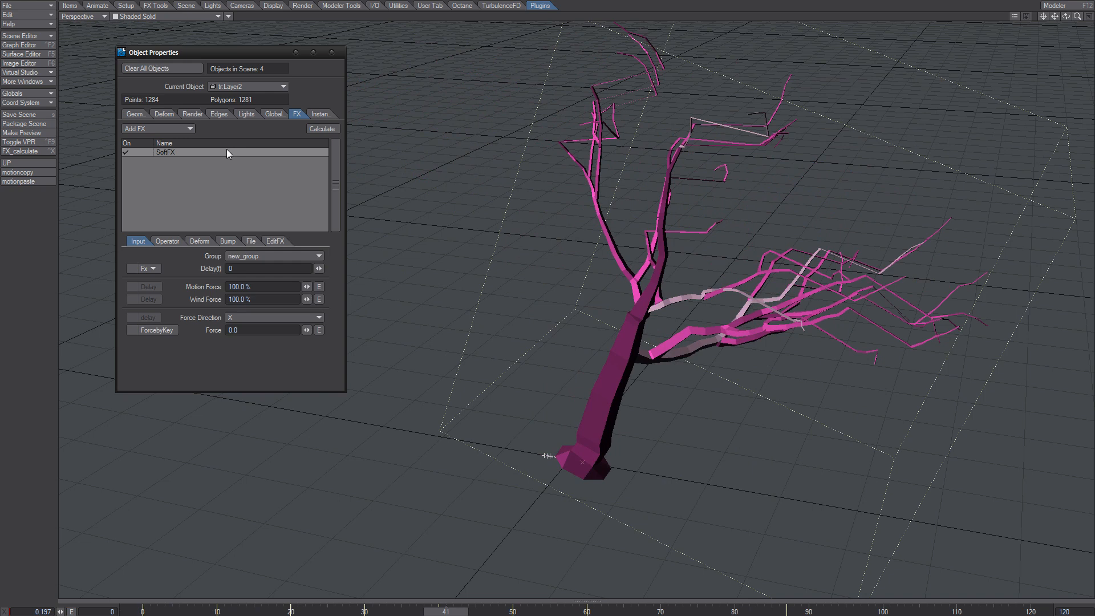
{"action": "left_click", "coordinate": [322, 129]}
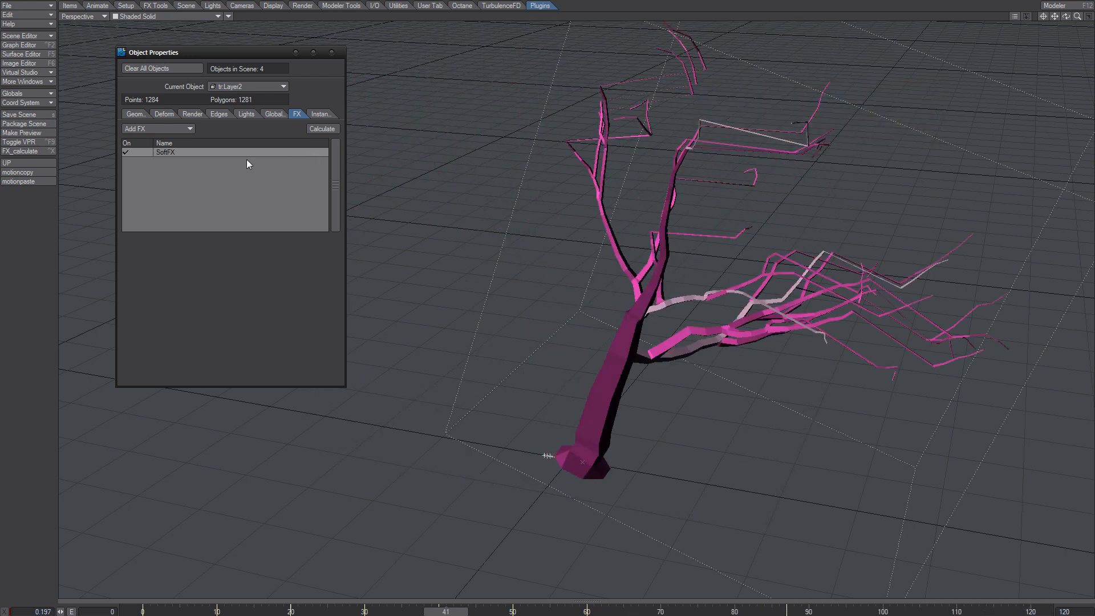
{"action": "left_click", "coordinate": [195, 153]}
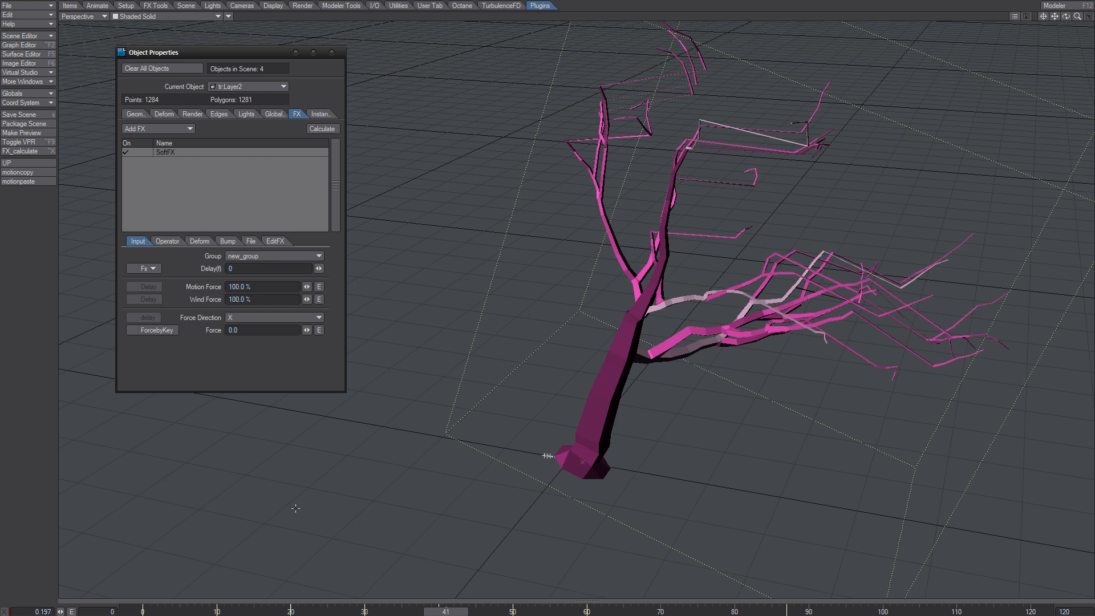
{"action": "left_click_drag", "start_coordinate": [160, 608], "coordinate": [144, 608]}
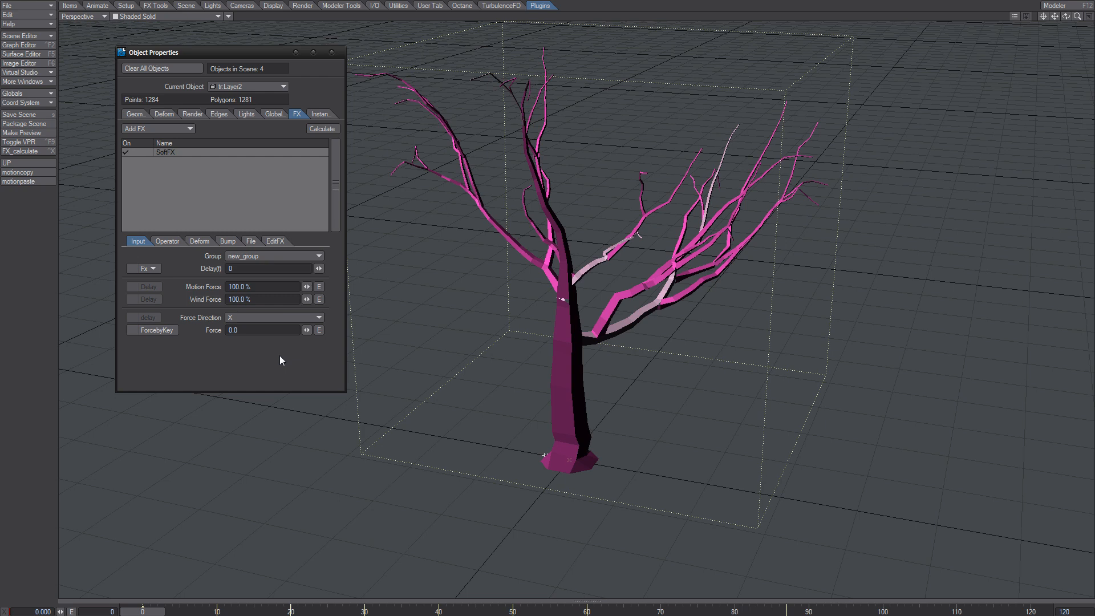
{"action": "left_click", "coordinate": [231, 86]}
{"action": "left_click", "coordinate": [217, 101]}
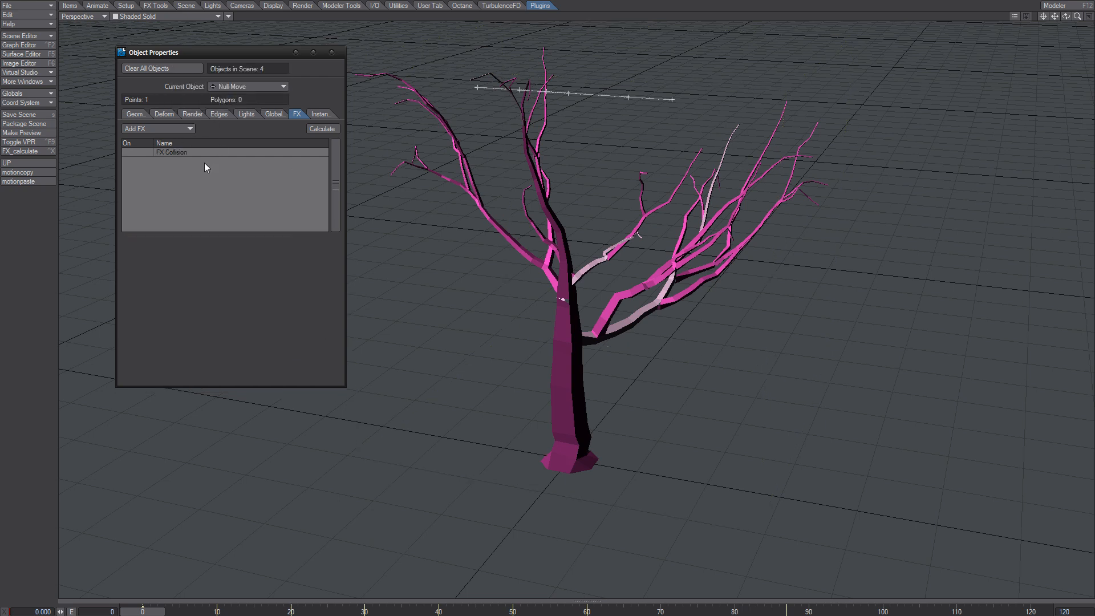
{"action": "left_click", "coordinate": [134, 153]}
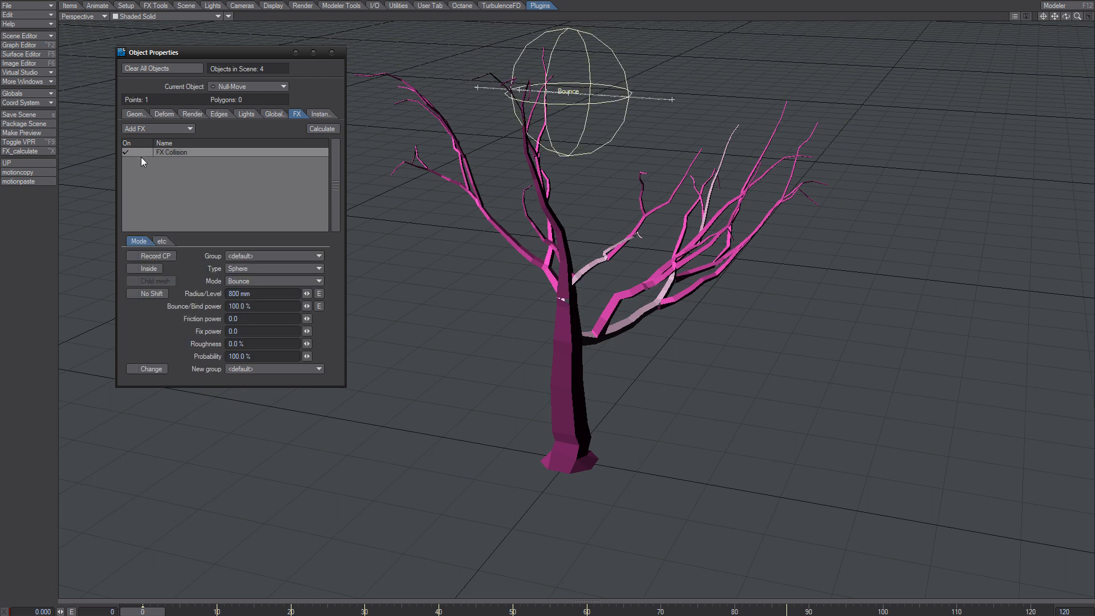
{"action": "left_click", "coordinate": [141, 153]}
- Enable the FX Wind effect on Null-Wind and return to the tr:Layer2 object
{"action": "left_click", "coordinate": [247, 85]}
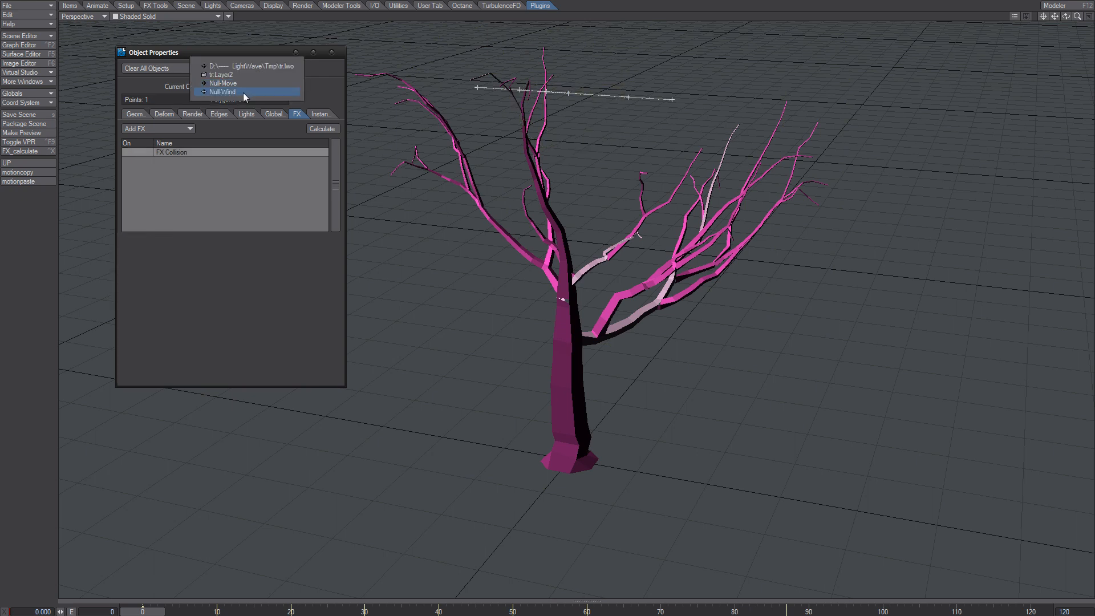
{"action": "left_click", "coordinate": [243, 92]}
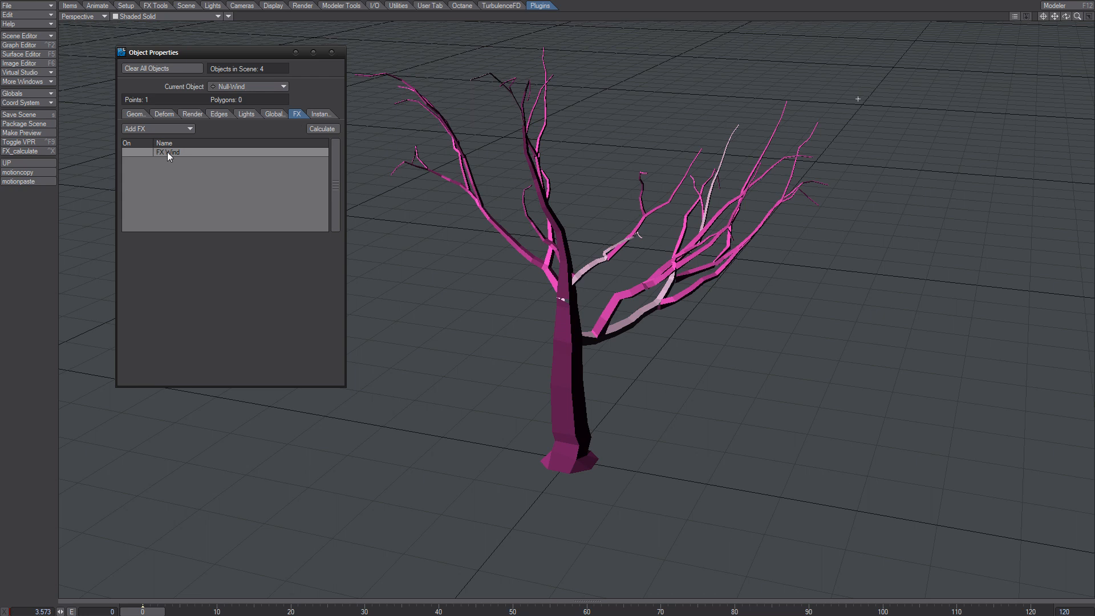
{"action": "left_click", "coordinate": [142, 153]}
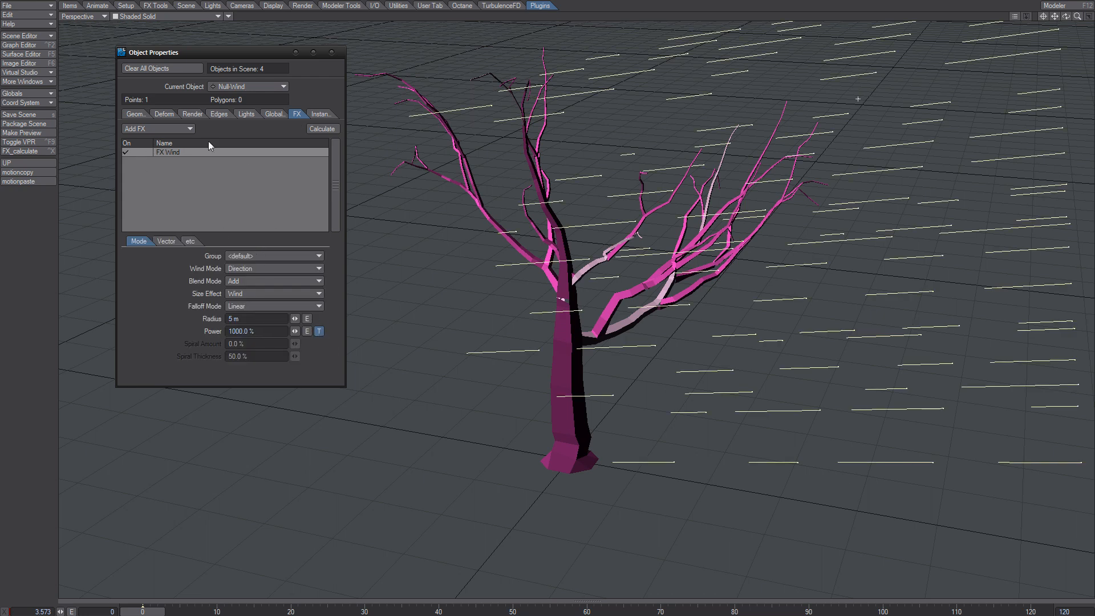
{"action": "left_click", "coordinate": [234, 87]}
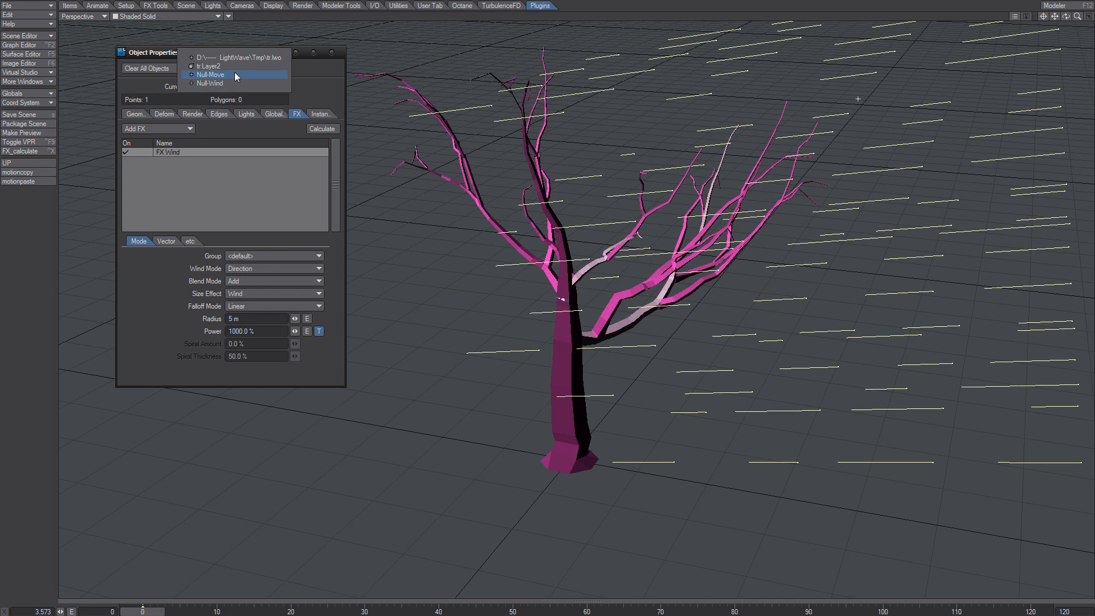
{"action": "left_click", "coordinate": [233, 65]}
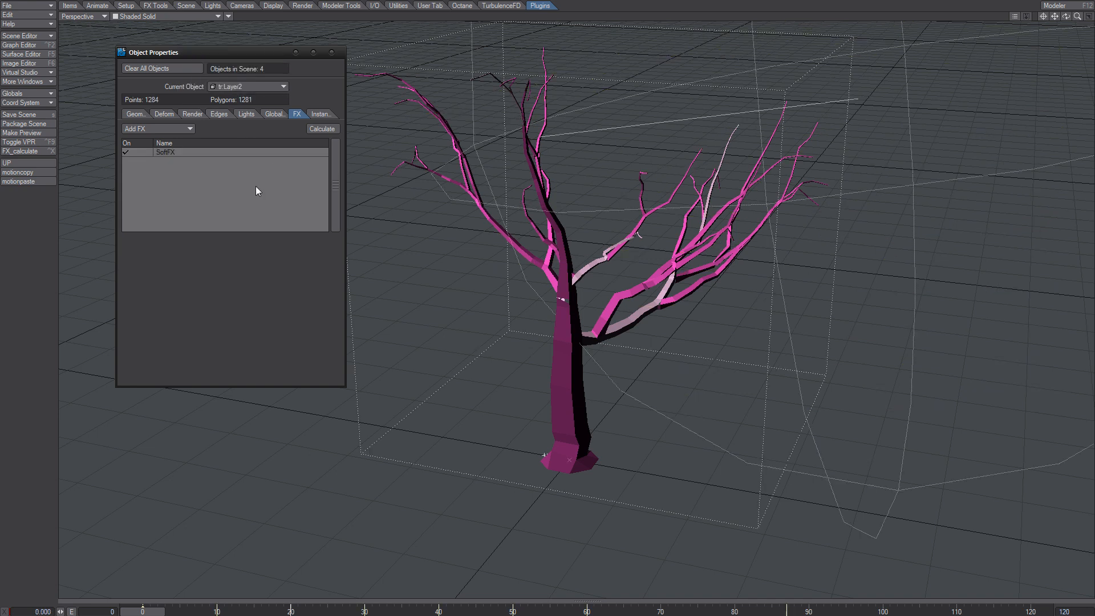
- Delete tr:Layer2's keyframes after frame 0 on all position, rotation and scale channels in the Graph Editor
{"action": "key", "text": "ctrl+F1"}
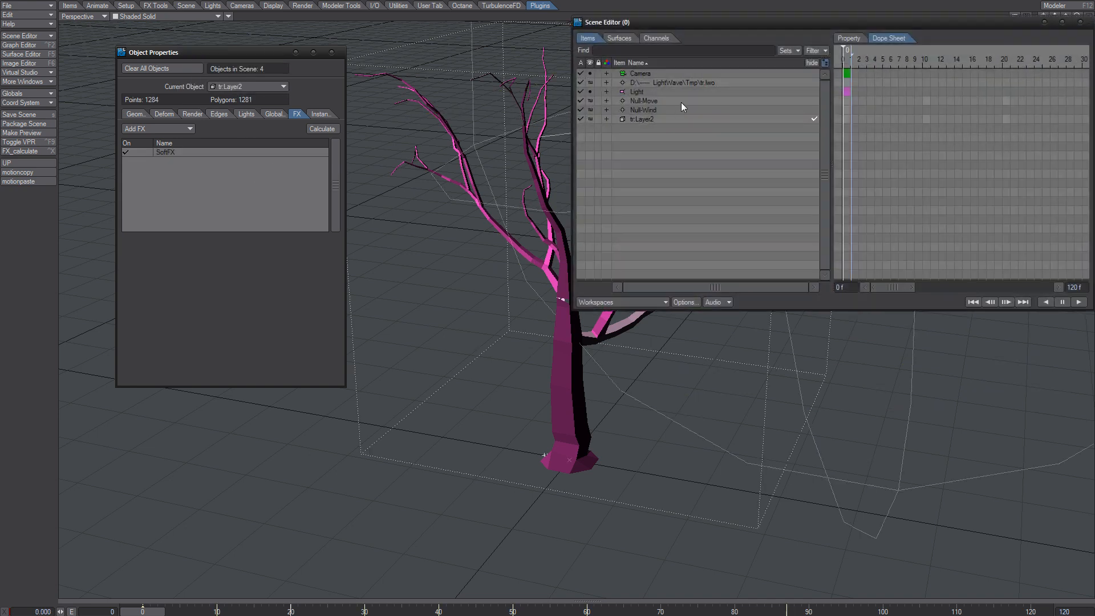
{"action": "left_click", "coordinate": [1082, 21]}
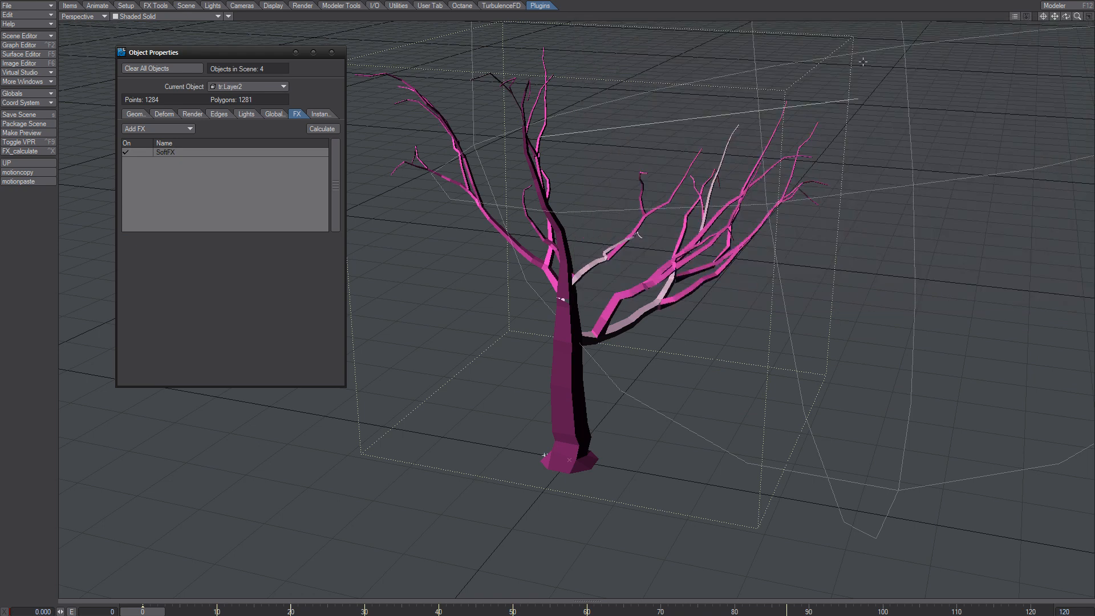
{"action": "key", "text": "ctrl+F2"}
{"action": "left_click", "coordinate": [376, 151], "text": "shift"}
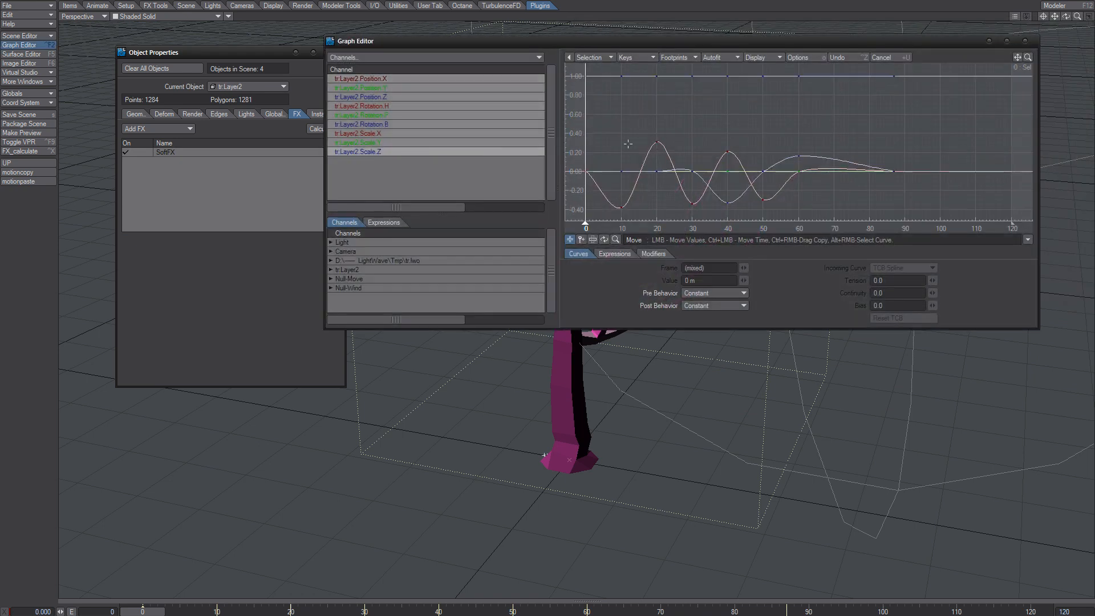
{"action": "right_click_drag", "start_coordinate": [590, 97], "coordinate": [920, 232]}
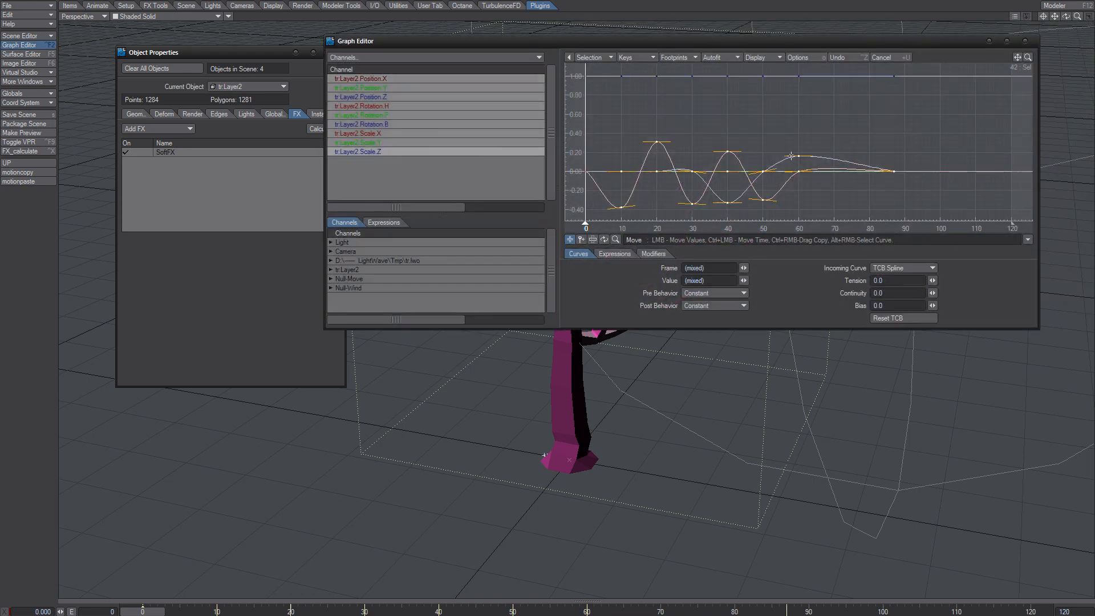
{"action": "left_click", "coordinate": [369, 83]}
{"action": "left_click", "coordinate": [379, 152], "text": "shift"}
{"action": "key", "text": "Delete"}
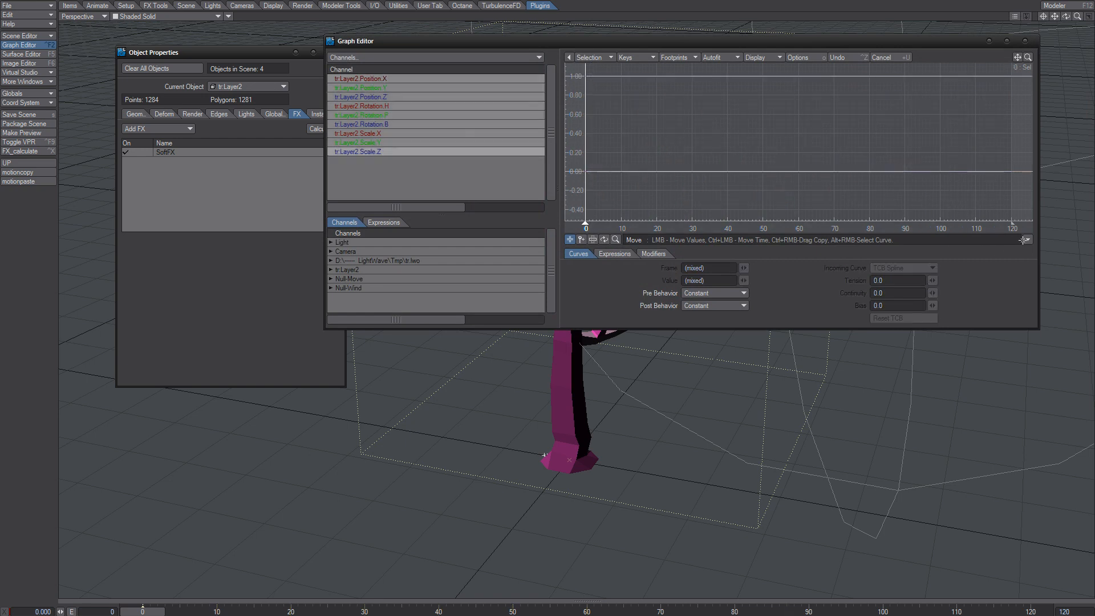
{"action": "left_click", "coordinate": [1027, 41]}
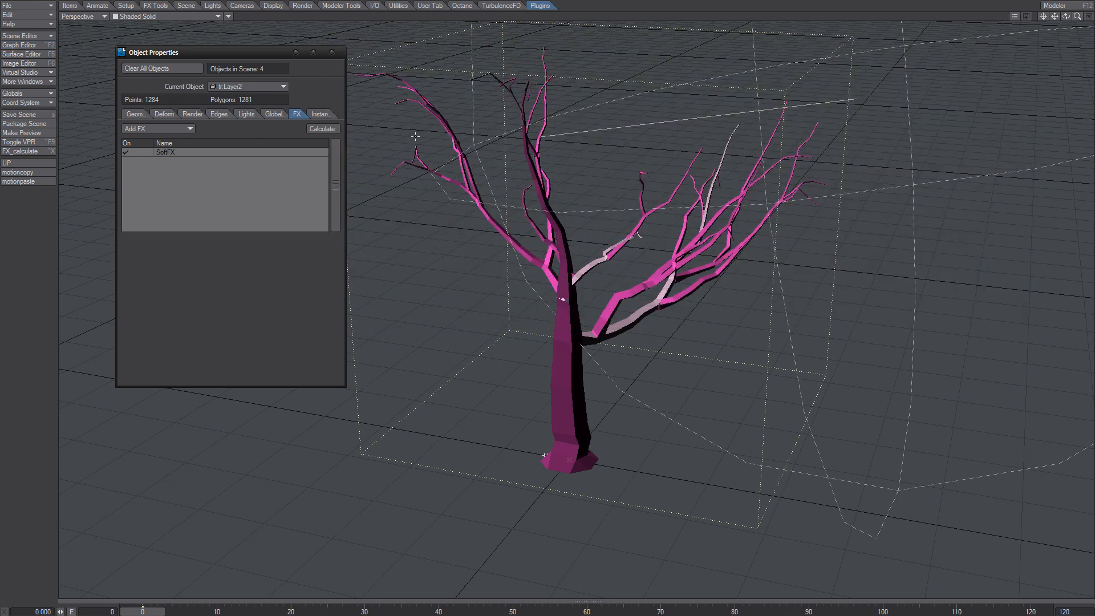
- Calculate the dynamics of tr:Layer2 with the wind active, repeat the calculation and reopen the SoftFX settings
{"action": "left_click", "coordinate": [322, 129]}
{"action": "left_click", "coordinate": [327, 129]}
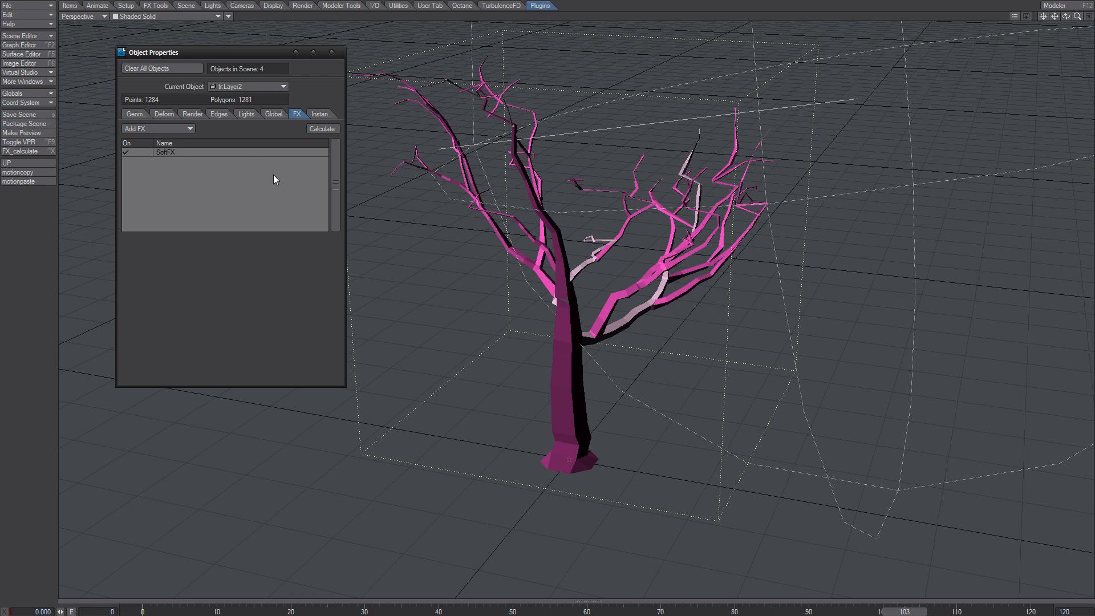
{"action": "left_click", "coordinate": [227, 153]}
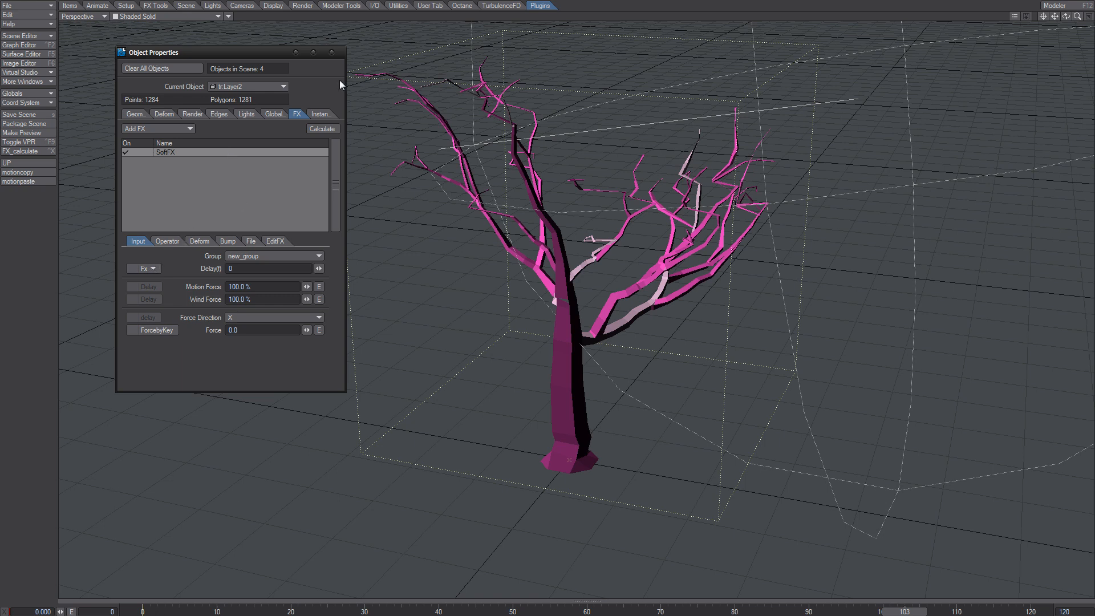
{"action": "left_click", "coordinate": [327, 131]}
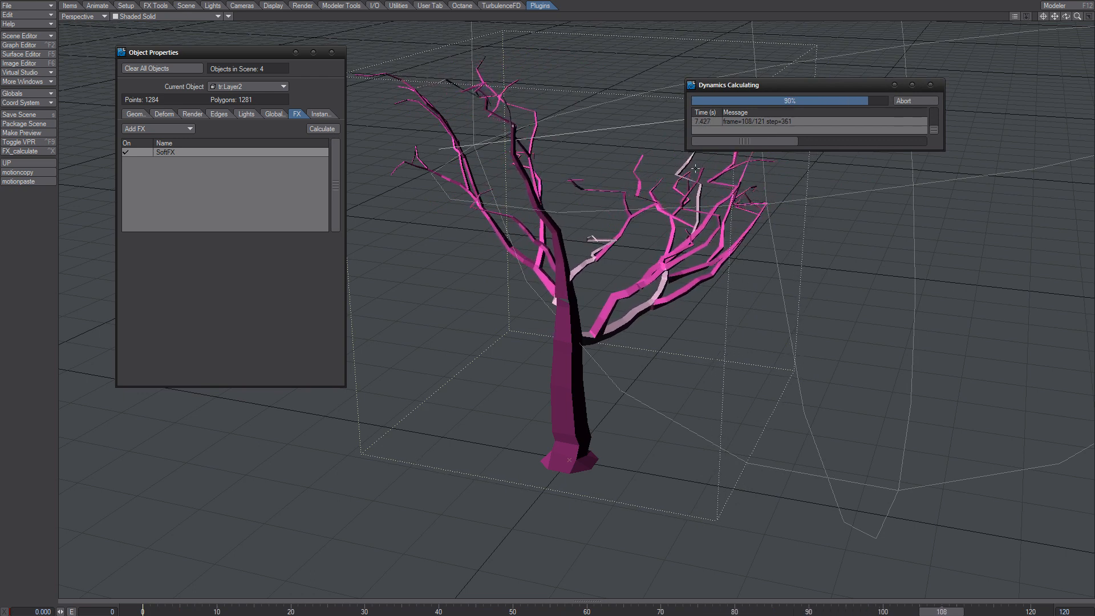
{"action": "left_click", "coordinate": [197, 152]}
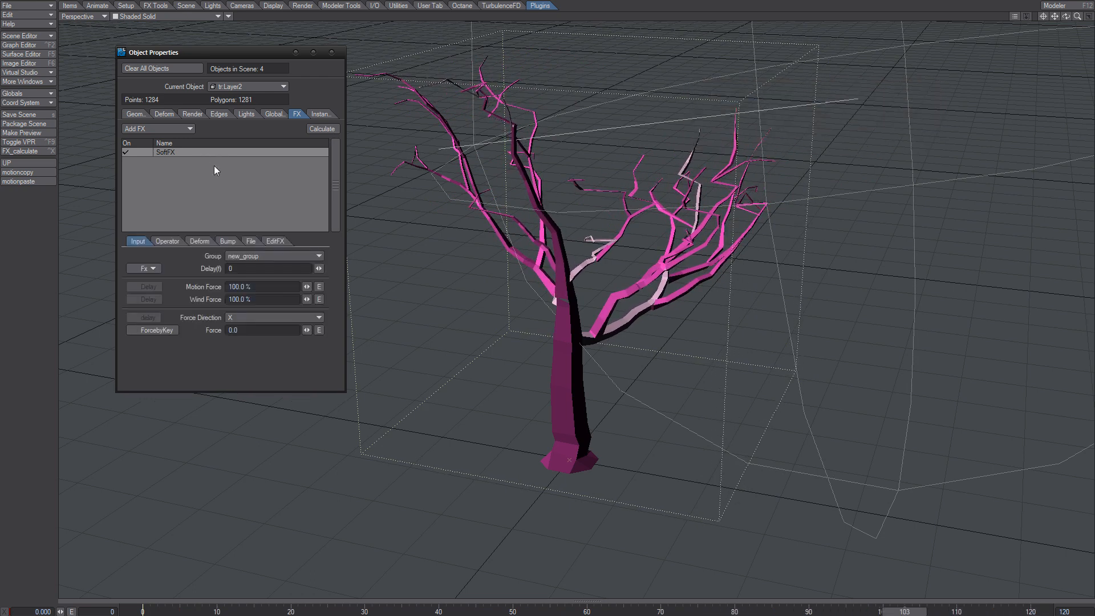
- Set the SoftFX deform limit of tr:Layer2 to Max Limit and recalculate the dynamics
{"action": "left_click", "coordinate": [198, 241]}
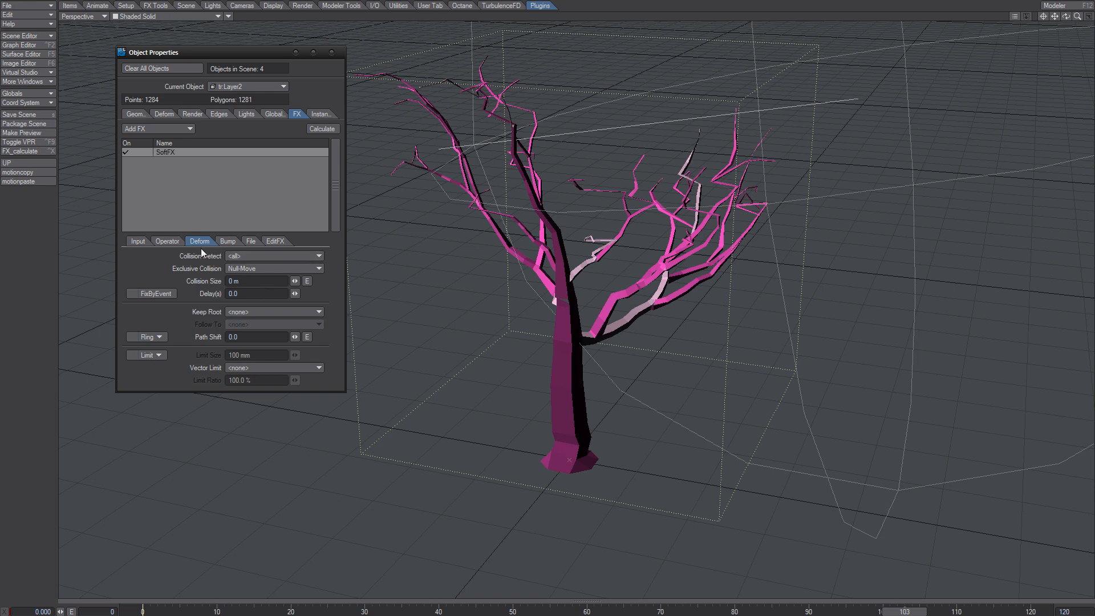
{"action": "left_click", "coordinate": [227, 240]}
{"action": "left_click", "coordinate": [172, 241]}
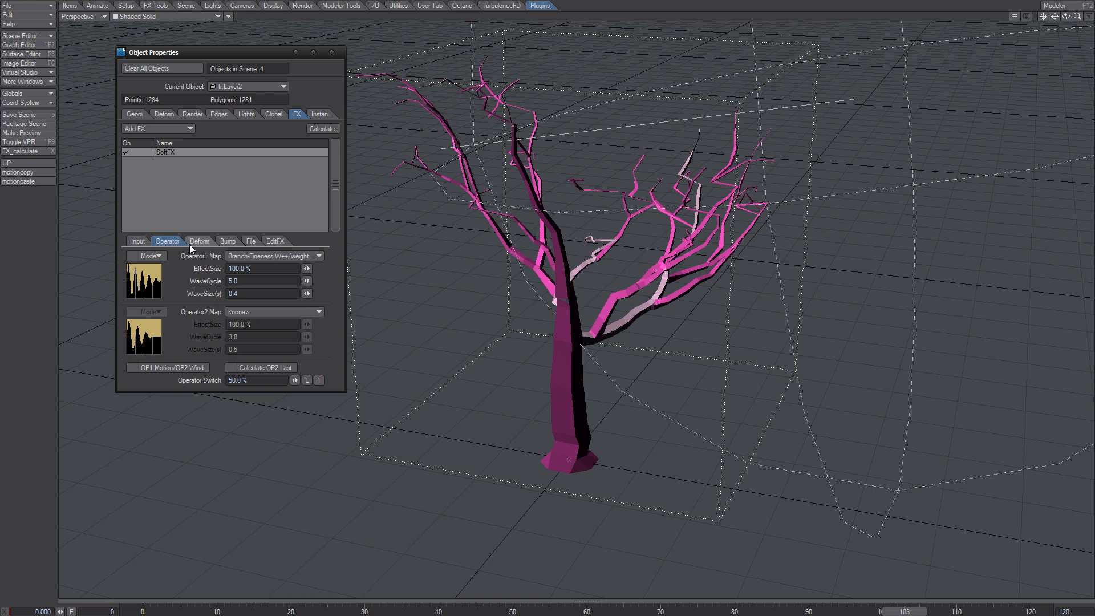
{"action": "left_click", "coordinate": [199, 242]}
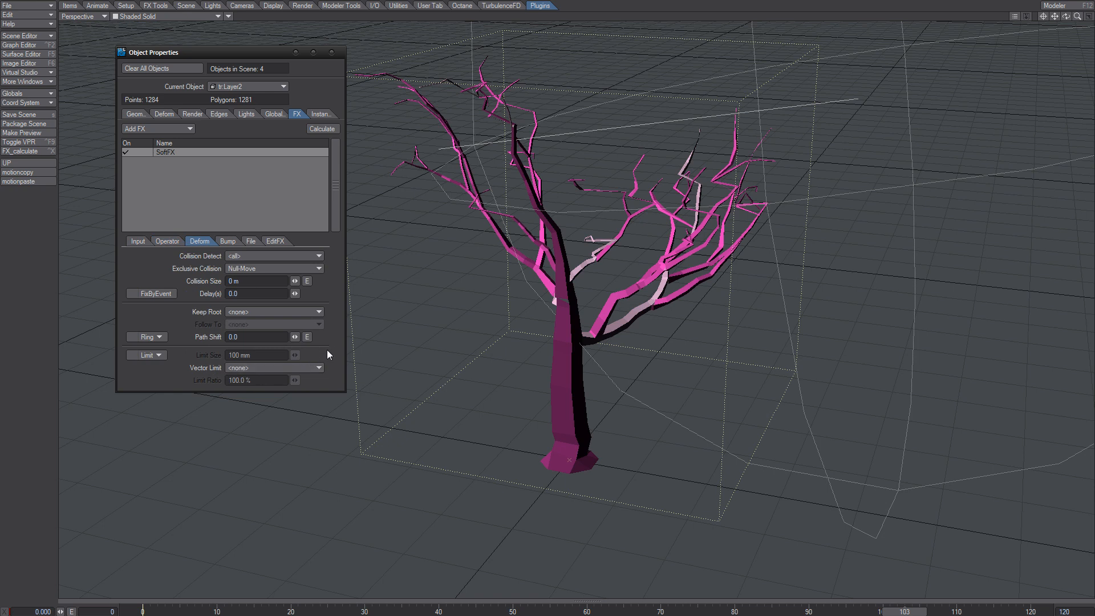
{"action": "left_click", "coordinate": [266, 311]}
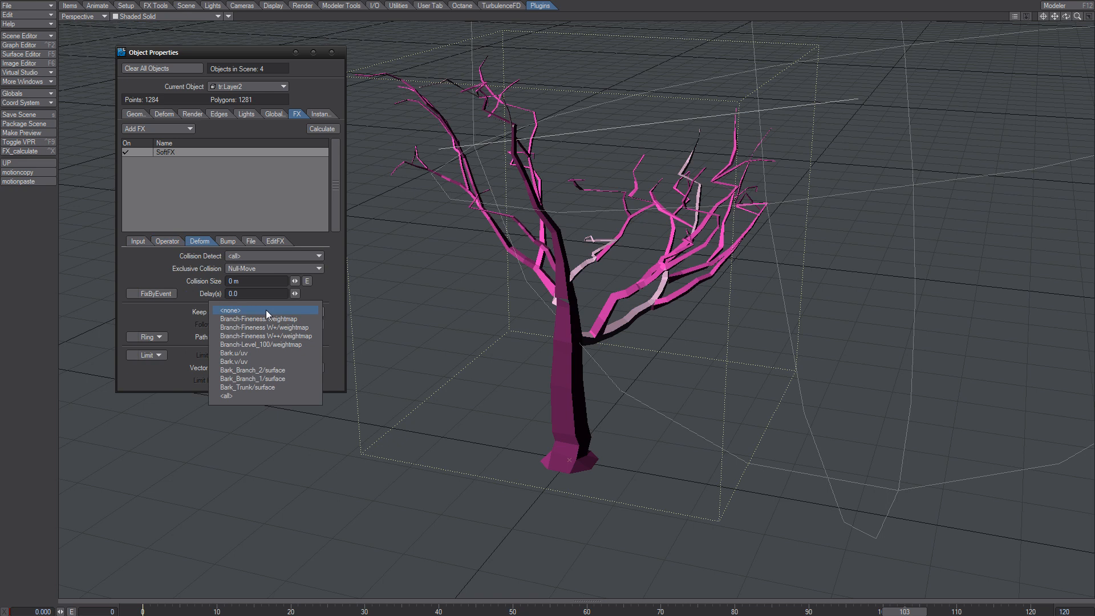
{"action": "left_click", "coordinate": [324, 293]}
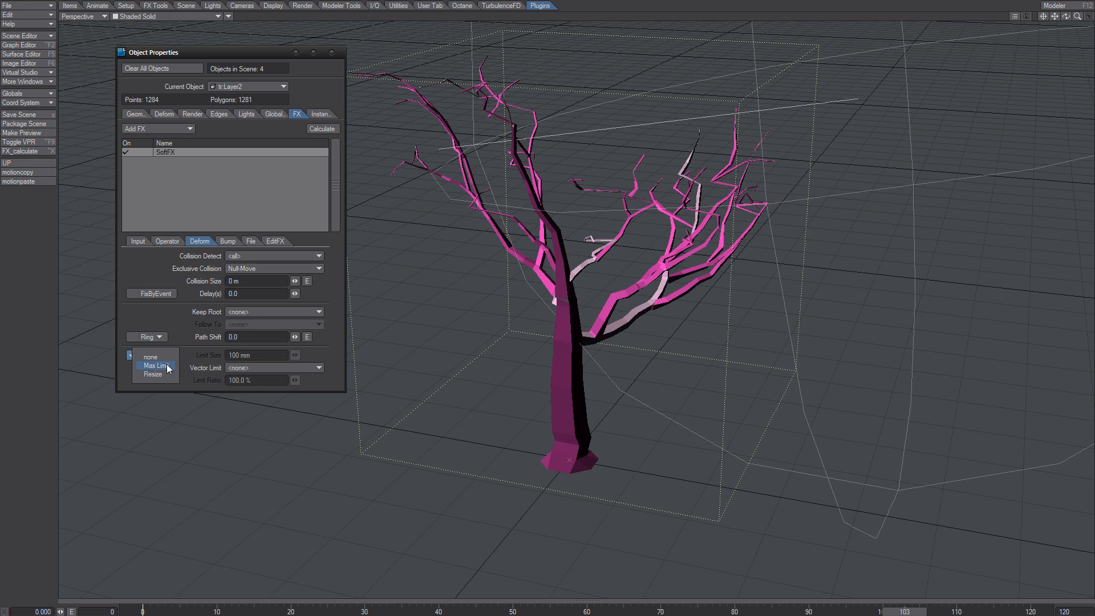
{"action": "left_click", "coordinate": [168, 366]}
{"action": "left_click", "coordinate": [314, 130]}
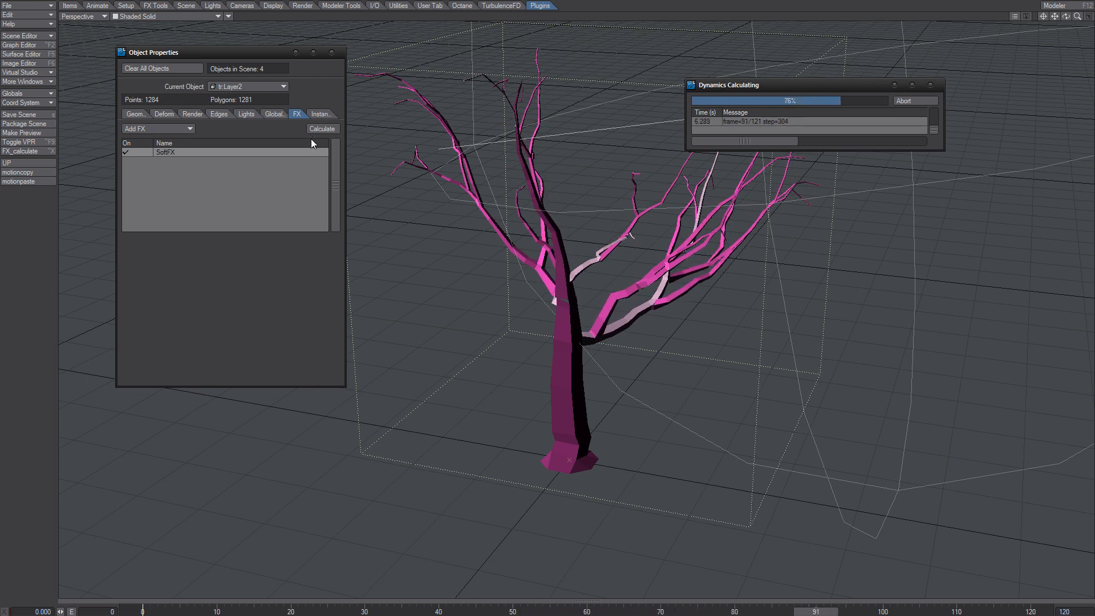
- Change the SoftFX deform limit mode of tr:Layer2 to Resize and calculate the dynamics again
{"action": "left_click", "coordinate": [249, 153]}
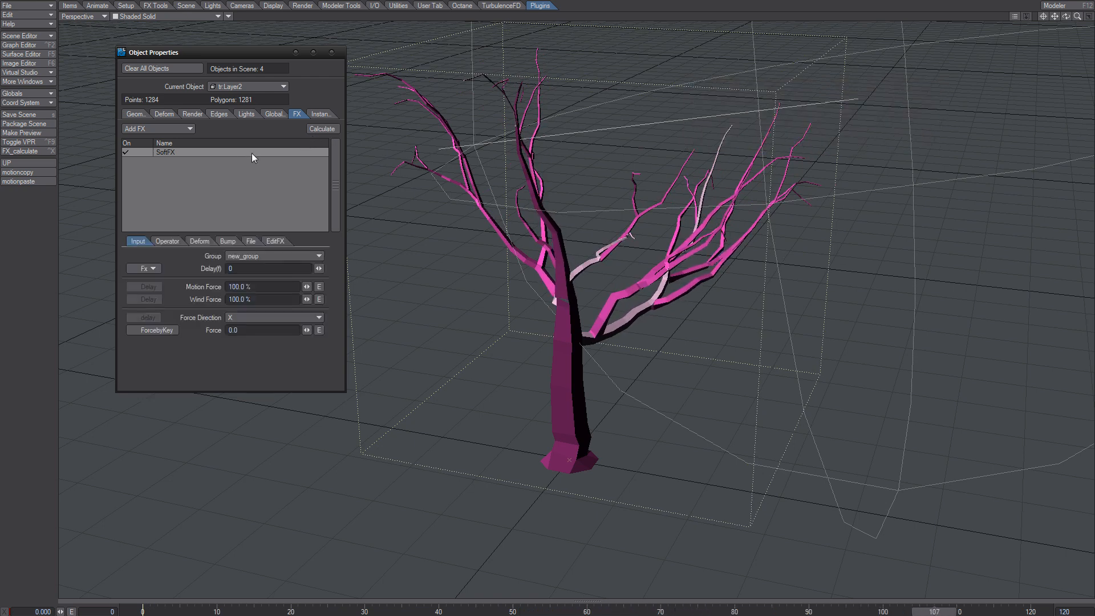
{"action": "left_click", "coordinate": [199, 242]}
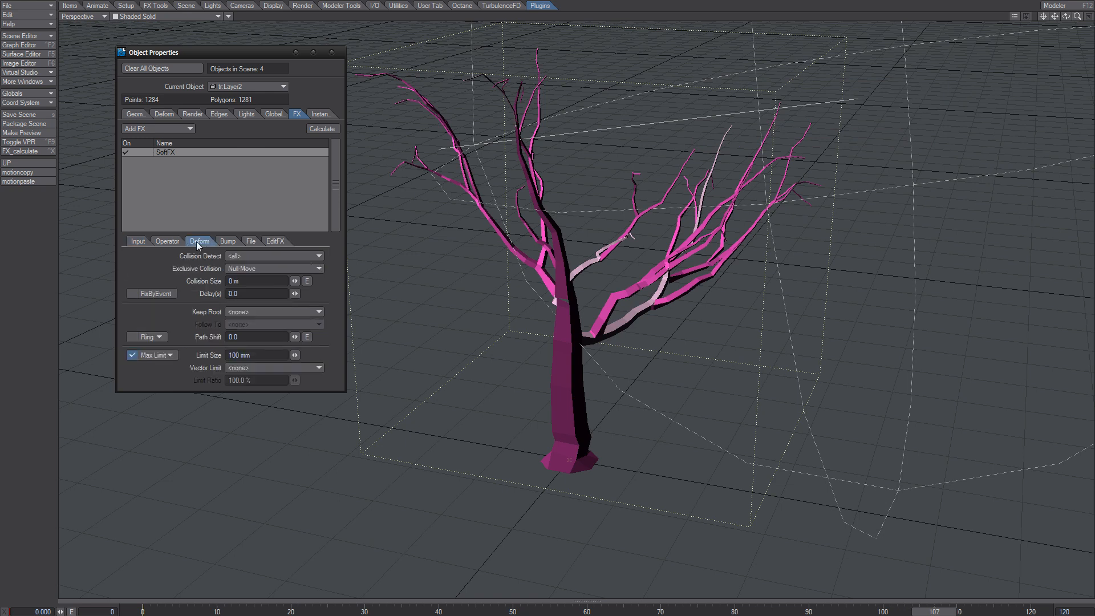
{"action": "left_click", "coordinate": [162, 356]}
{"action": "left_click", "coordinate": [174, 364]}
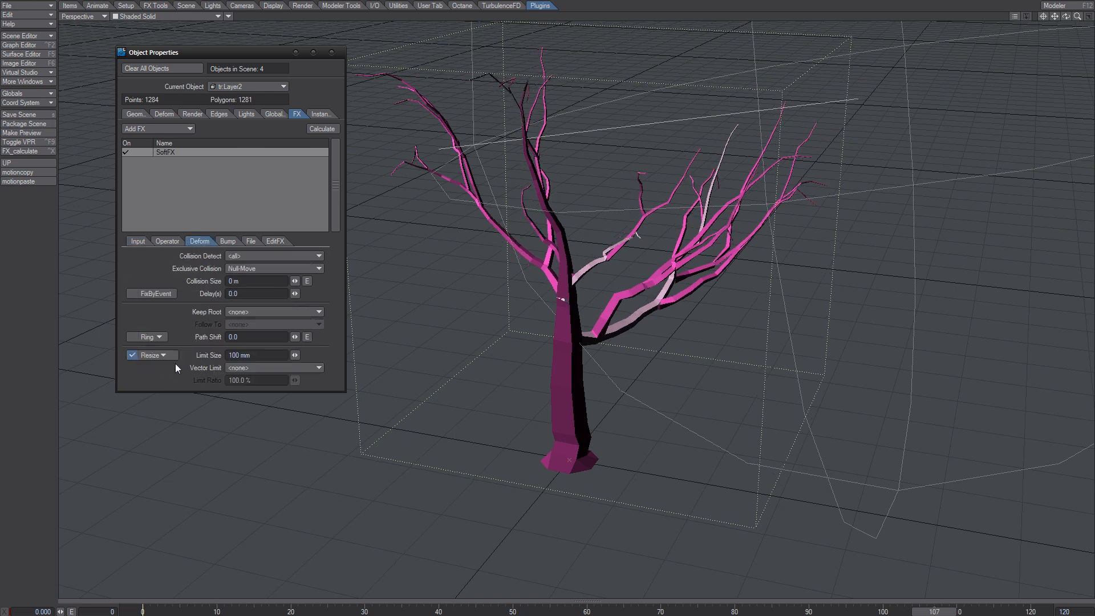
{"action": "left_click", "coordinate": [320, 129]}
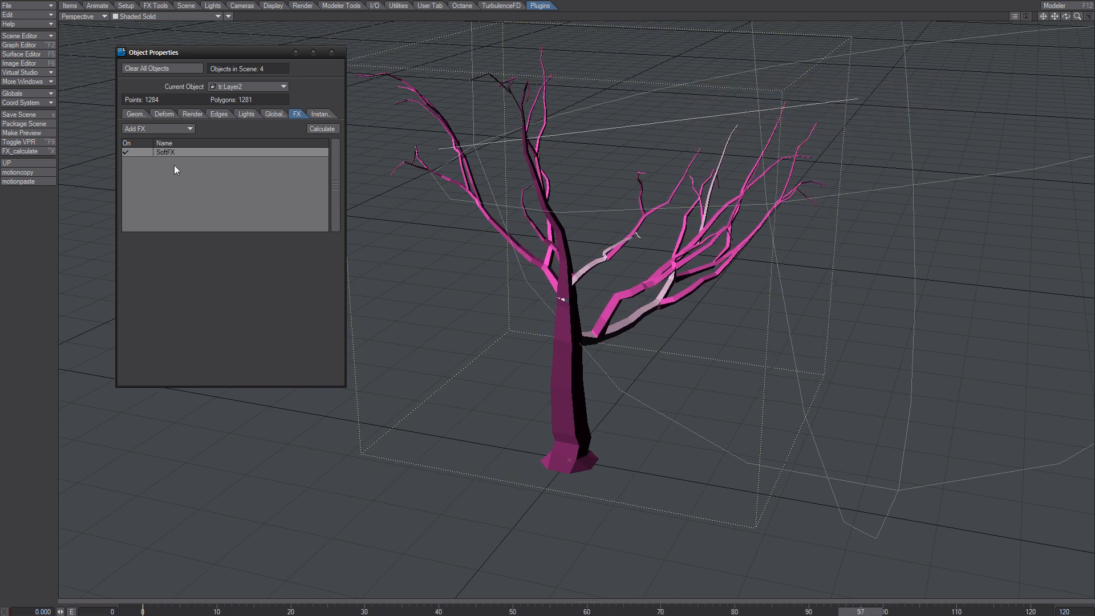
- Set the SoftFX Limit Size of tr:Layer2 to 500 mm and recalculate the dynamics
{"action": "left_click", "coordinate": [186, 154]}
{"action": "left_click", "coordinate": [199, 241]}
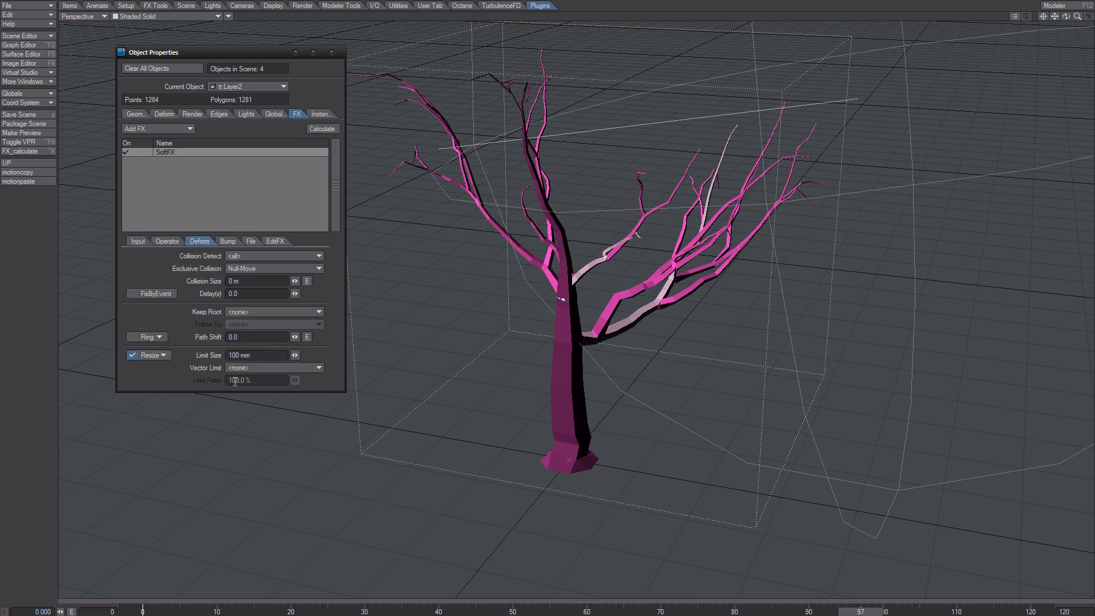
{"action": "left_click", "coordinate": [240, 356]}
{"action": "type", "text": "500"}
{"action": "key", "text": "Tab"}
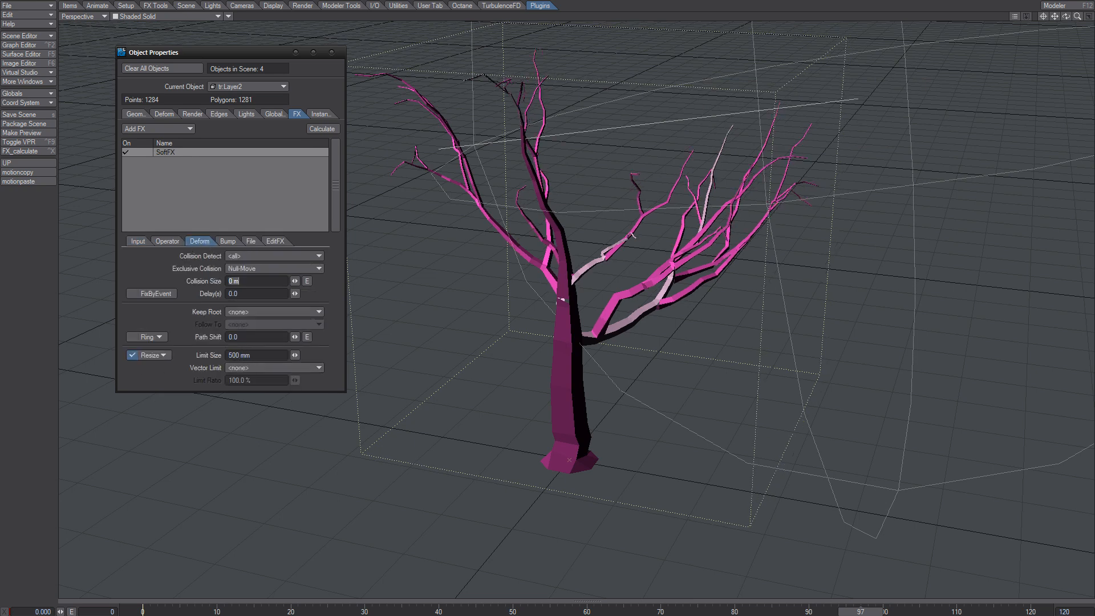
{"action": "left_click", "coordinate": [330, 128]}
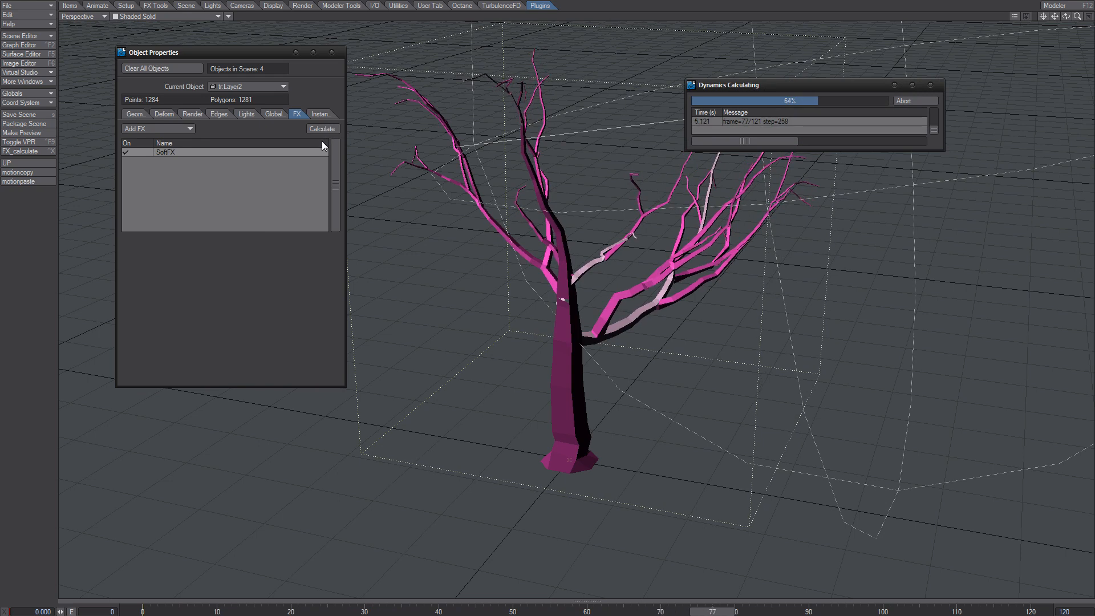
- Raise the SoftFX Limit Size of tr:Layer2 to 800 mm and run the dynamics calculation again
{"action": "left_click", "coordinate": [239, 152]}
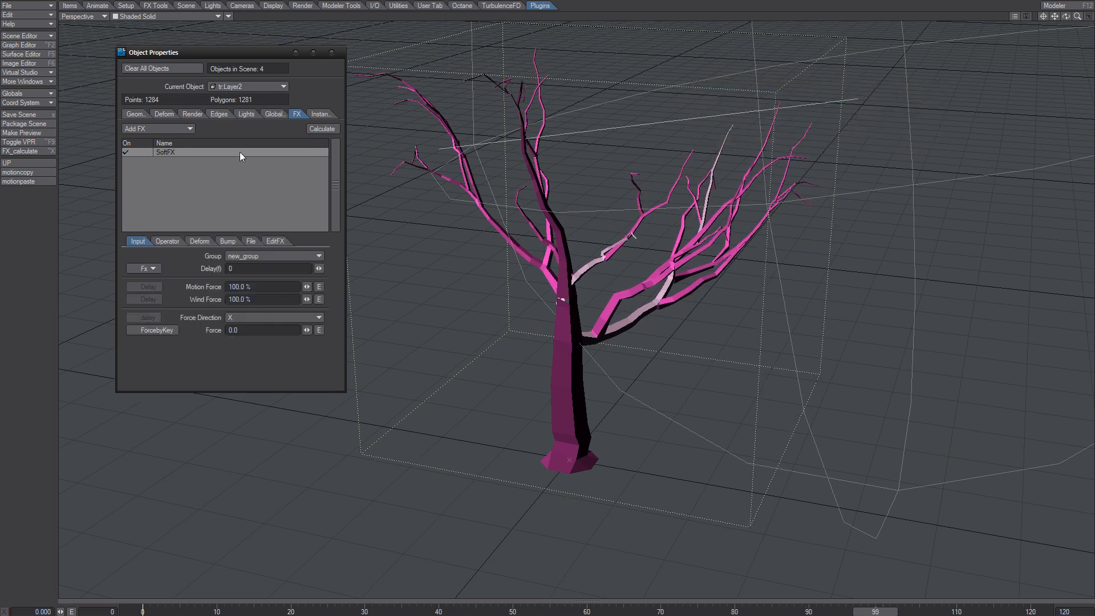
{"action": "left_click", "coordinate": [200, 241]}
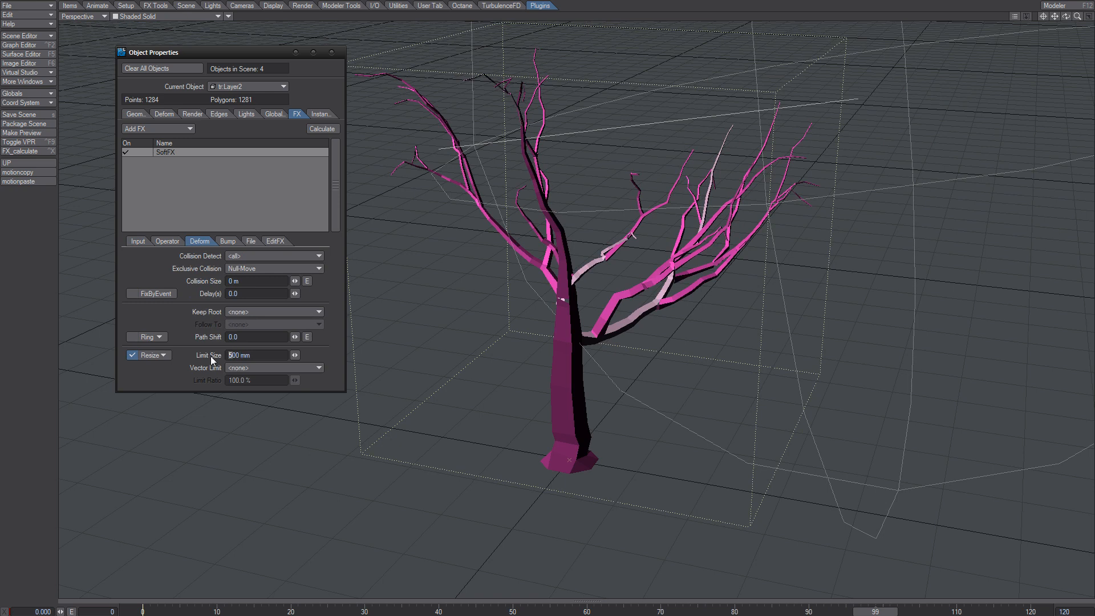
{"action": "type", "text": "800"}
{"action": "key", "text": "Tab"}
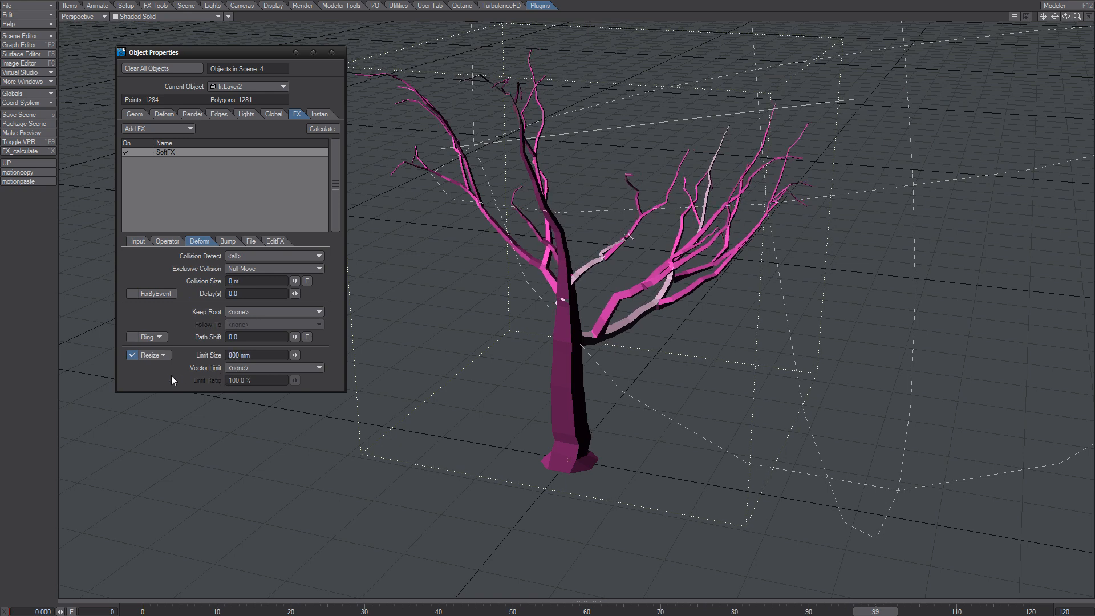
{"action": "left_click", "coordinate": [320, 129]}
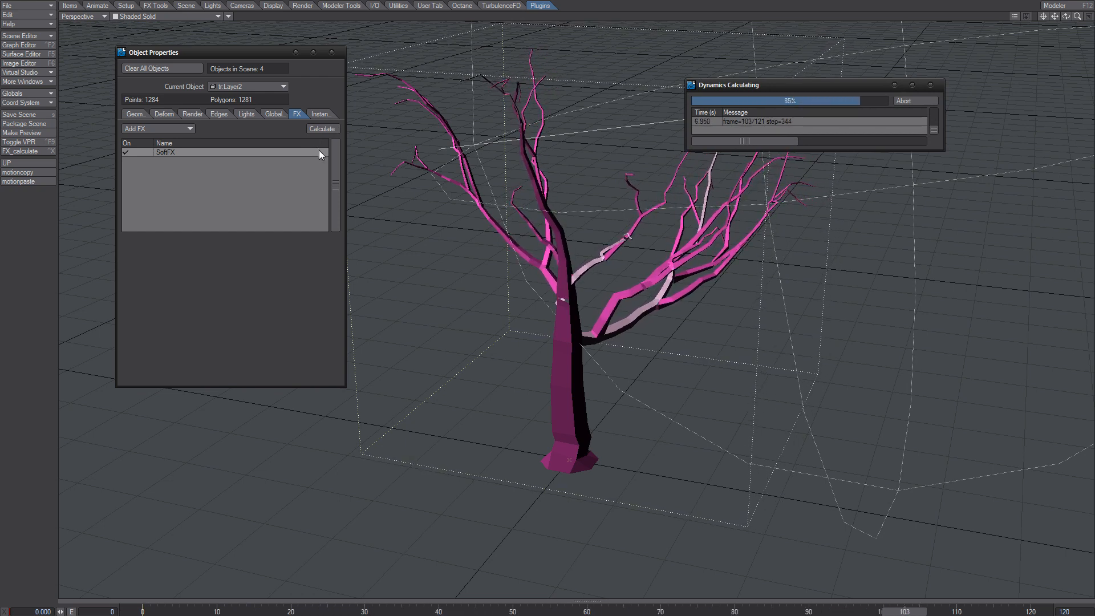
{"action": "left_click", "coordinate": [322, 129]}
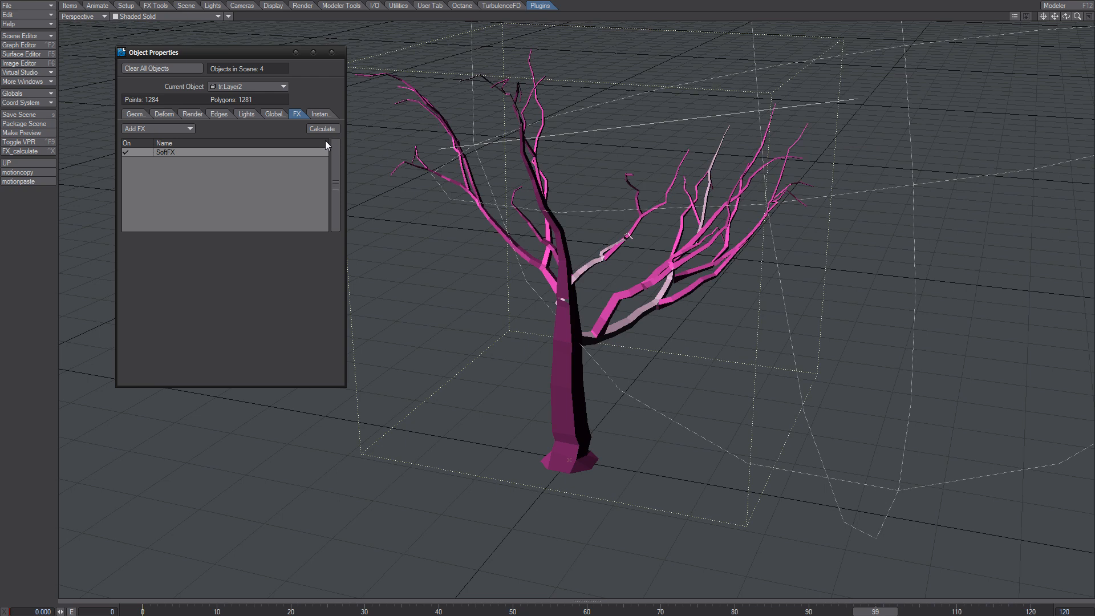
- Set the Turbulence scale of Null-Wind's wind power texture to 10 m on X, Y and Z, and recalculate the dynamics
{"action": "left_click", "coordinate": [326, 131]}
{"action": "left_click", "coordinate": [242, 84]}
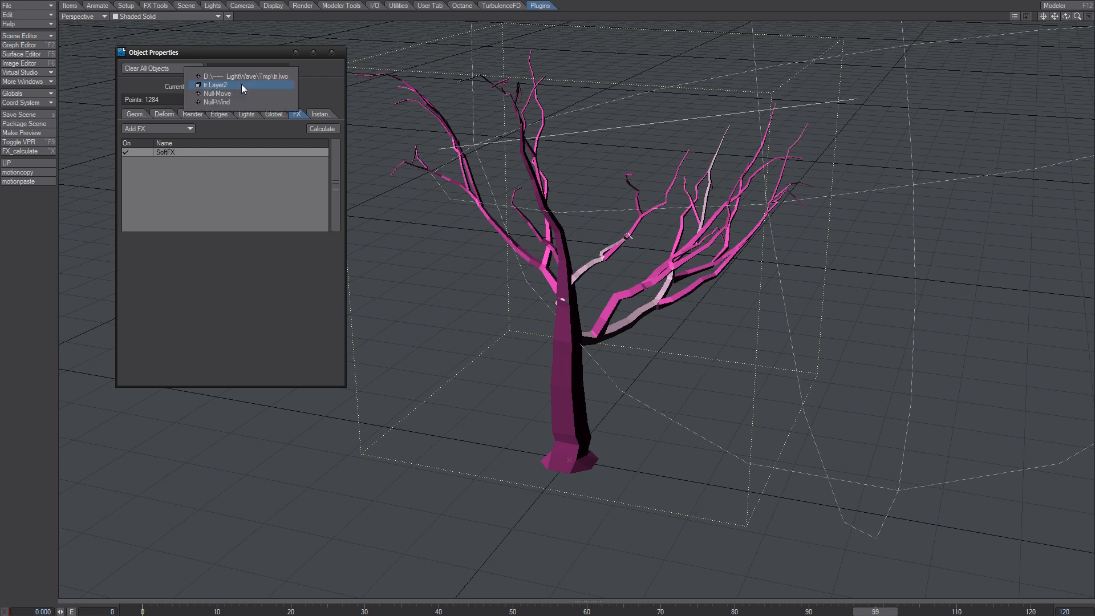
{"action": "left_click", "coordinate": [231, 105]}
{"action": "left_click", "coordinate": [190, 153]}
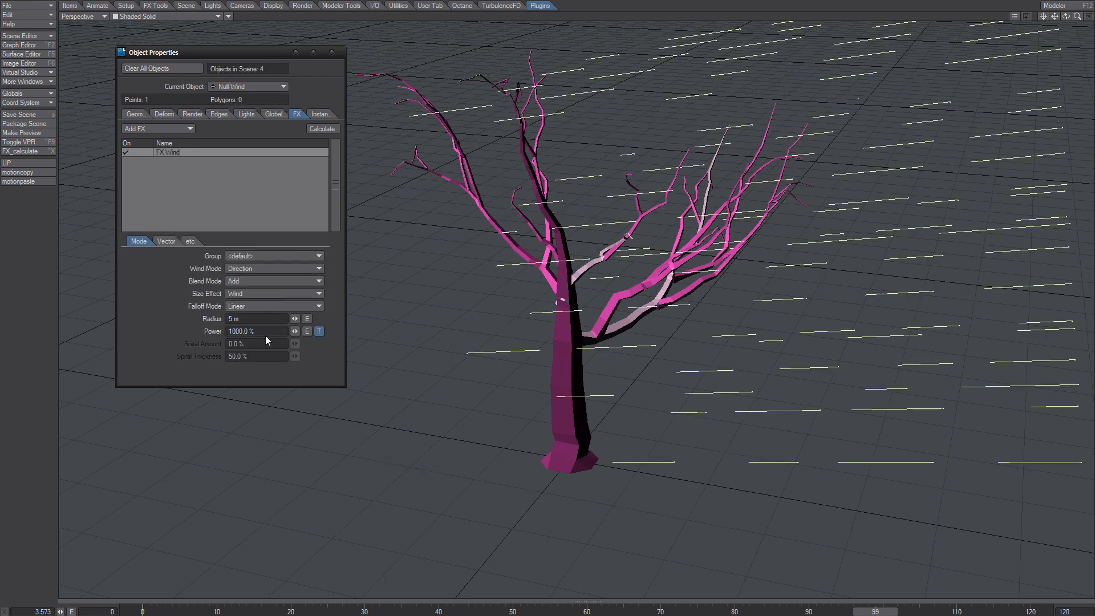
{"action": "left_click", "coordinate": [320, 332]}
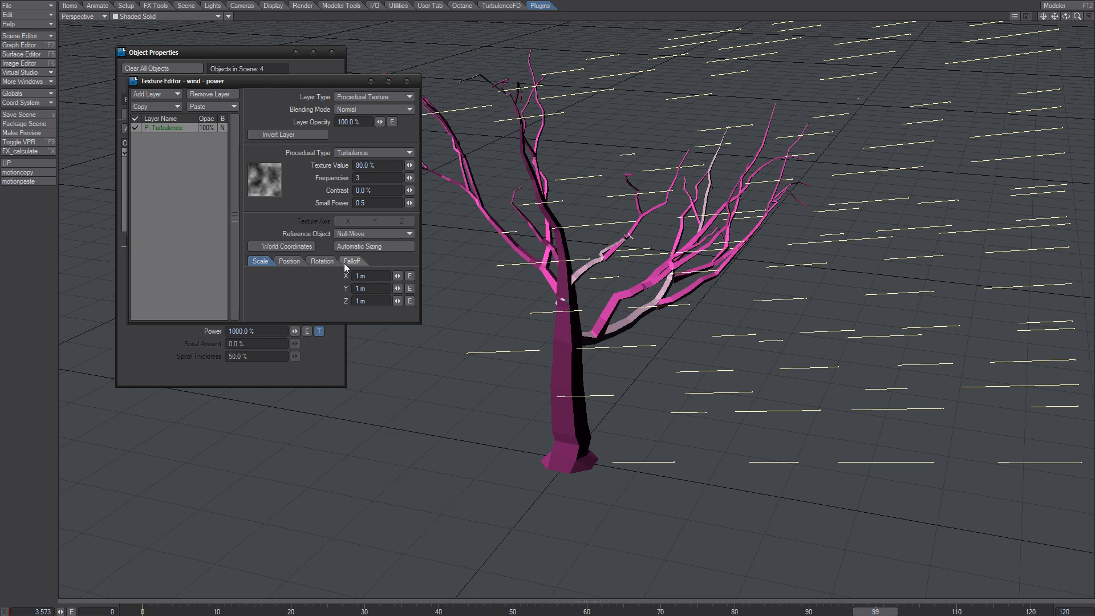
{"action": "left_click", "coordinate": [371, 277]}
{"action": "type", "text": "10"}
{"action": "key", "text": "Return"}
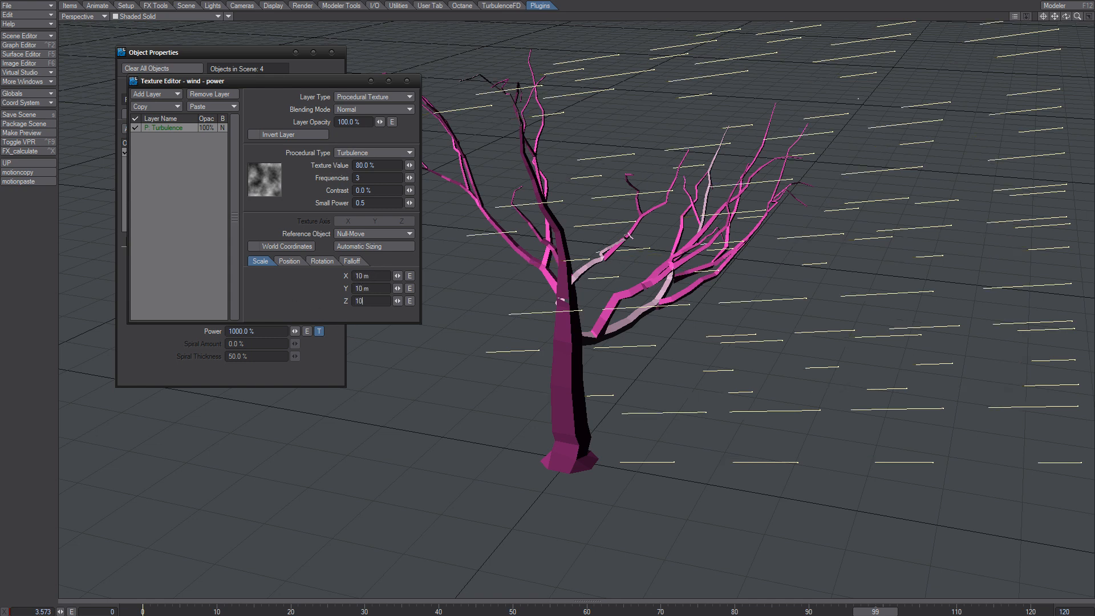
{"action": "left_click", "coordinate": [406, 81]}
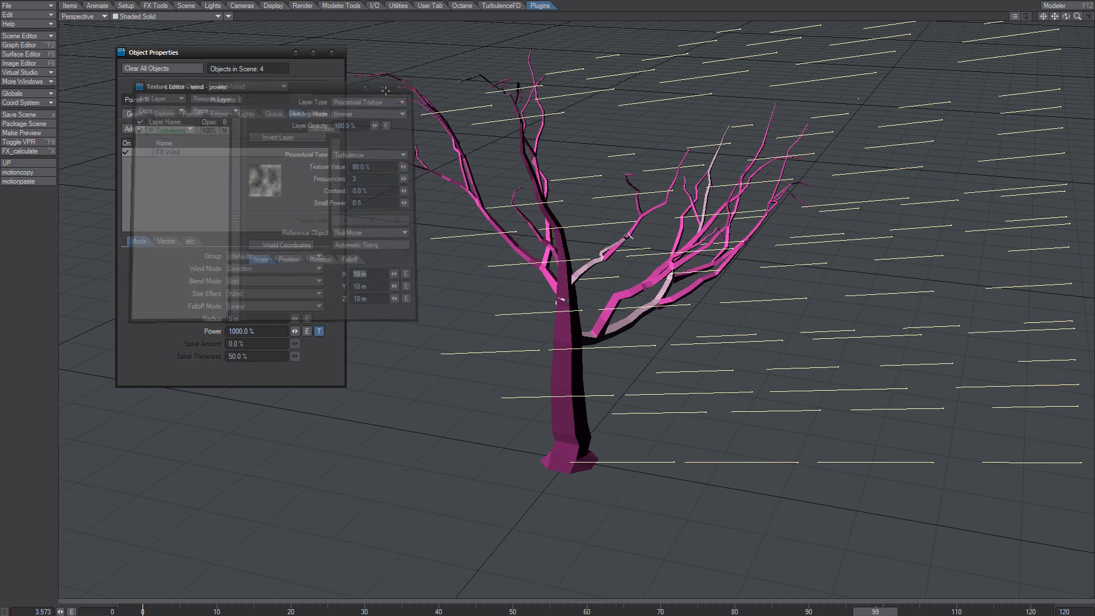
{"action": "left_click", "coordinate": [318, 129]}
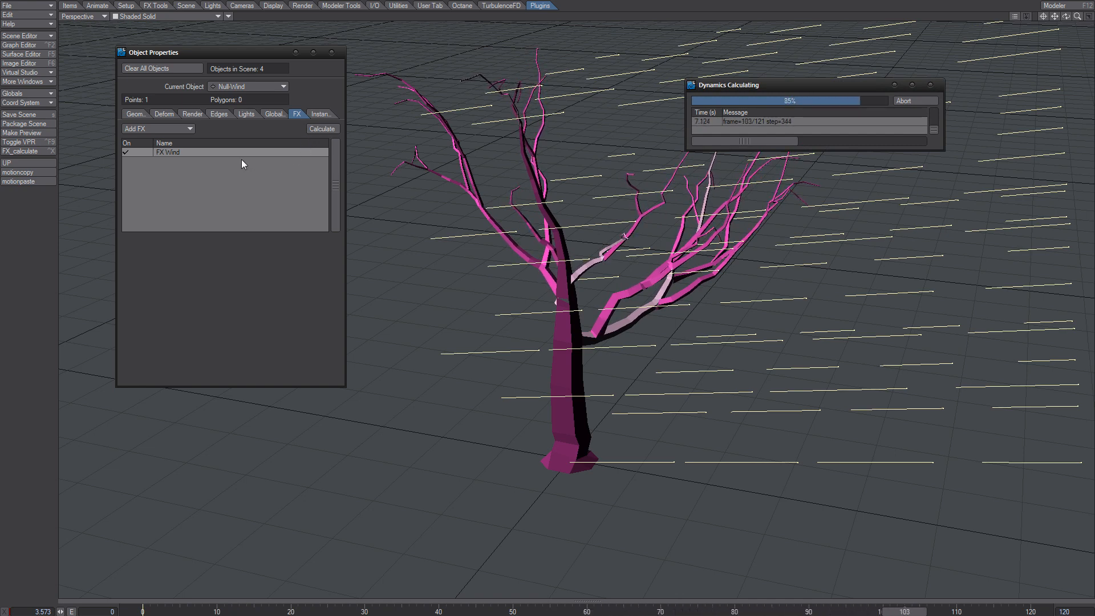
- Set the FX Wind radius of Null-Wind to 10 m and run the dynamics calculation again
{"action": "left_click", "coordinate": [179, 153]}
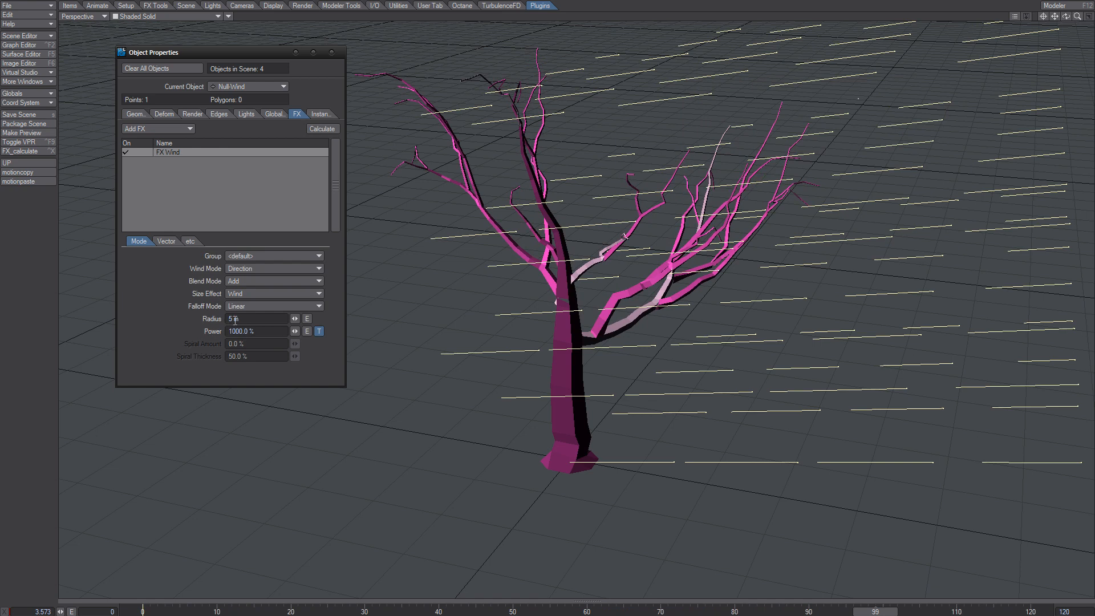
{"action": "type", "text": "0"}
{"action": "key", "text": "Tab"}
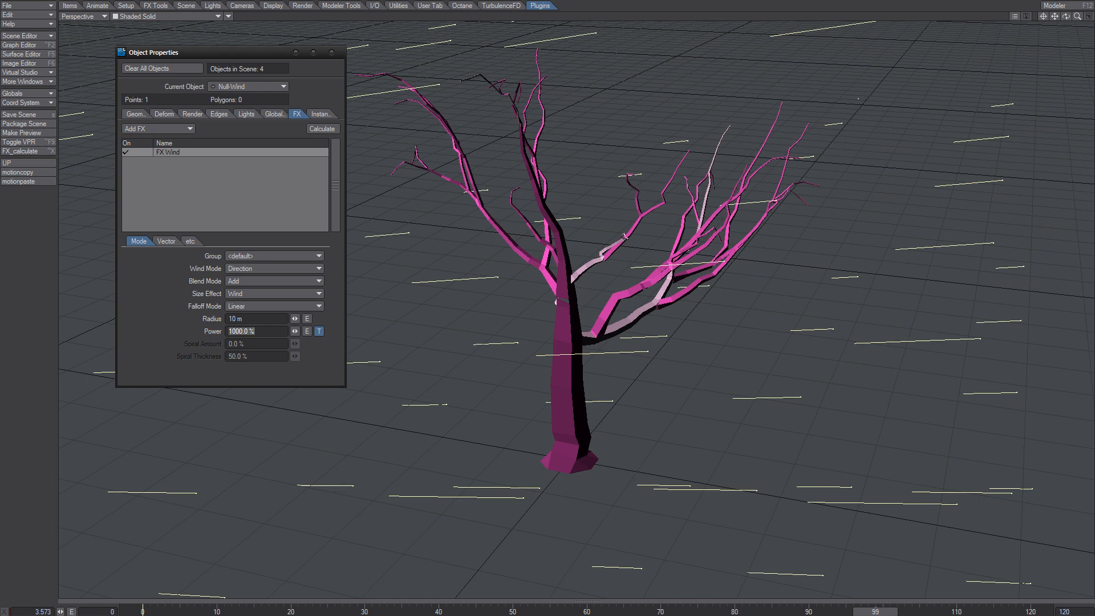
{"action": "left_click", "coordinate": [321, 130]}
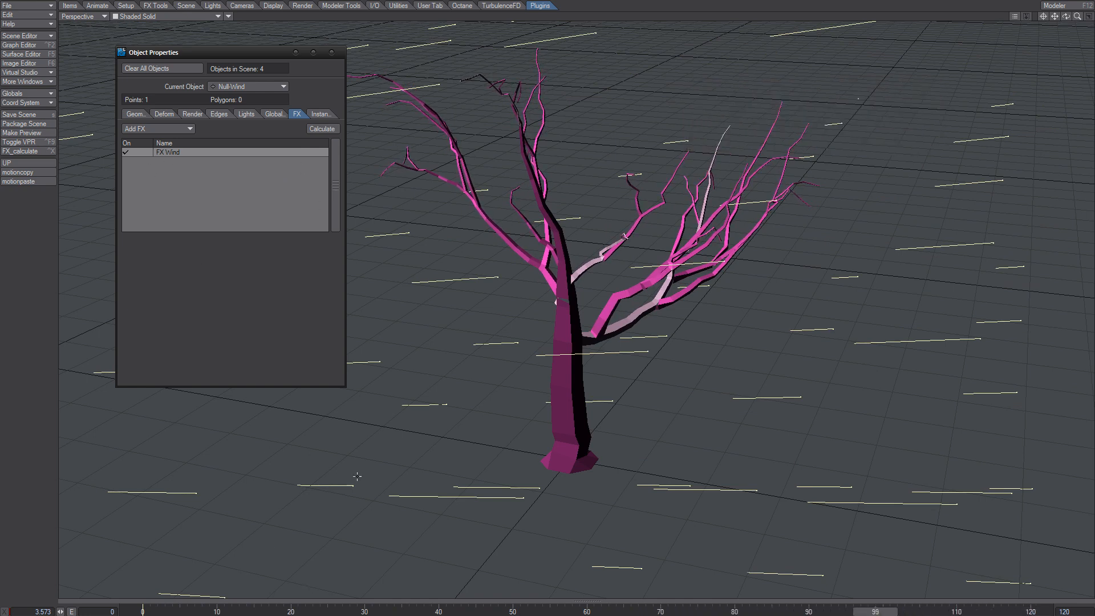
- Rotate the heading of Null-Wind at frame 20 to animate the wind direction, and recalculate the dynamics
{"action": "left_click", "coordinate": [281, 612]}
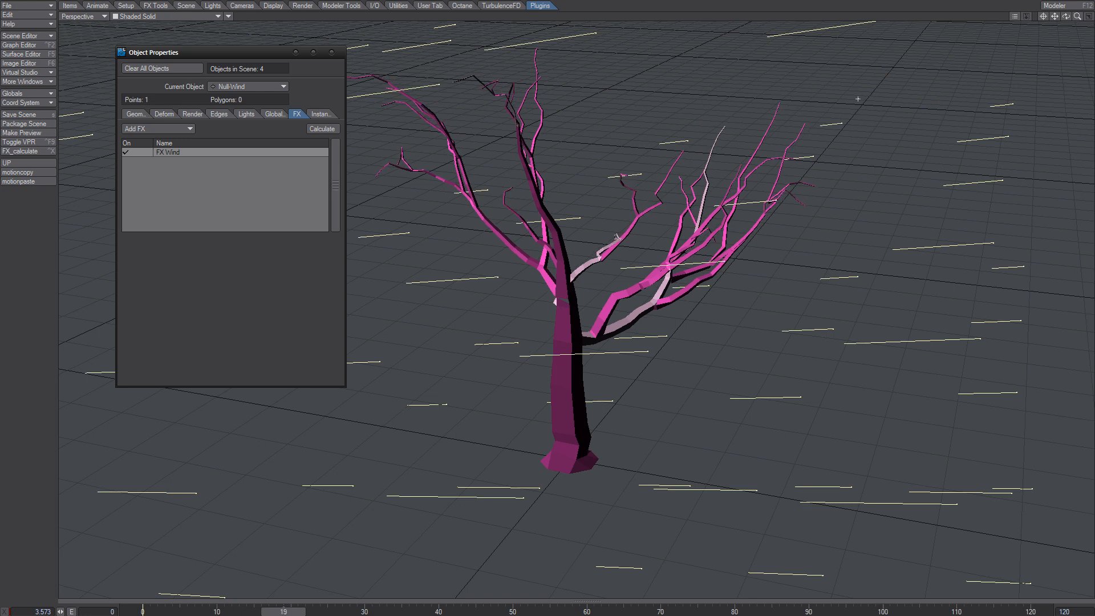
{"action": "left_click", "coordinate": [289, 613]}
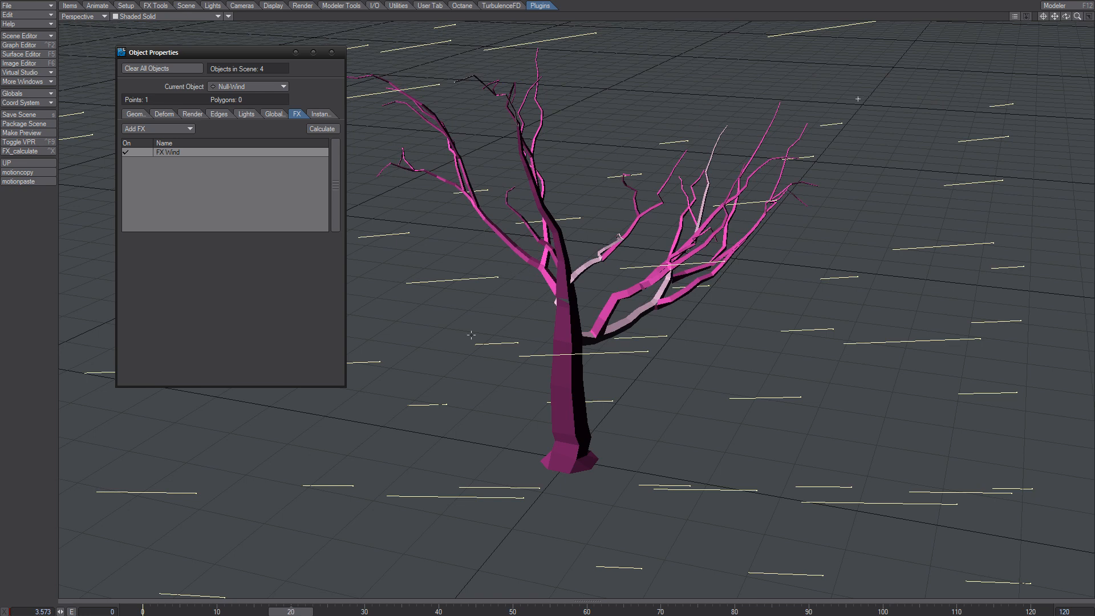
{"action": "key", "text": "y"}
{"action": "left_click_drag", "start_coordinate": [844, 71], "coordinate": [913, 72]}
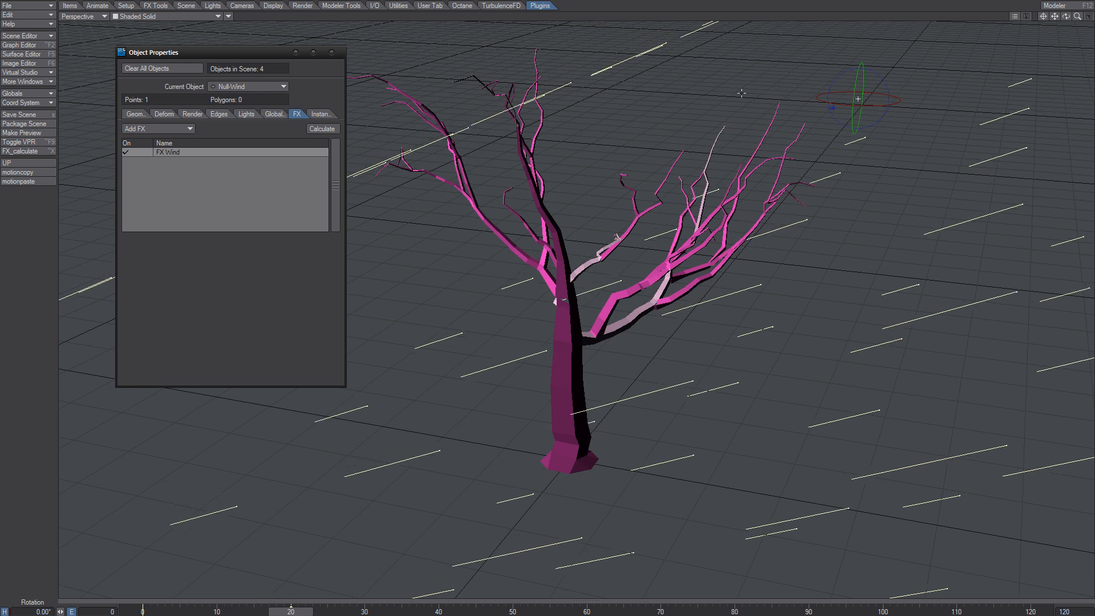
{"action": "left_click_drag", "start_coordinate": [291, 612], "coordinate": [349, 612]}
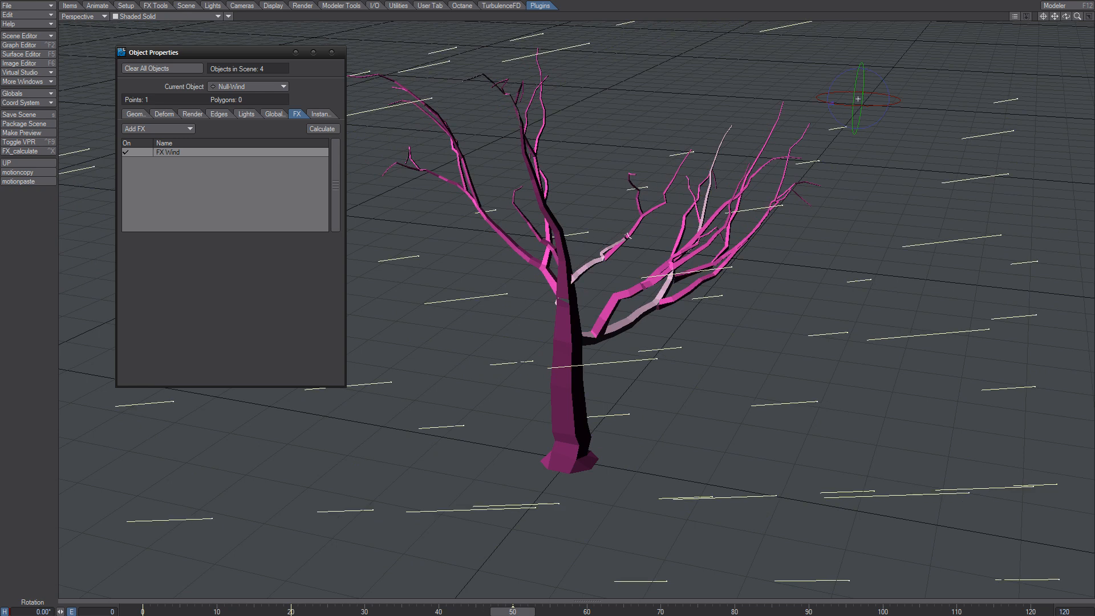
{"action": "left_click", "coordinate": [334, 130]}
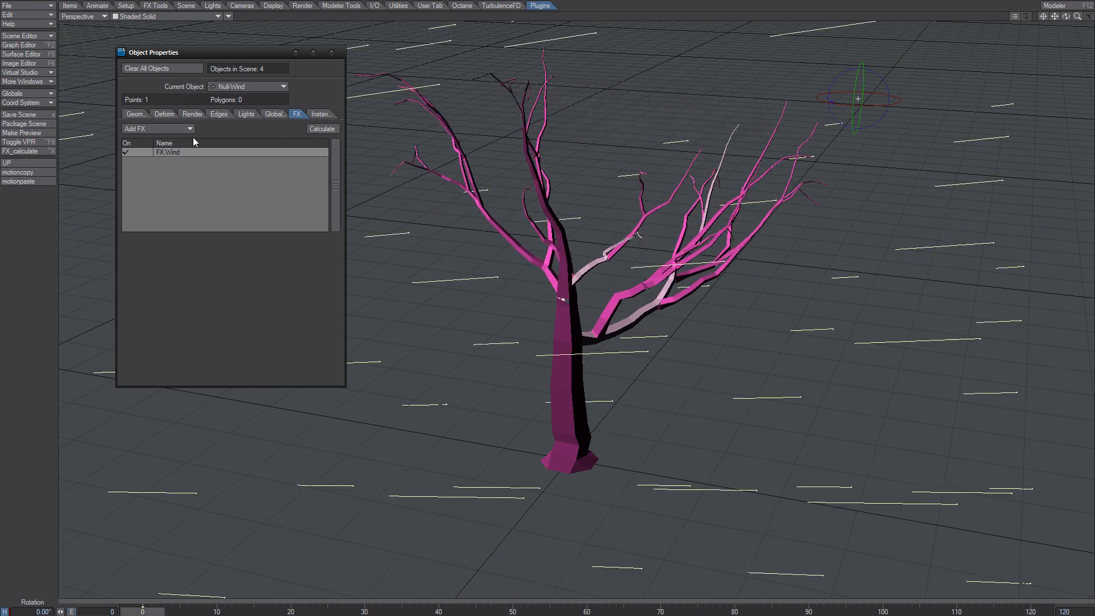
- In Modeler, drop the Airbrush tool and turn the tree into a subdivision surface, return to Layout, recalculate the dynamics and go to frame 0
{"action": "left_click", "coordinate": [186, 152]}
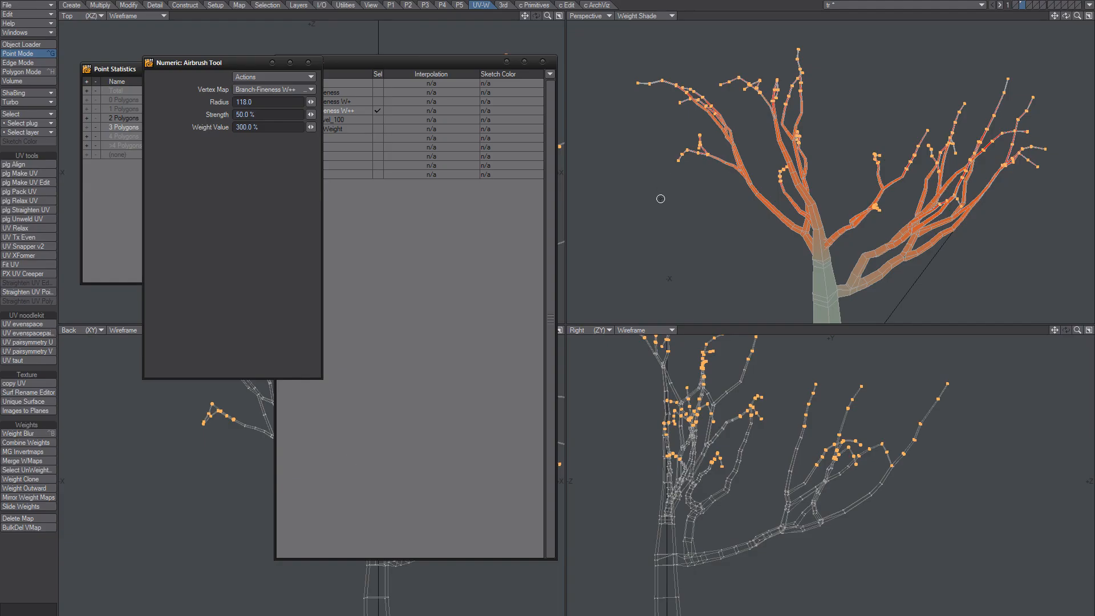
{"action": "key", "text": "space"}
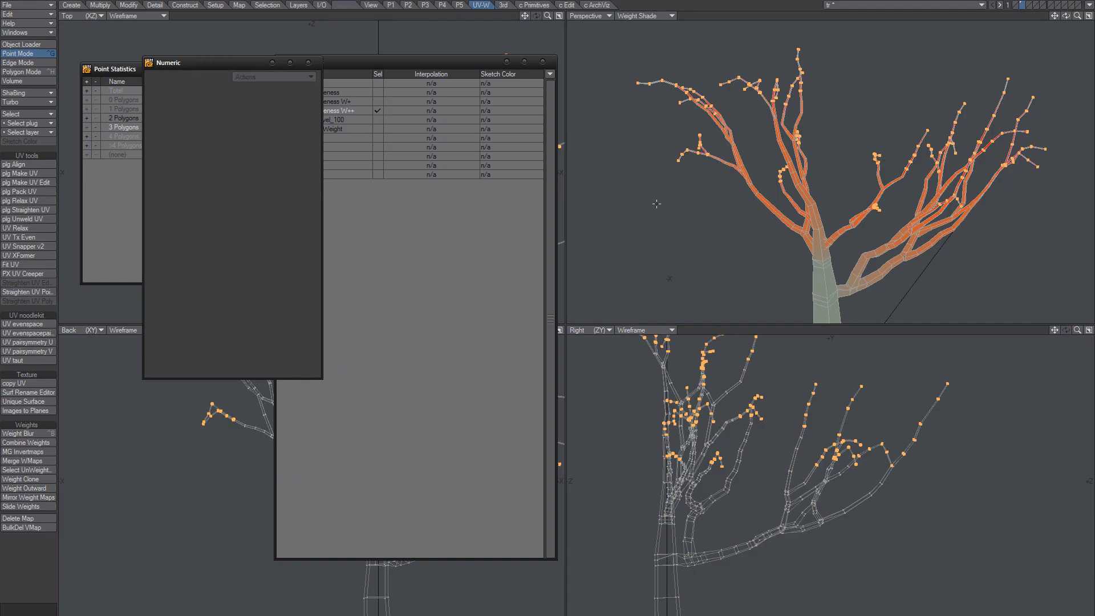
{"action": "key", "text": "space"}
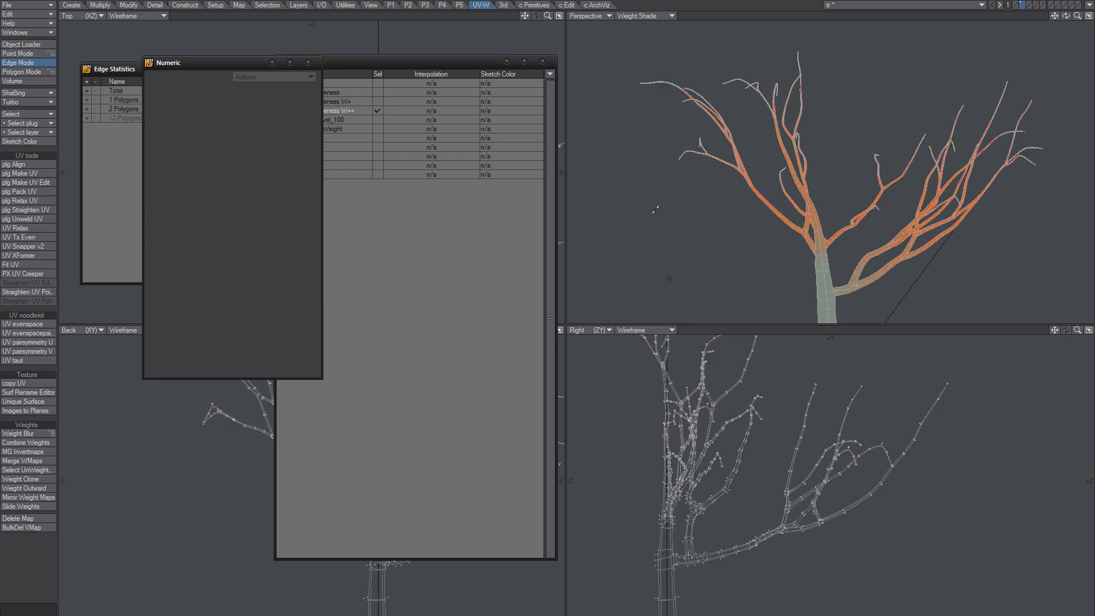
{"action": "key", "text": "alt+Tab"}
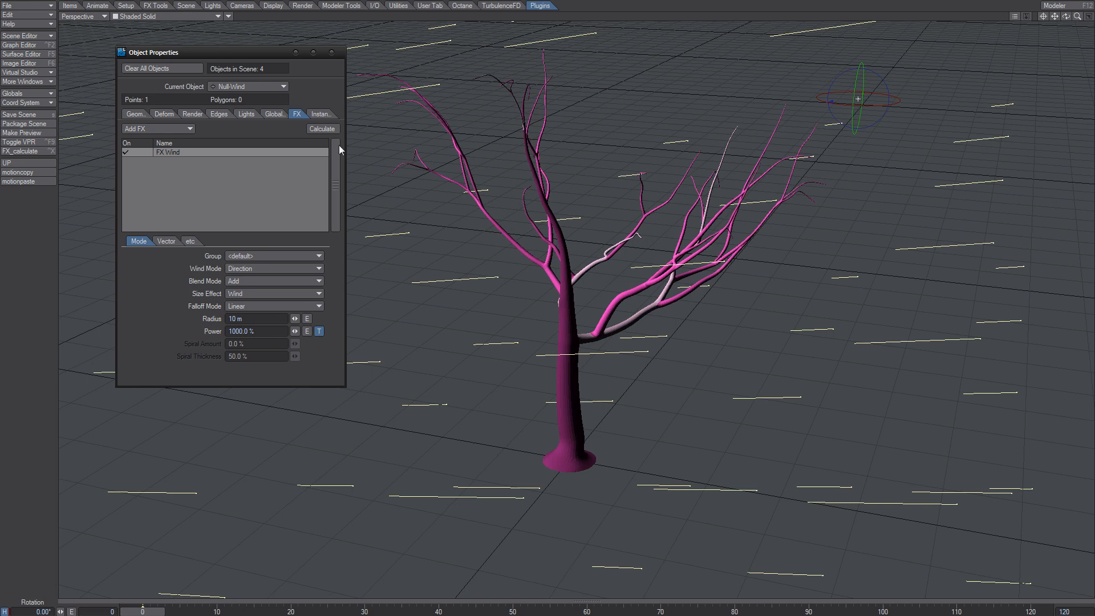
{"action": "left_click", "coordinate": [323, 129]}
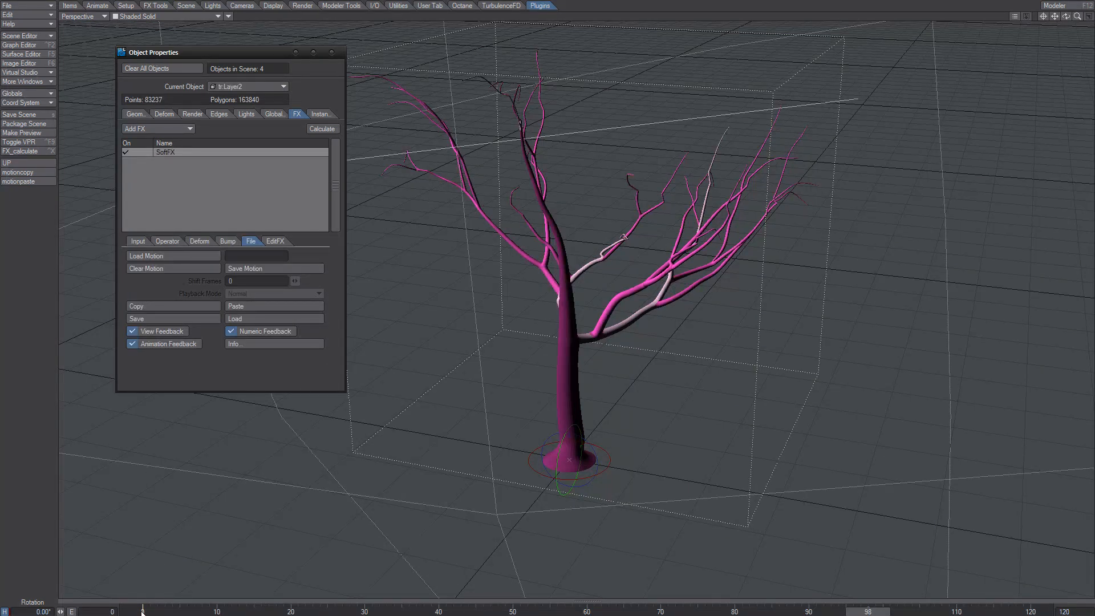
{"action": "mouse_move", "coordinate": [143, 613]}
{"action": "left_mouse_down"}
{"action": "mouse_move", "coordinate": [948, 613]}
{"action": "mouse_move", "coordinate": [143, 612]}
{"action": "left_mouse_up"}
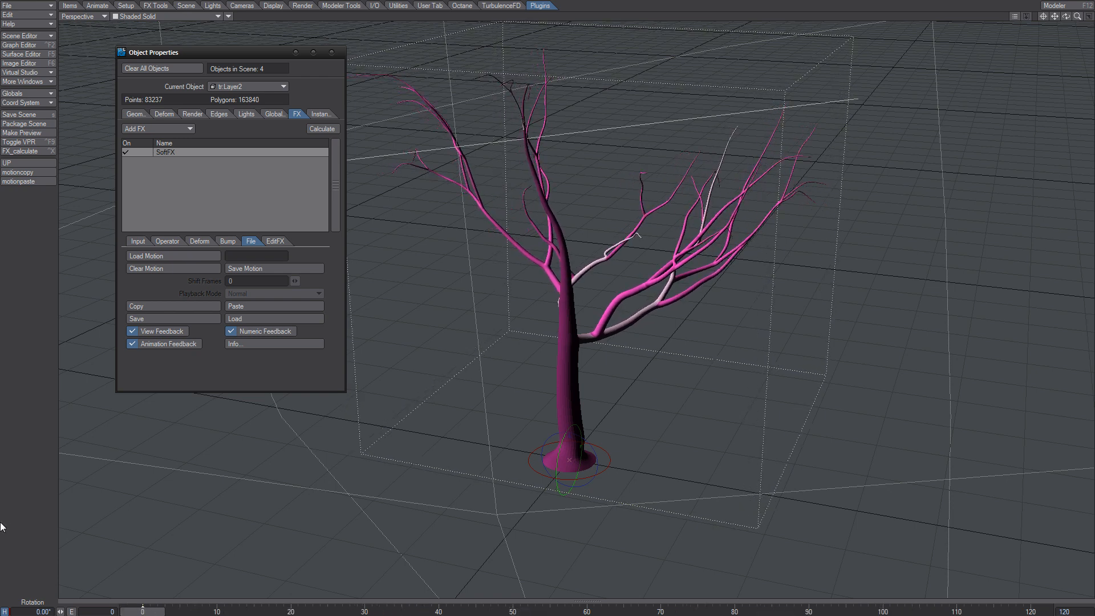